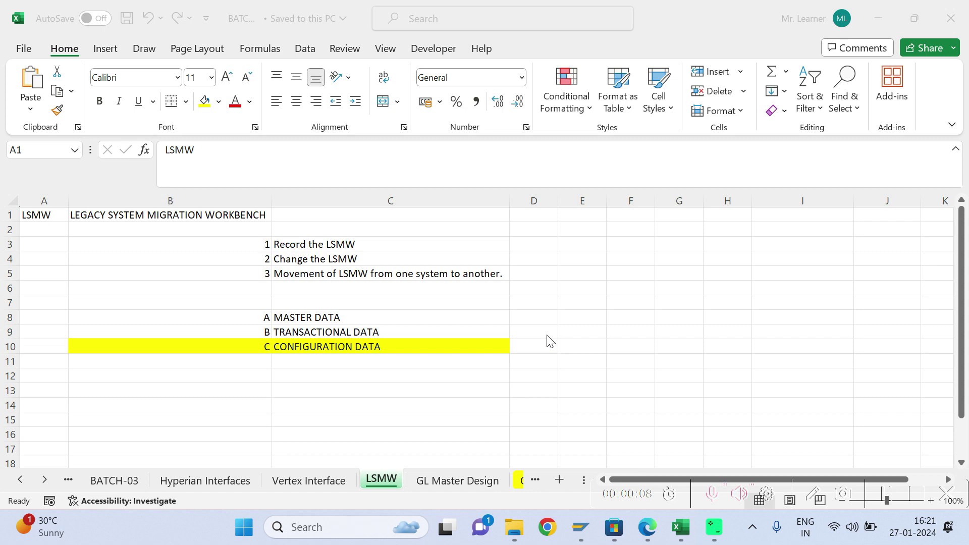
# - Review the LSMW sheet's Legacy System Migration Workbench heading and its master, transactional and configuration data categories
pyautogui.click(210, 234)
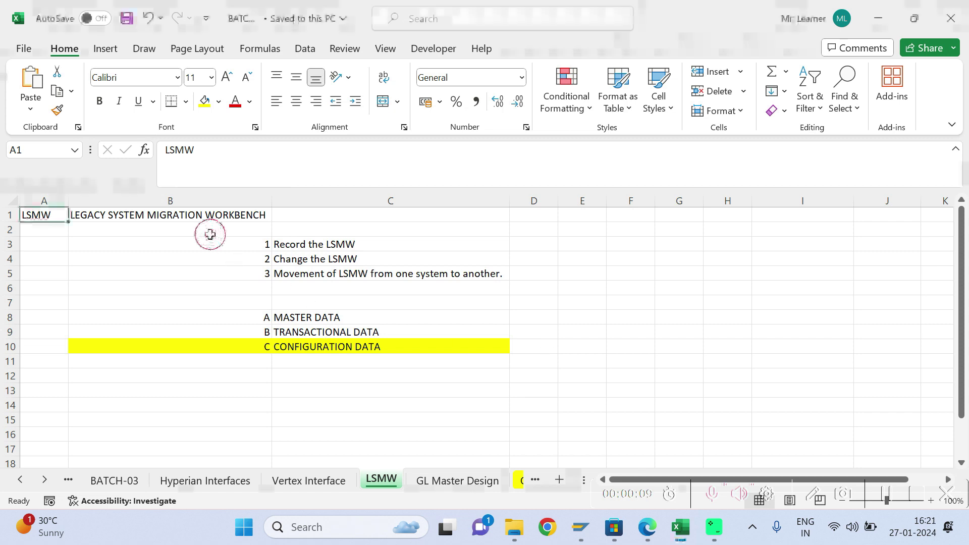
pyautogui.click(154, 228)
pyautogui.click(165, 212)
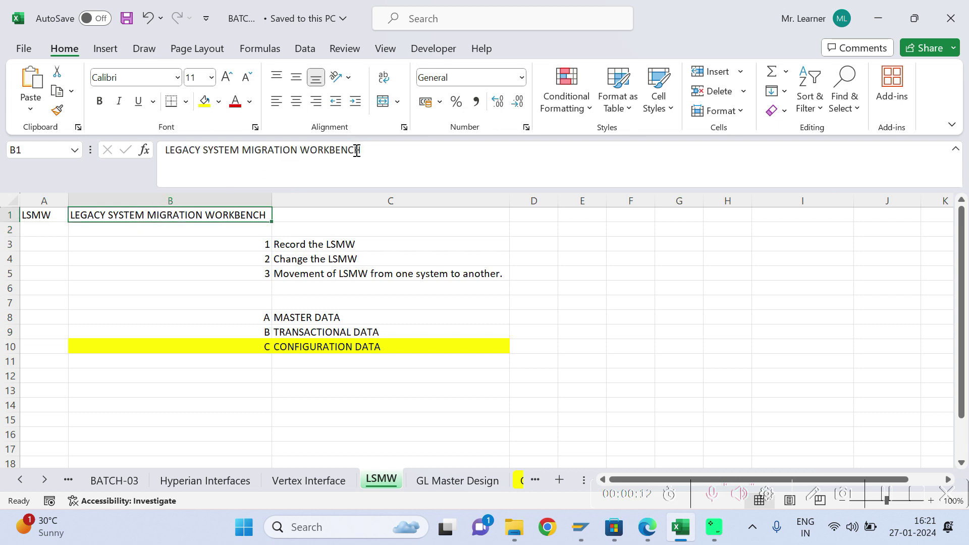
pyautogui.moveTo(362, 150); pyautogui.dragTo(106, 187)
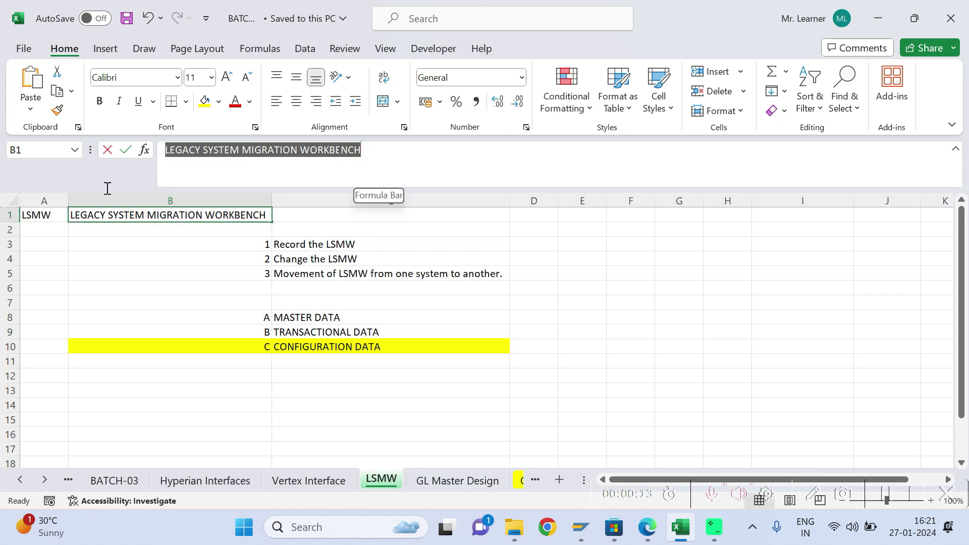
pyautogui.click(146, 255)
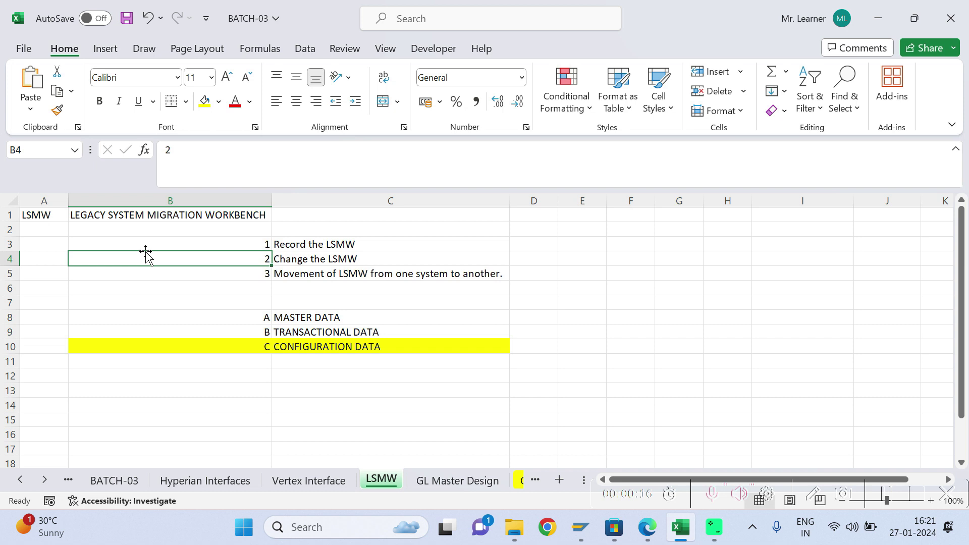
pyautogui.click(312, 315)
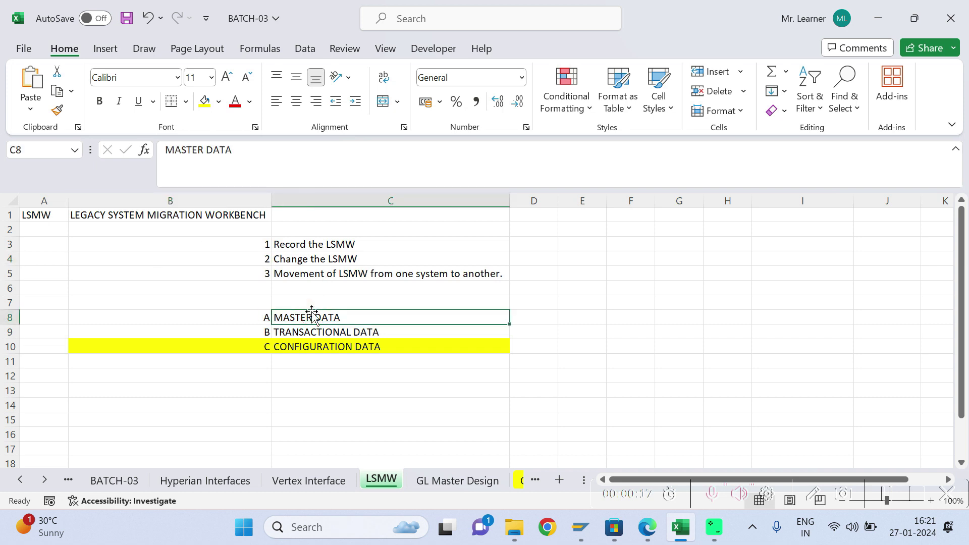
pyautogui.click(332, 335)
pyautogui.click(324, 352)
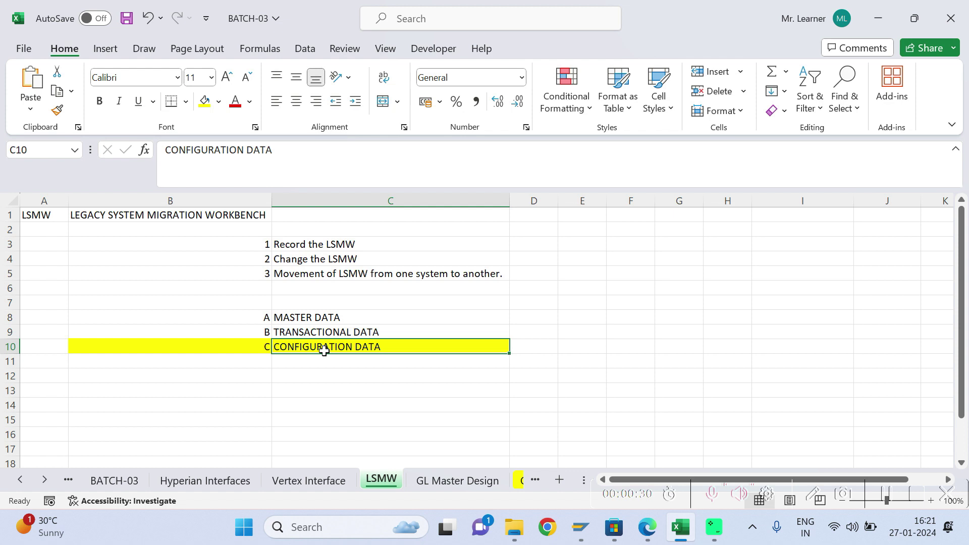
pyautogui.click(207, 216)
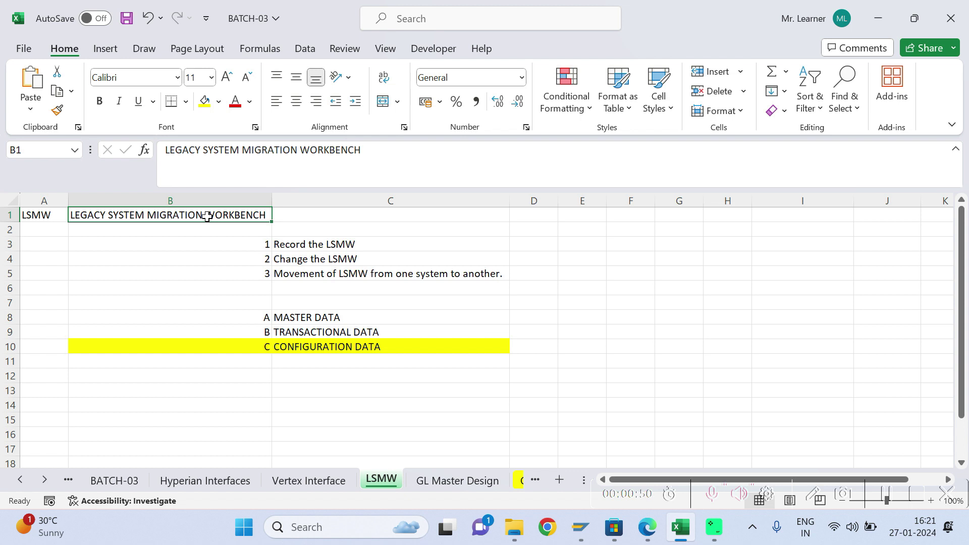
# - Review the notes on recording, changing and moving an LSMW, plus the highlighted configuration data entry
pyautogui.click(334, 245)
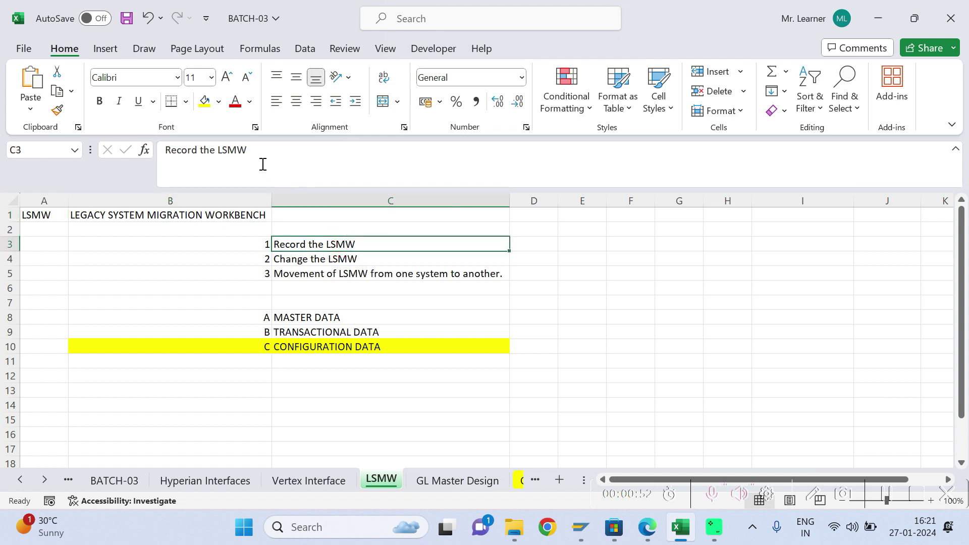
pyautogui.moveTo(257, 154); pyautogui.dragTo(135, 153)
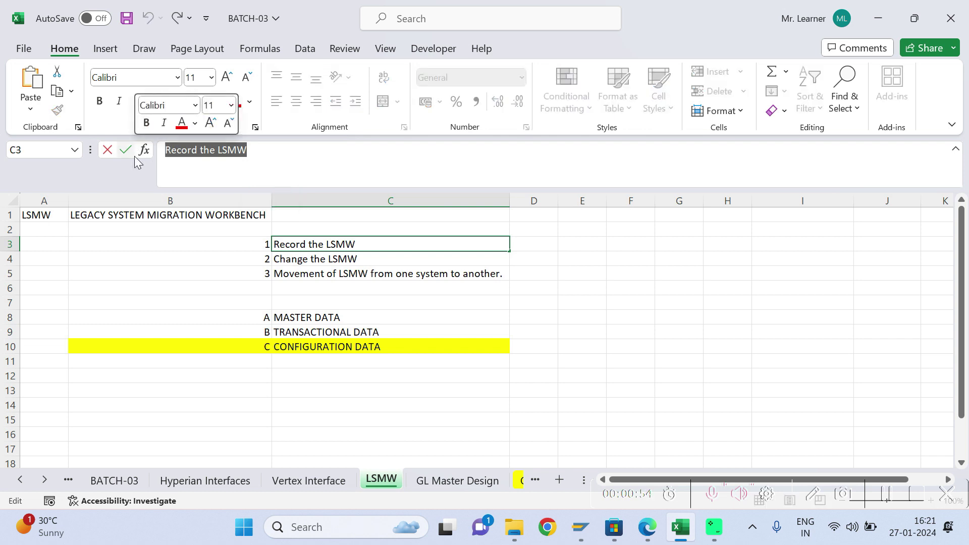
pyautogui.click(318, 256)
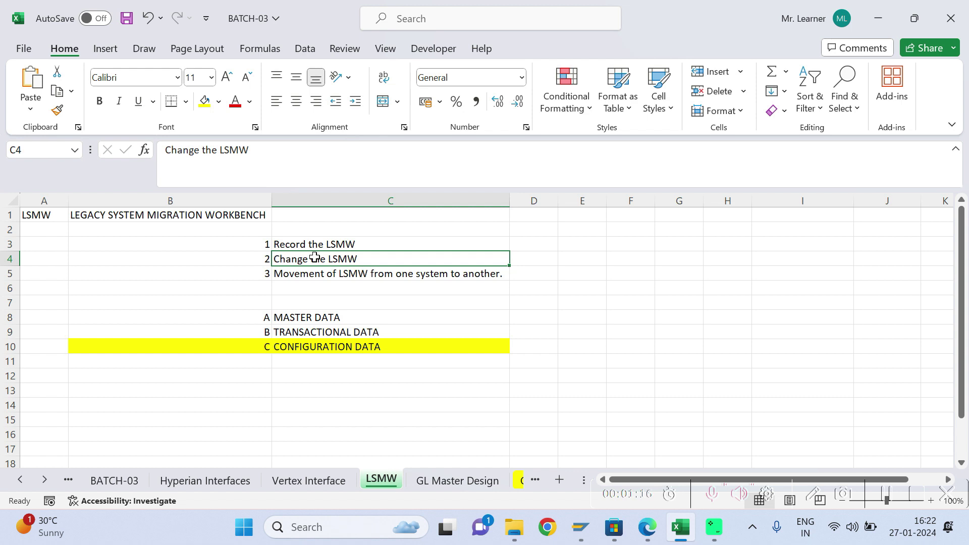
pyautogui.click(316, 276)
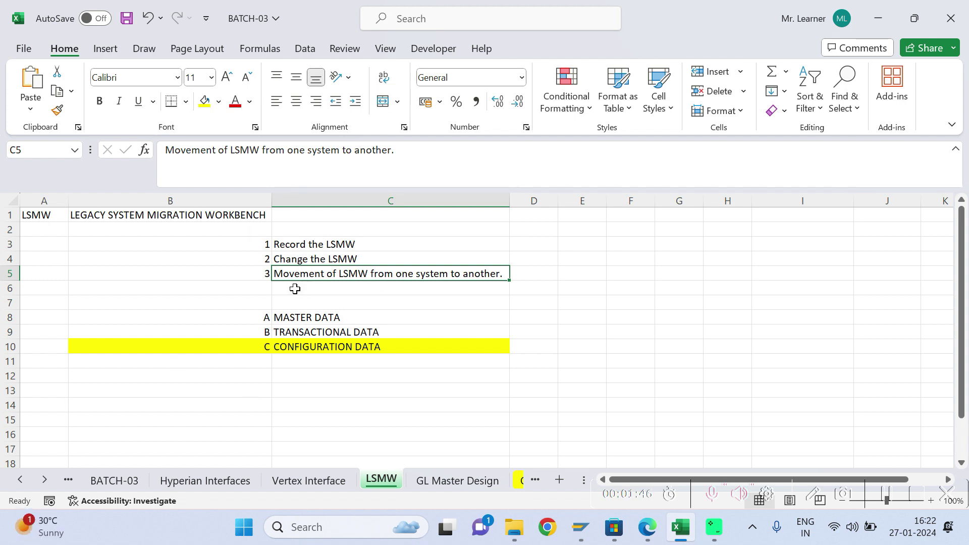
pyautogui.click(318, 348)
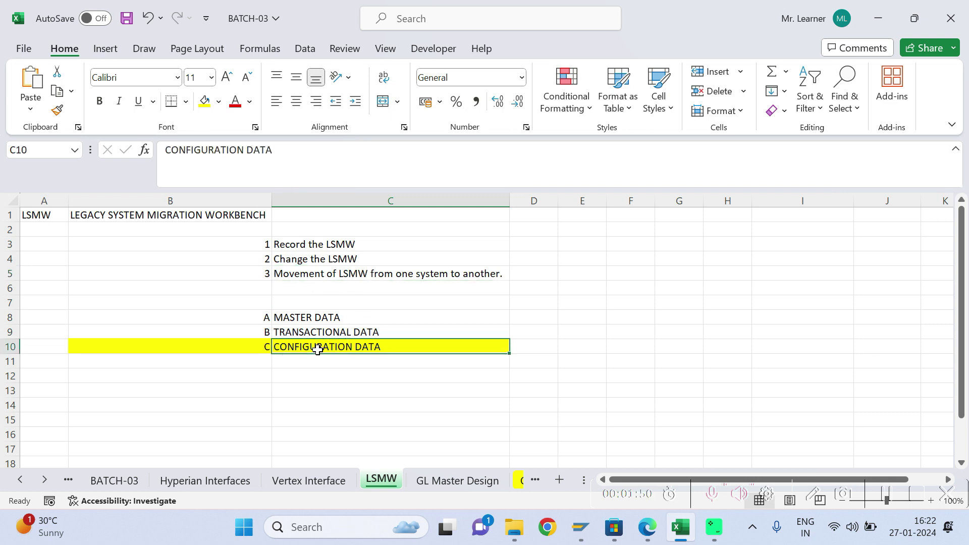
pyautogui.click(334, 373)
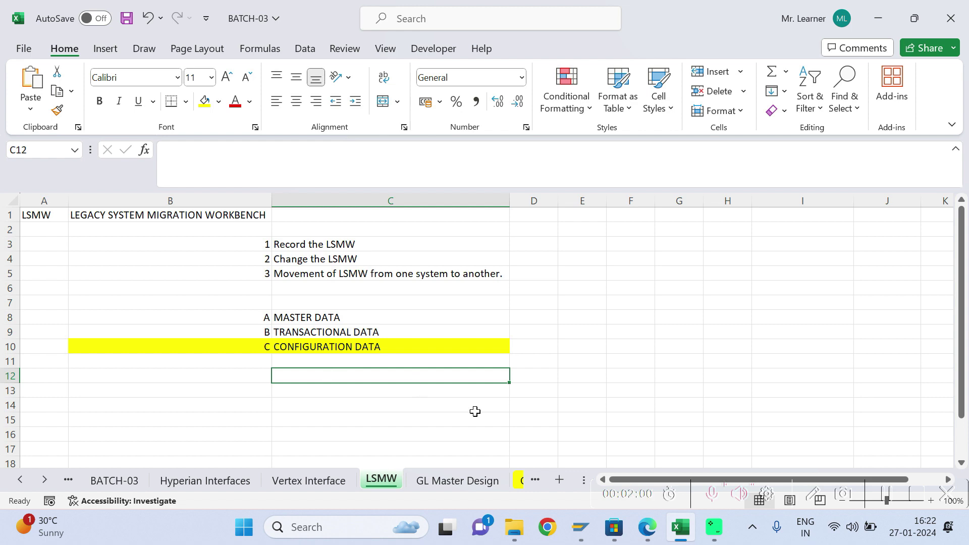
# - Switch to SAP, run transaction VKOA and open table 001, Cust.Grp/MaterialGrp/AcctKey
pyautogui.moveTo(581, 527)
pyautogui.click(613, 459)
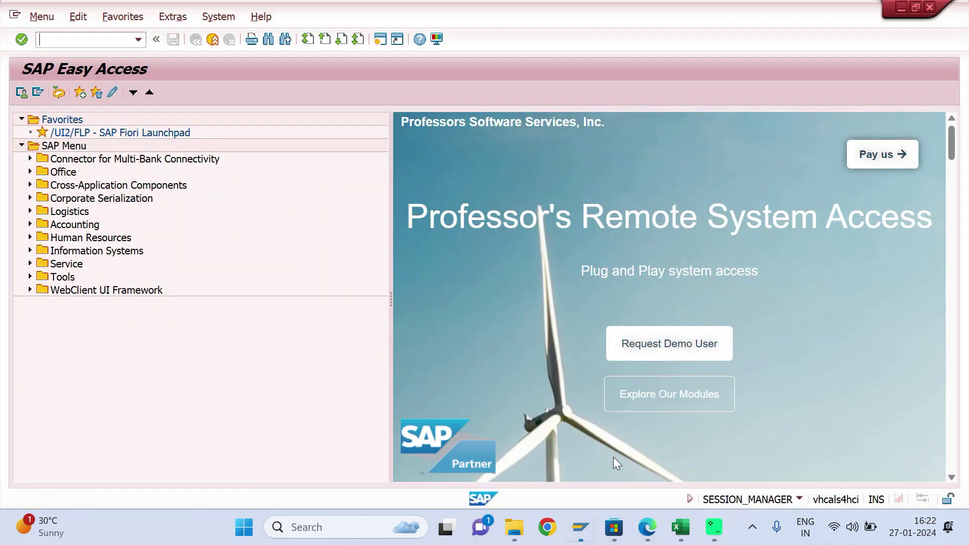
pyautogui.write('vkoa')
pyautogui.press('Return')
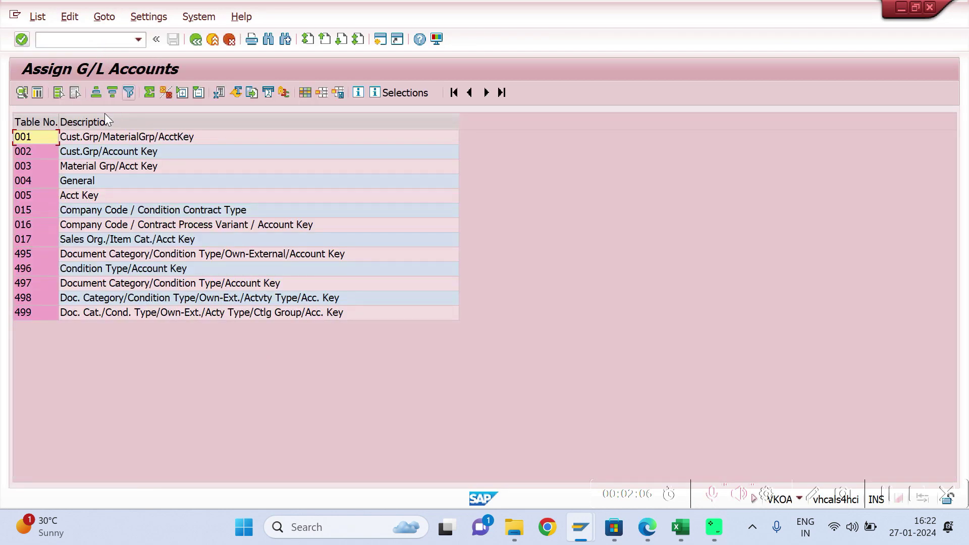
pyautogui.doubleClick(82, 135)
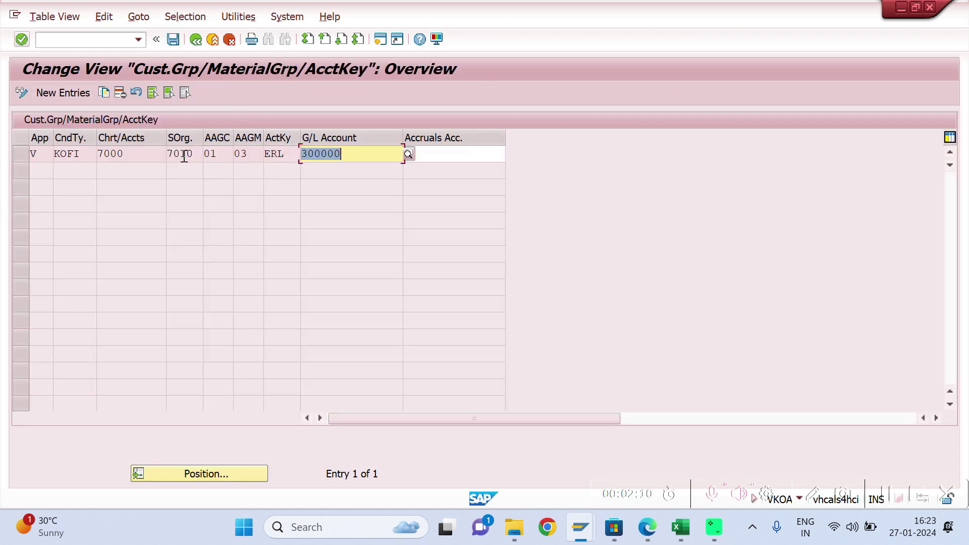
# - Check the existing entry's chart of accounts, account key and G/L account, and return to SAP Easy Access
pyautogui.click(137, 151)
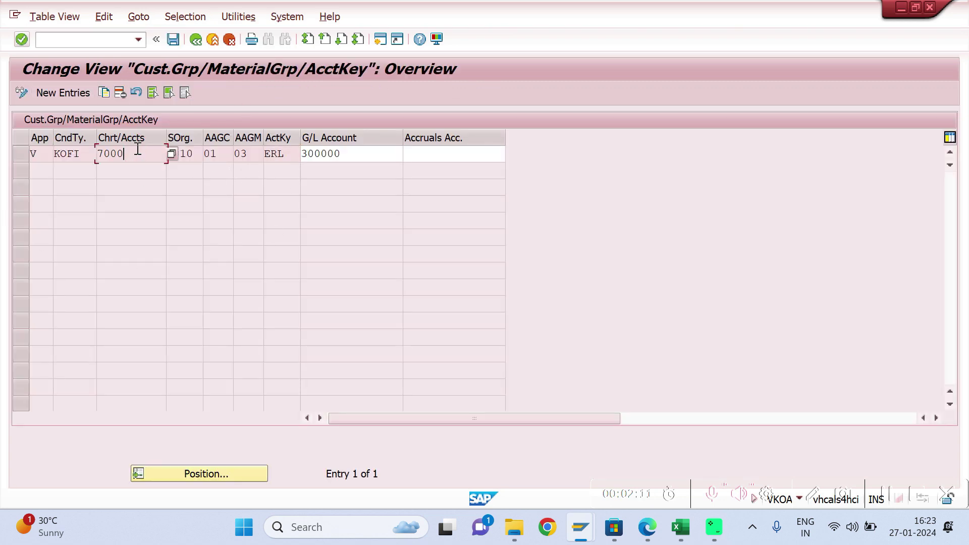
pyautogui.click(271, 153)
pyautogui.click(123, 156)
pyautogui.click(289, 154)
pyautogui.click(211, 40)
pyautogui.click(211, 40)
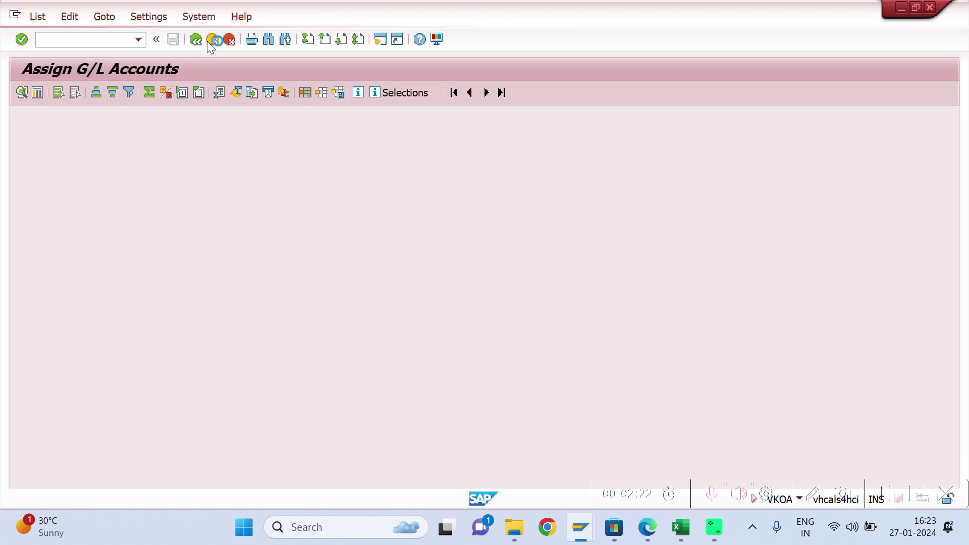
# - Switch to another SAP Easy Access session and try to run transaction LMSW
pyautogui.moveTo(580, 512)
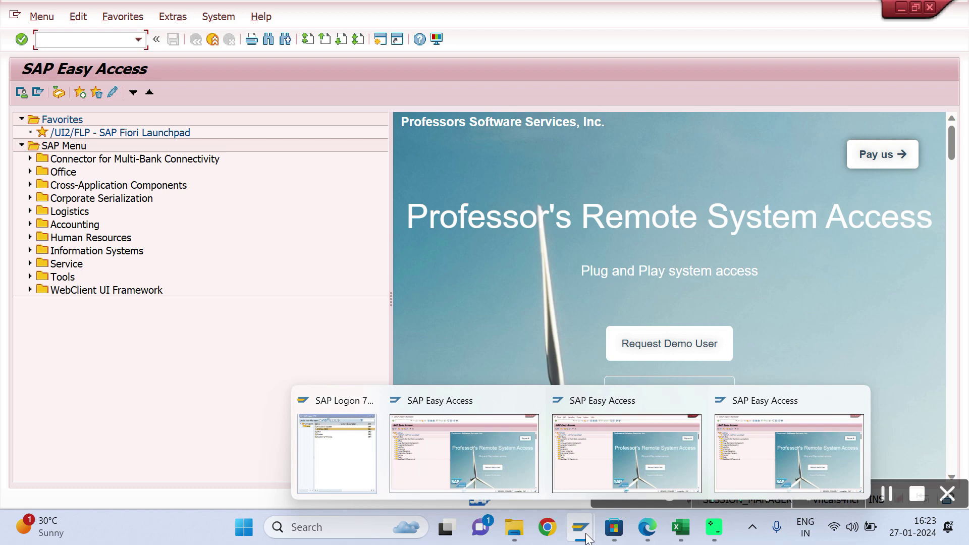
pyautogui.click(530, 401)
pyautogui.click(58, 42)
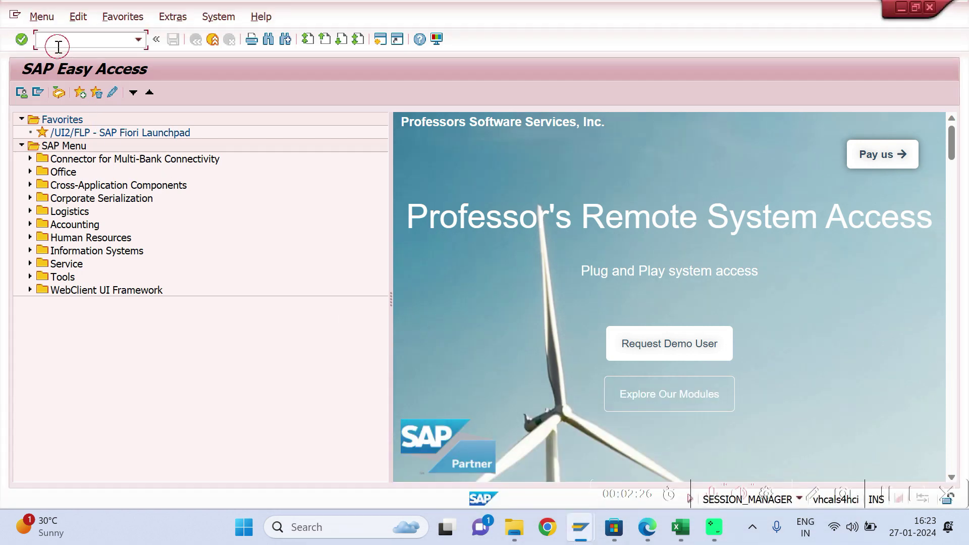
pyautogui.write('LMSW')
pyautogui.click(25, 44)
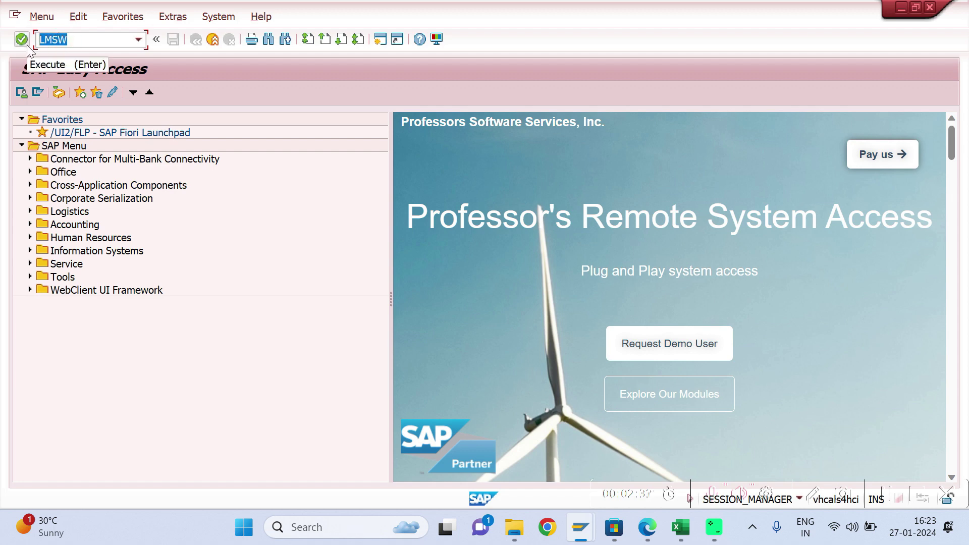
pyautogui.click(27, 47)
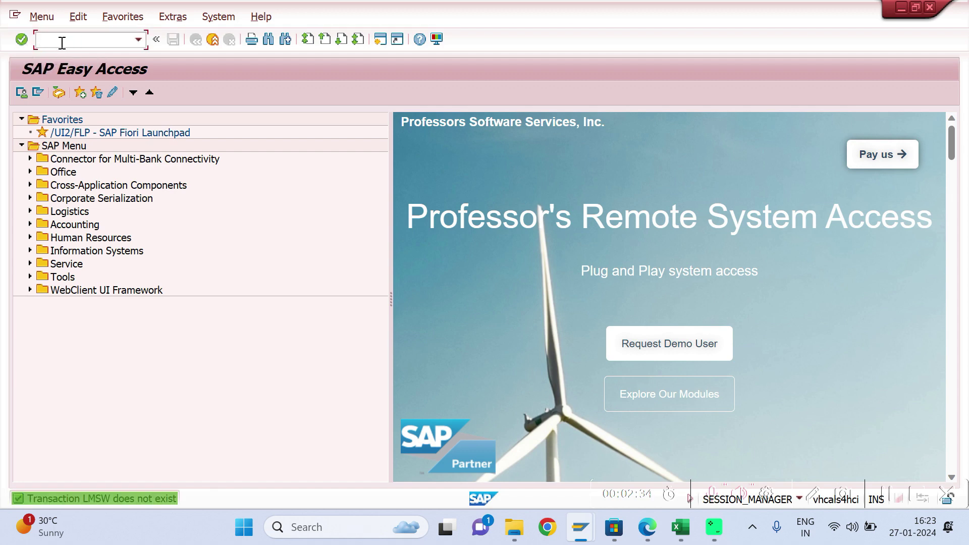
# - Run transaction LSMW and set the project to YAPPLE
pyautogui.write('LSMW')
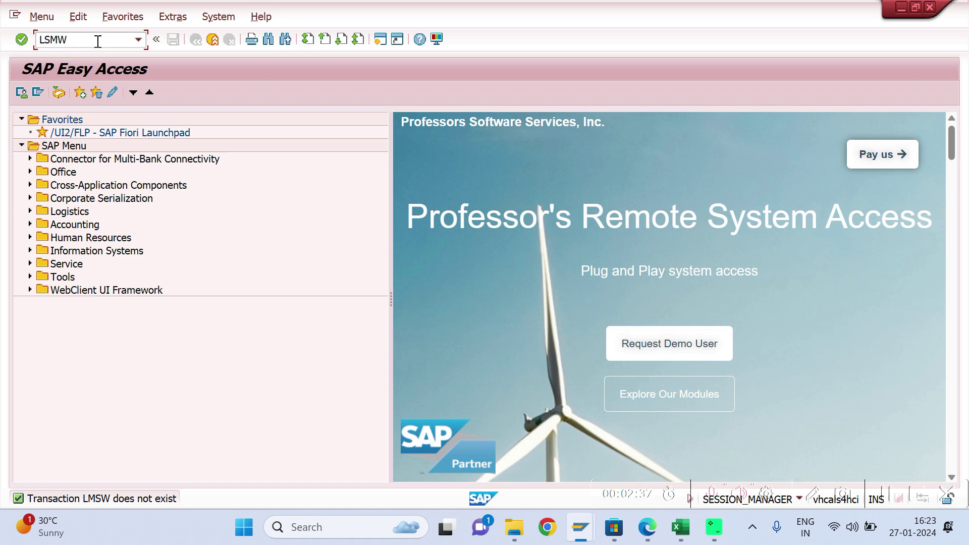
pyautogui.press('Return')
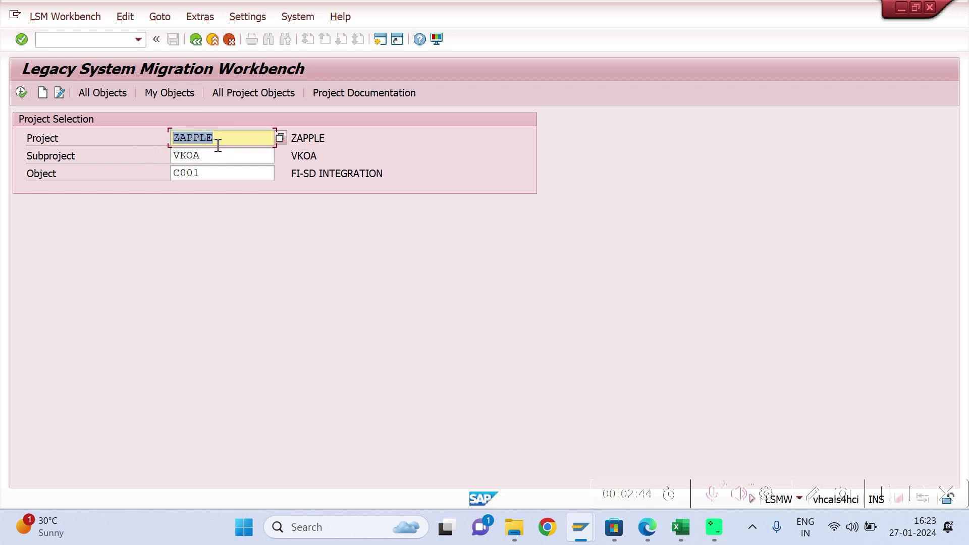
pyautogui.press('BackSpace')
pyautogui.write('Y')
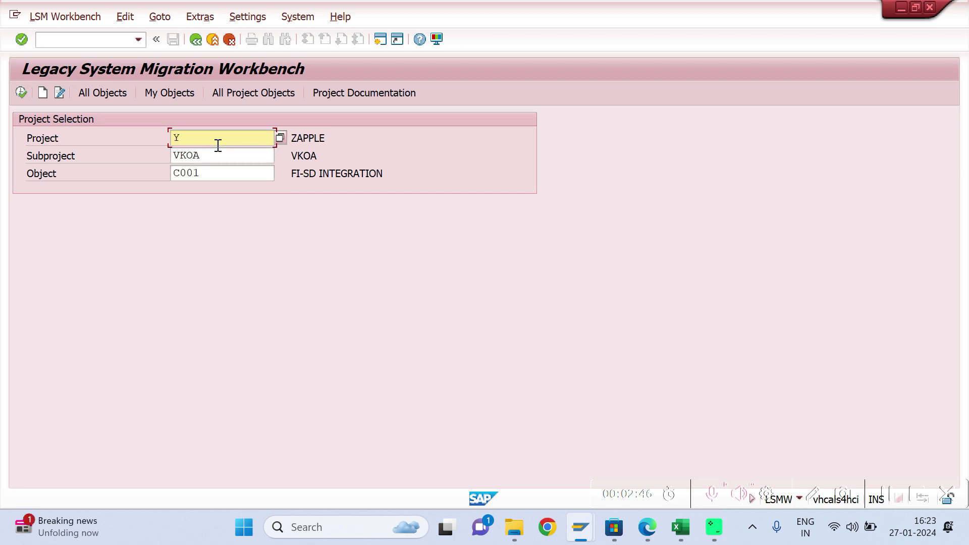
pyautogui.write('APPLE')
# - Create project YAPPLE with the description YAPPLE, using subproject VKOA and object C001 in the project selection
pyautogui.moveTo(217, 146); pyautogui.dragTo(147, 147)
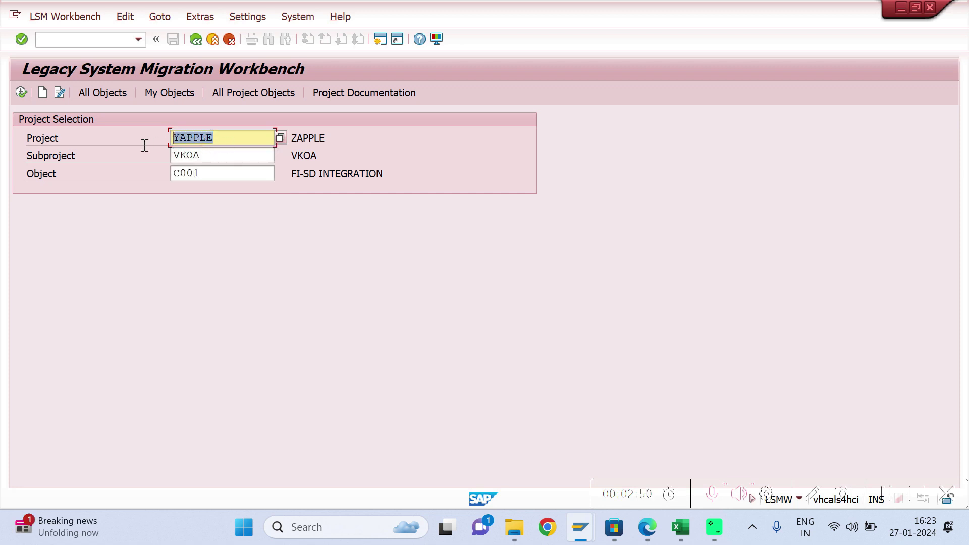
pyautogui.moveTo(204, 155); pyautogui.dragTo(136, 154)
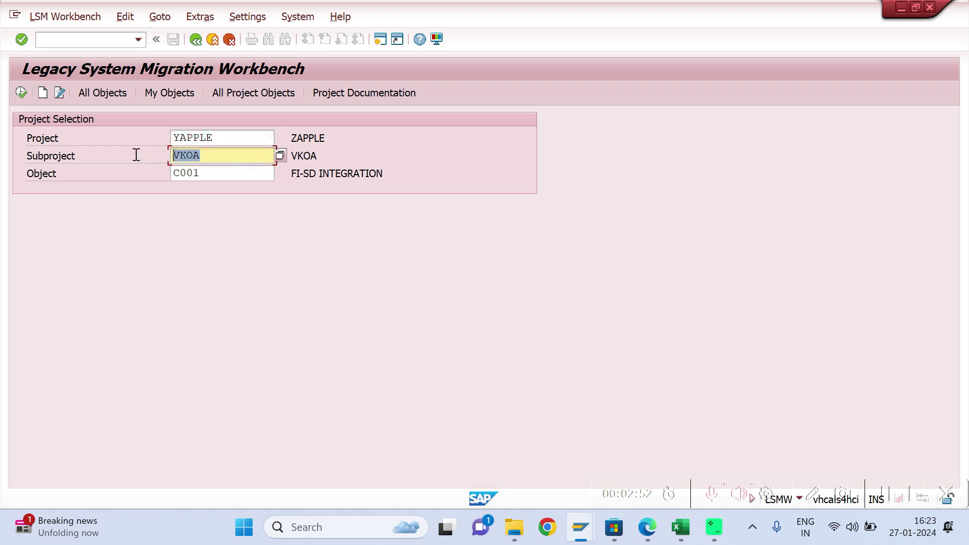
pyautogui.moveTo(210, 174); pyautogui.dragTo(121, 179)
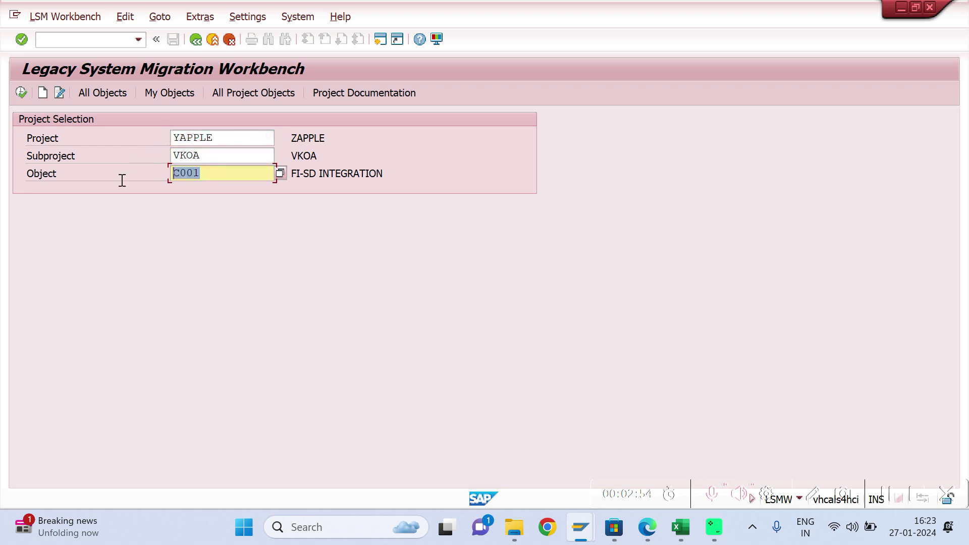
pyautogui.click(43, 94)
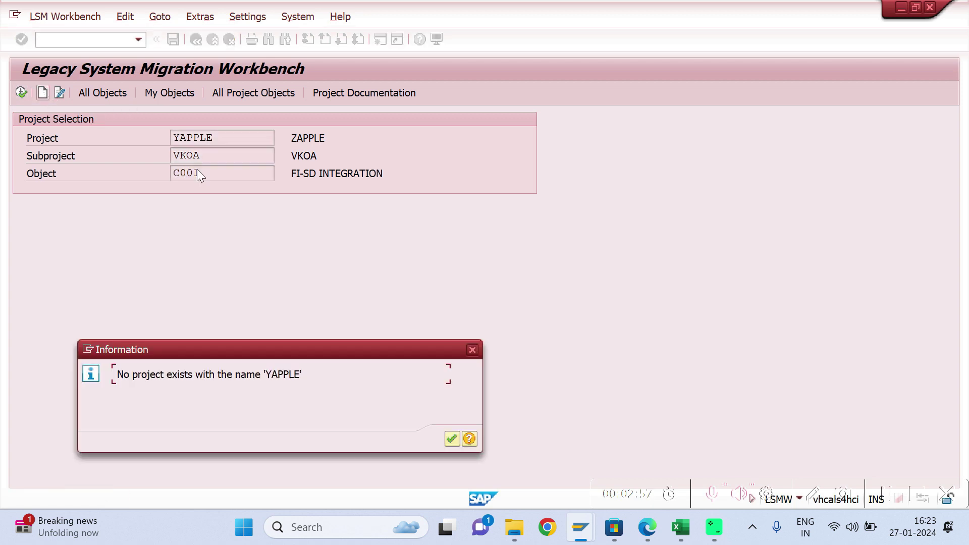
pyautogui.press('Return')
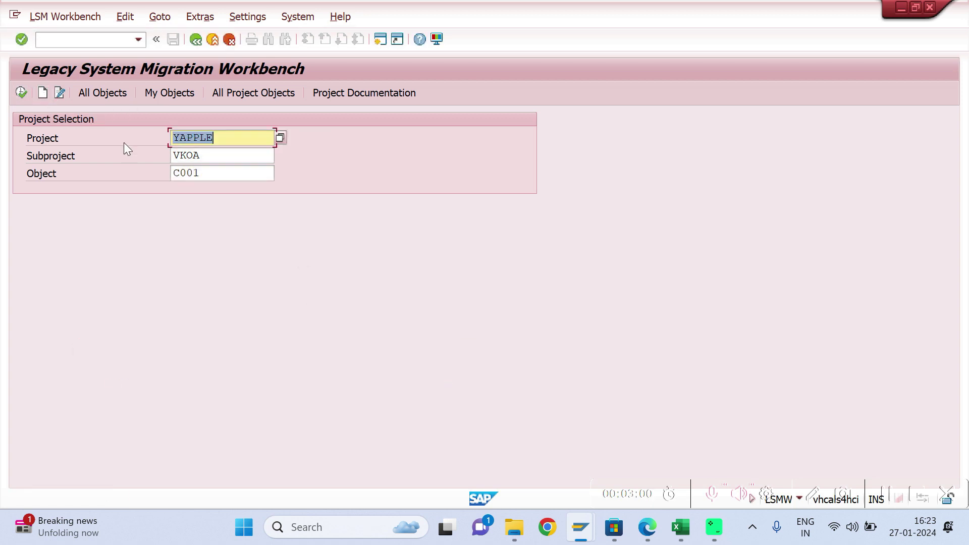
pyautogui.click(45, 94)
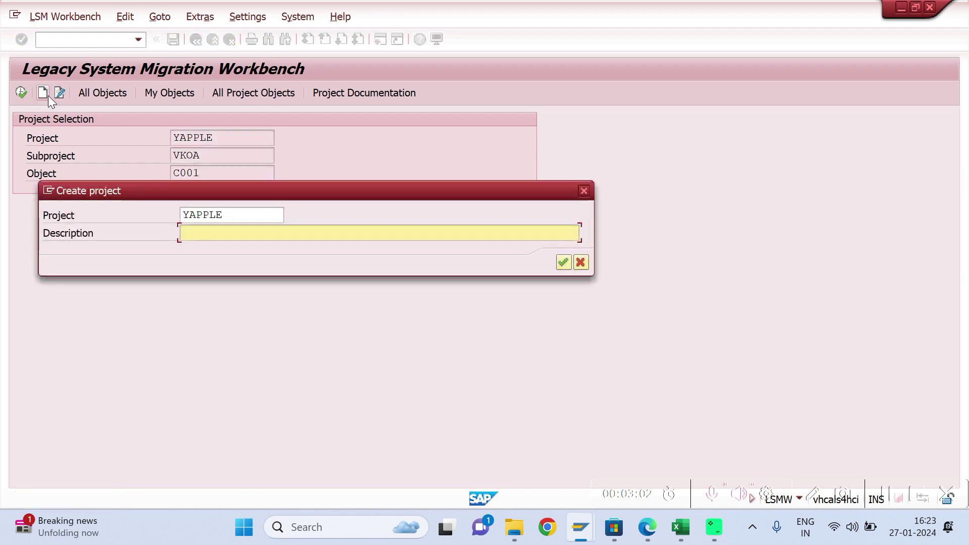
pyautogui.hotkey('shift', 'Tab')
pyautogui.hotkey('ctrl', 'c')
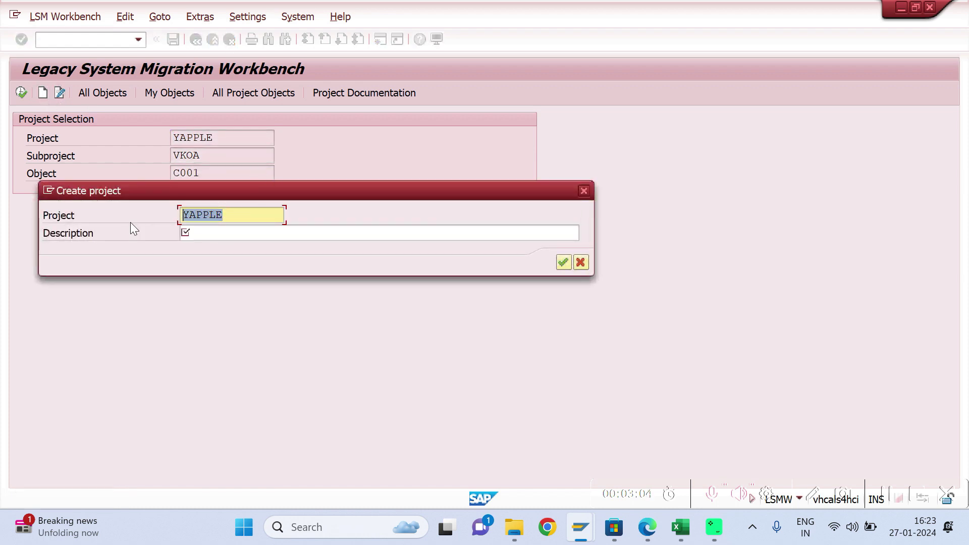
pyautogui.click(217, 233)
pyautogui.hotkey('ctrl', 'v')
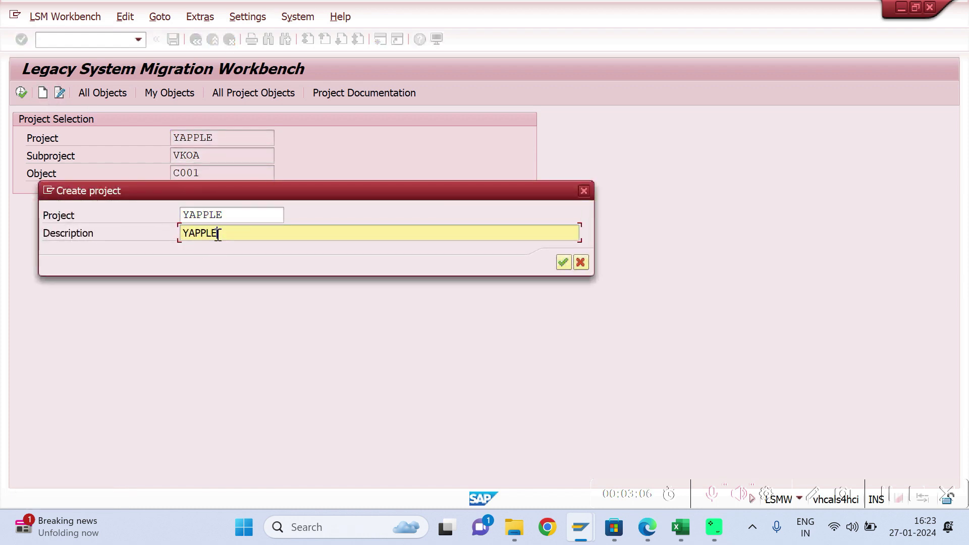
pyautogui.press('Return')
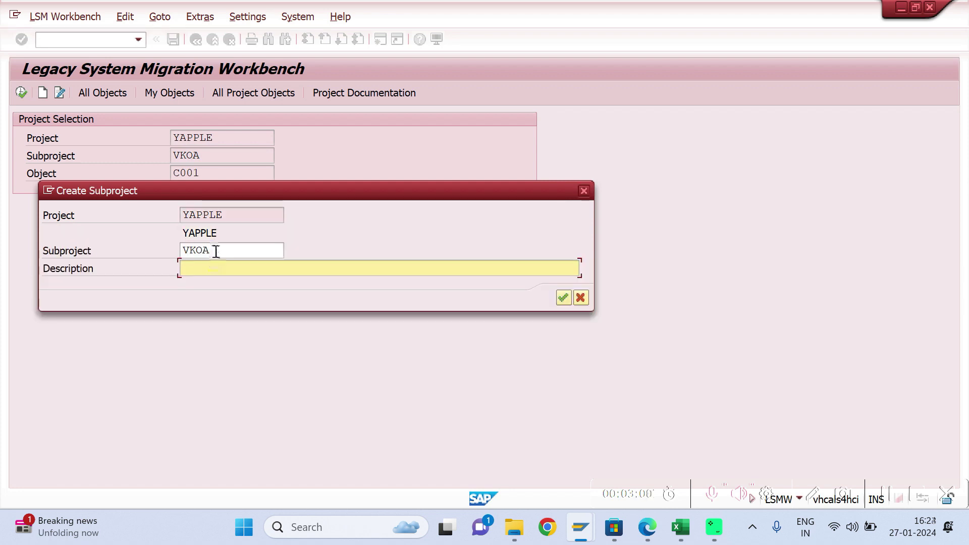
# - Create subproject VKOA under project YAPPLE with the description VKOA
pyautogui.hotkey('shift', 'Tab')
pyautogui.hotkey('ctrl', 'c')
pyautogui.click(204, 266)
pyautogui.hotkey('ctrl', 'v')
pyautogui.press('Return')
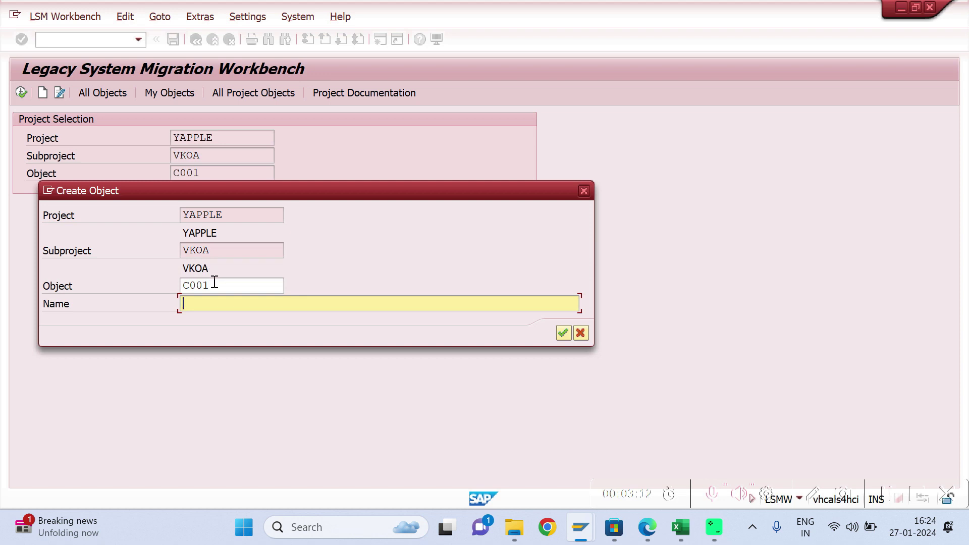
# - Create object C001 under subproject VKOA with the name FI-SD INTEGRATION
pyautogui.doubleClick(212, 283)
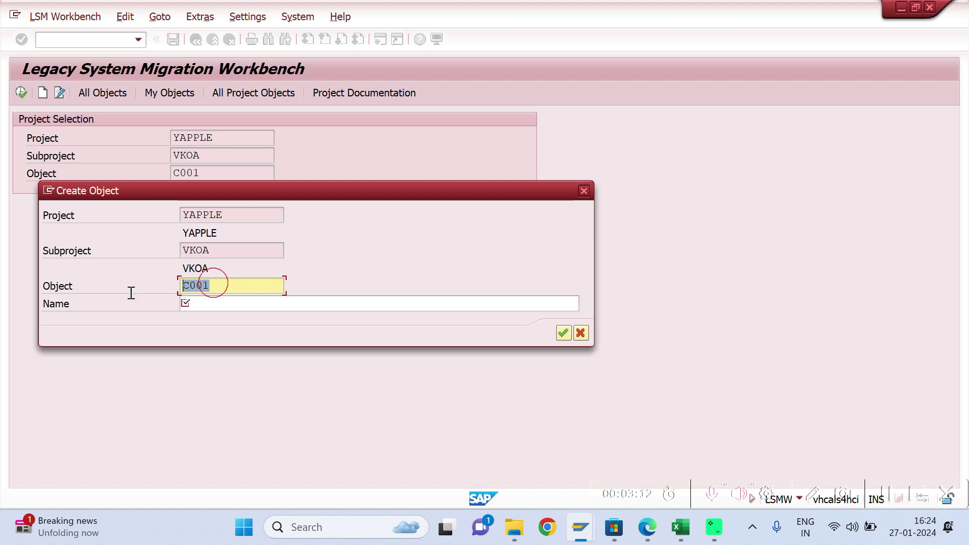
pyautogui.click(203, 302)
pyautogui.hotkey('ctrl', 'v')
pyautogui.press('BackSpace')
pyautogui.press('BackSpace')
pyautogui.press('BackSpace')
pyautogui.press('BackSpace')
pyautogui.write('F')
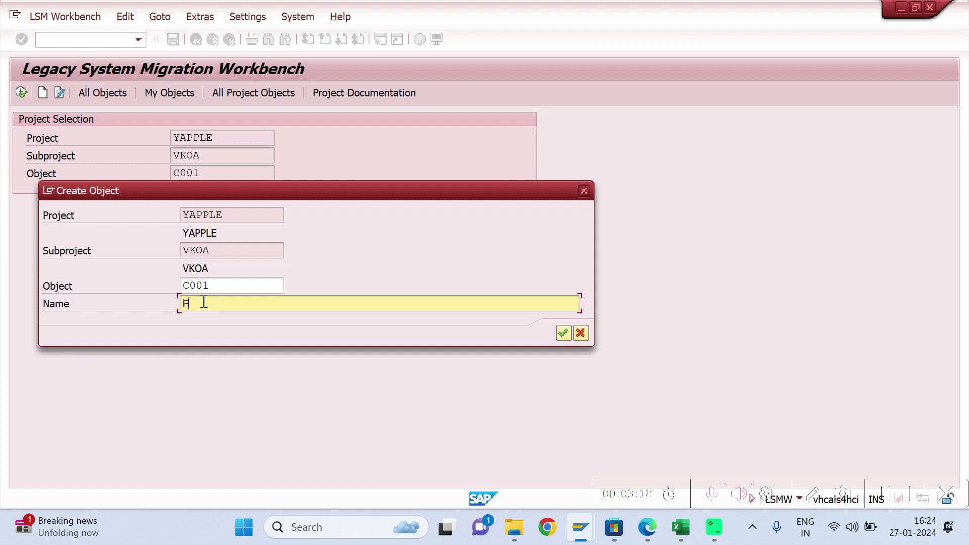
pyautogui.write('I-SD')
pyautogui.write('INTEGRATION')
pyautogui.press('Return')
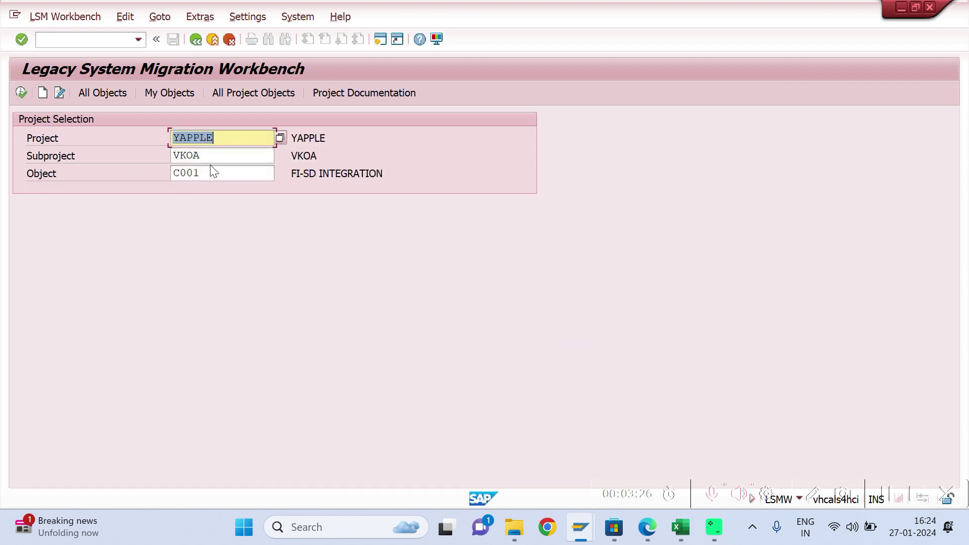
# - Set the object attributes' import method to Batch Input Recording and open the project's recordings overview
pyautogui.click(21, 93)
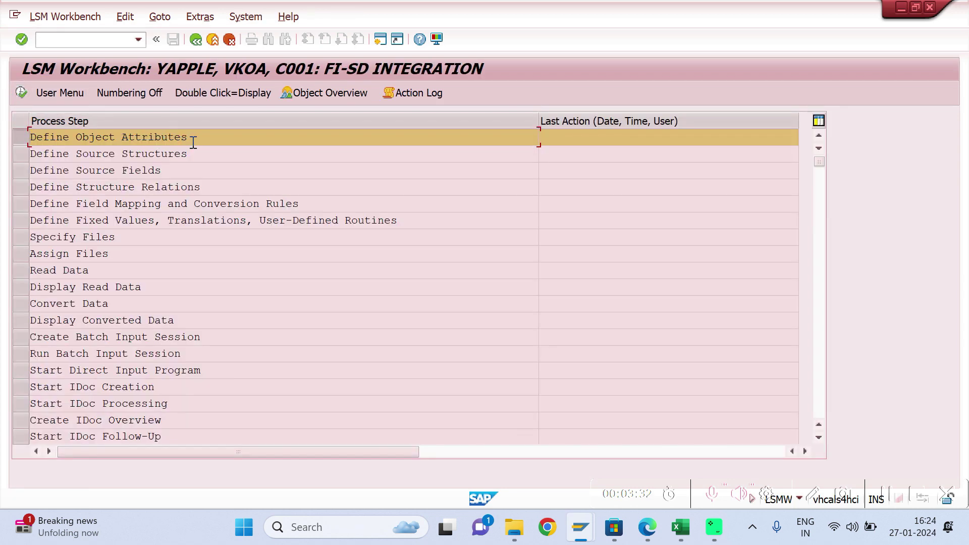
pyautogui.moveTo(193, 142); pyautogui.dragTo(20, 139)
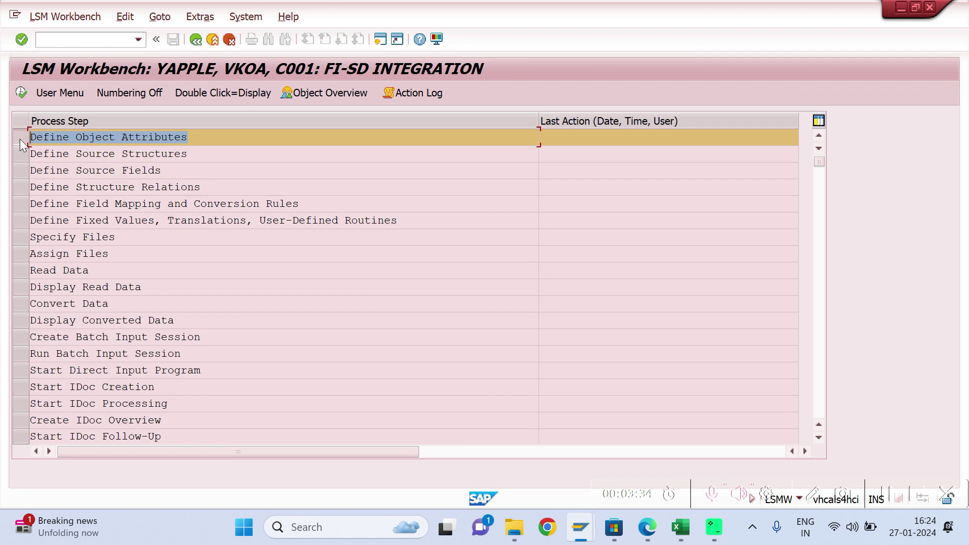
pyautogui.click(20, 93)
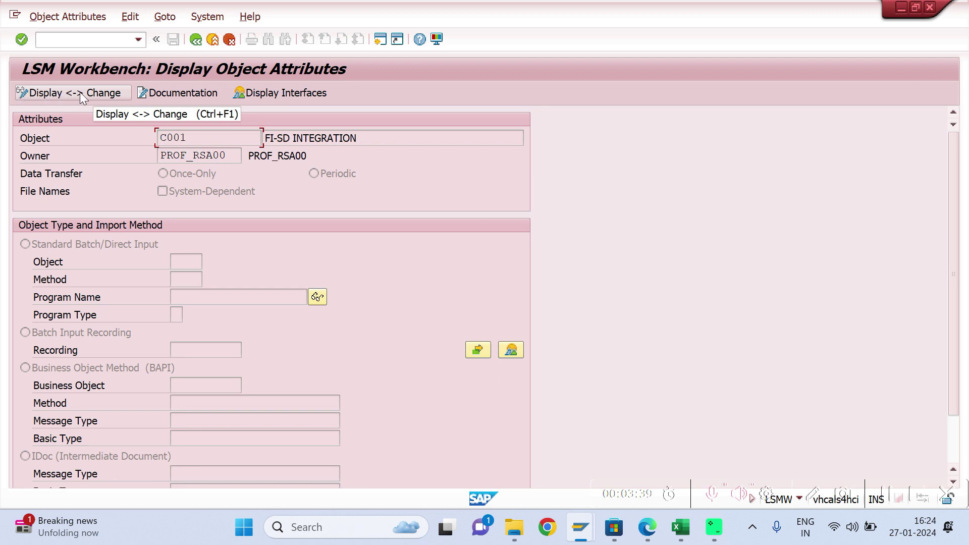
pyautogui.click(41, 91)
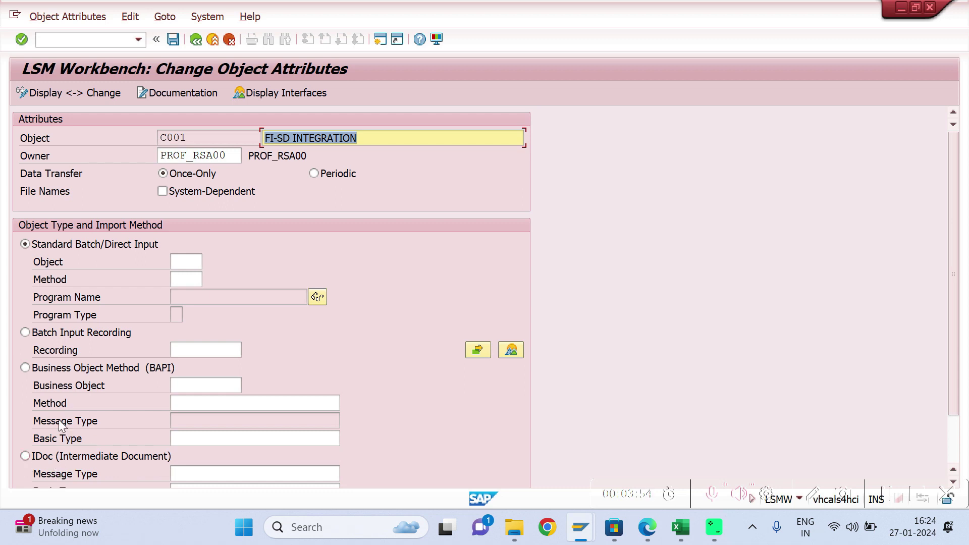
pyautogui.click(25, 333)
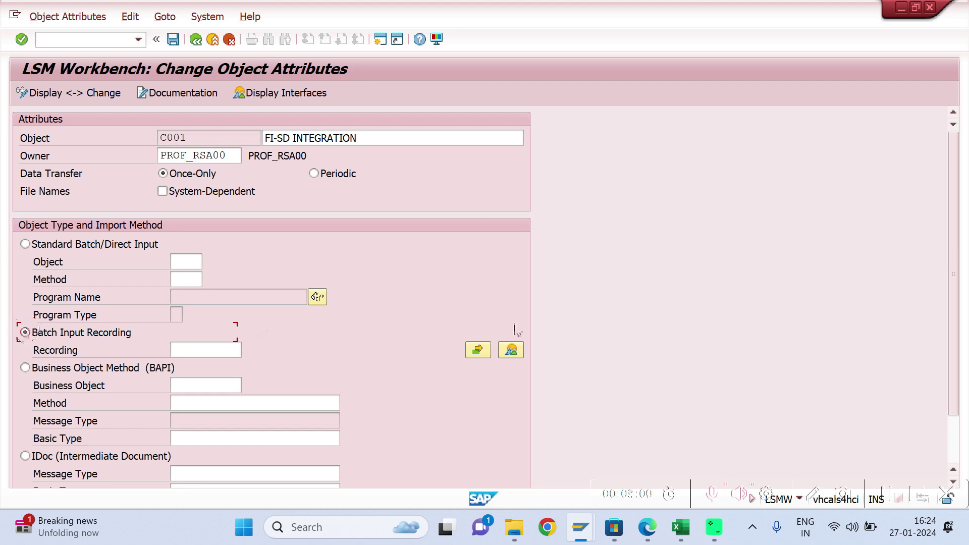
pyautogui.click(510, 349)
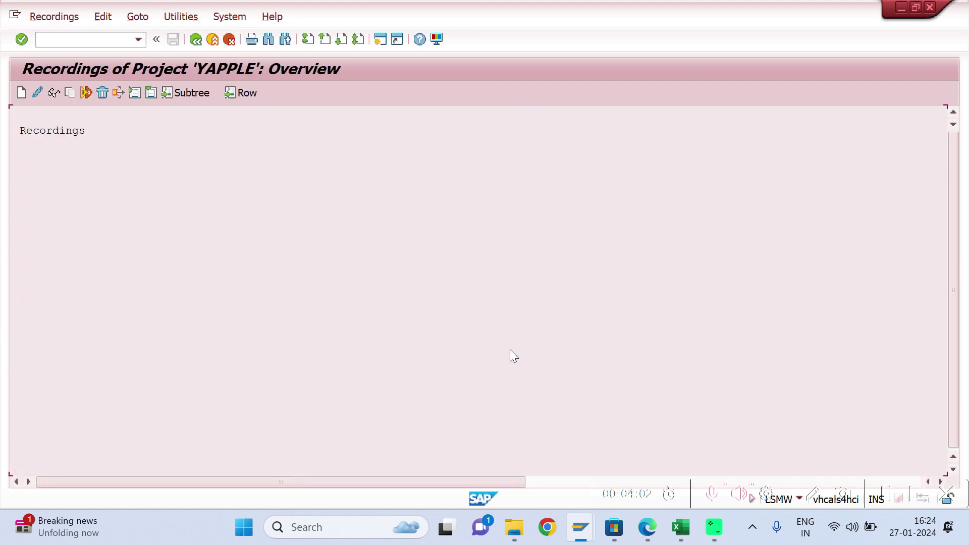
# - Create a recording named ZVKOA with the description ZVKOA
pyautogui.click(22, 92)
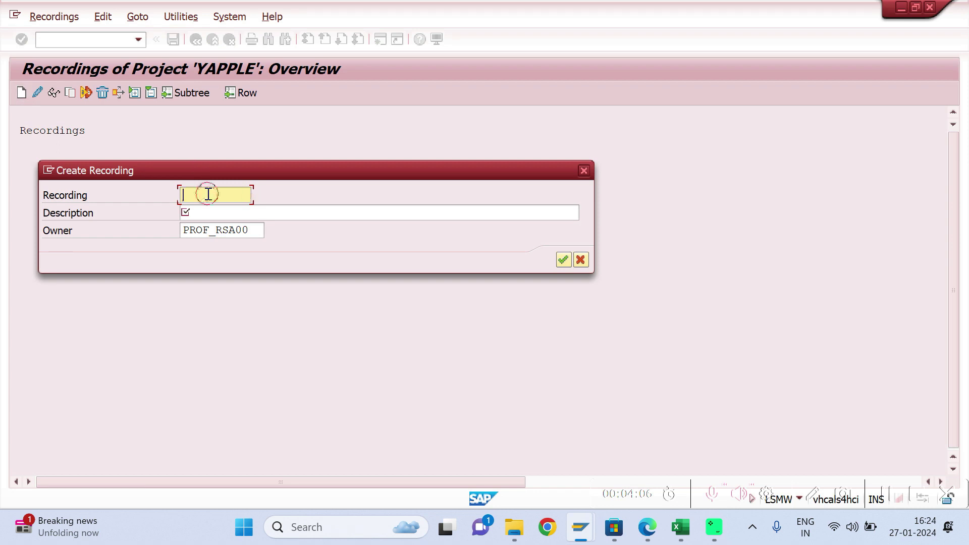
pyautogui.write('ZVKCA')
pyautogui.moveTo(228, 196); pyautogui.dragTo(98, 201)
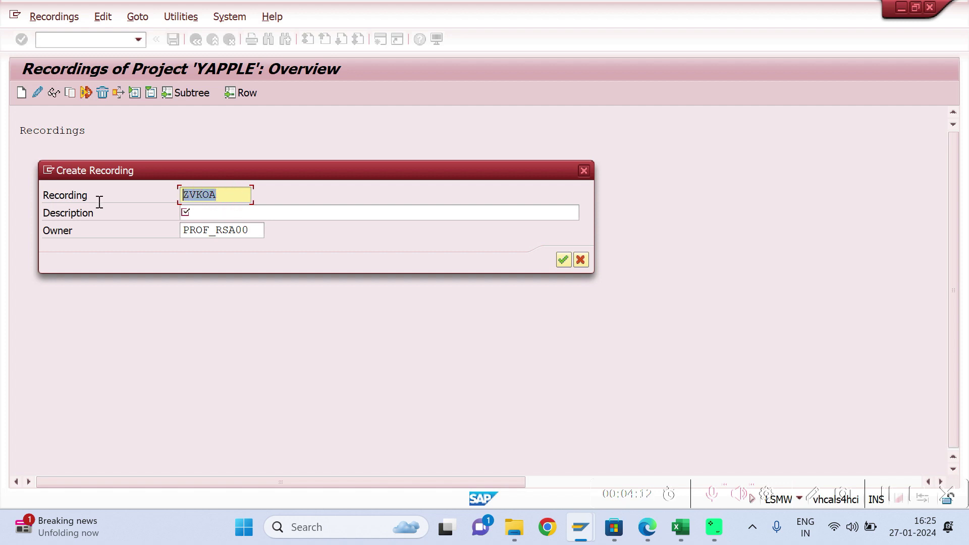
pyautogui.click(98, 202)
pyautogui.click(202, 210)
pyautogui.hotkey('ctrl', 'v')
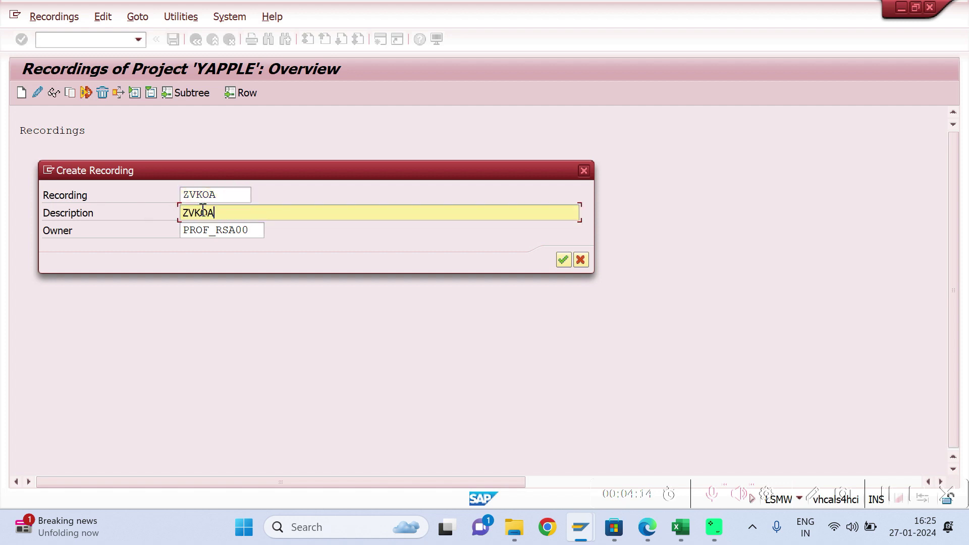
pyautogui.press('Return')
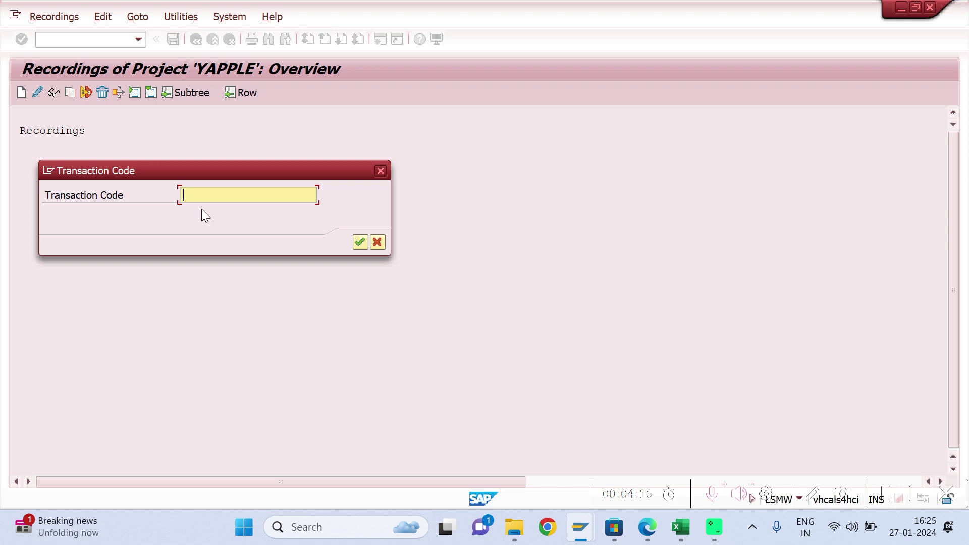
# - Start recording transaction VKOA and open account assignment table 001, Cust.Grp/MaterialGrp/AcctKey
pyautogui.write('VKOA')
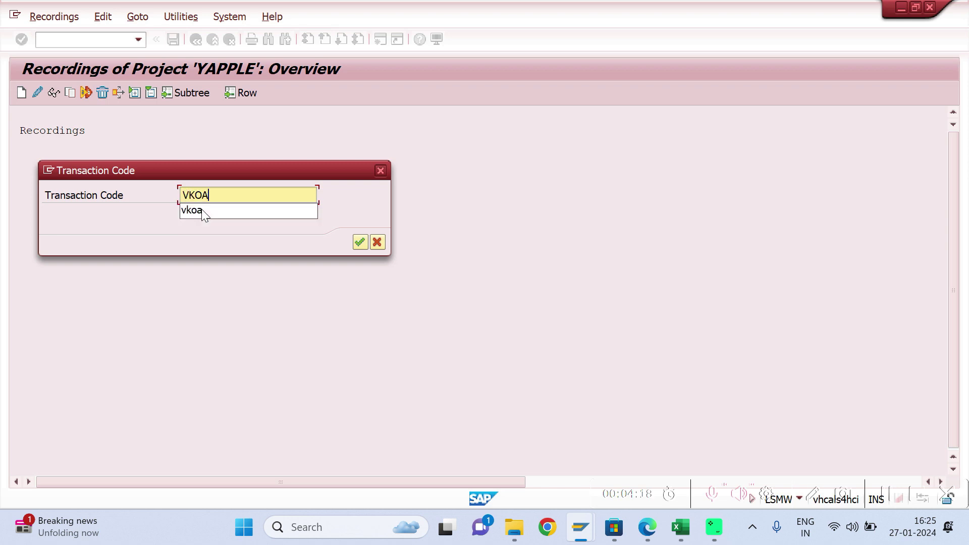
pyautogui.moveTo(214, 196); pyautogui.dragTo(165, 197)
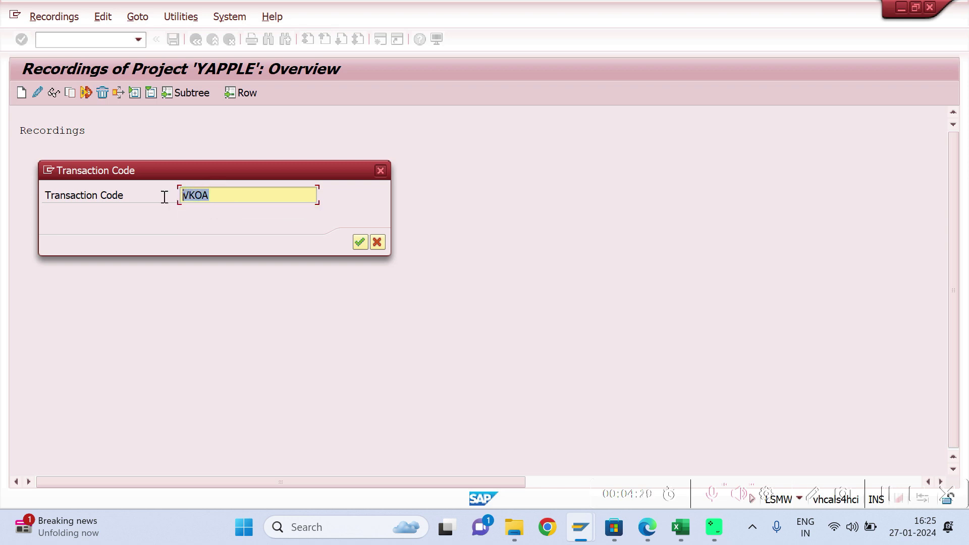
pyautogui.press('Return')
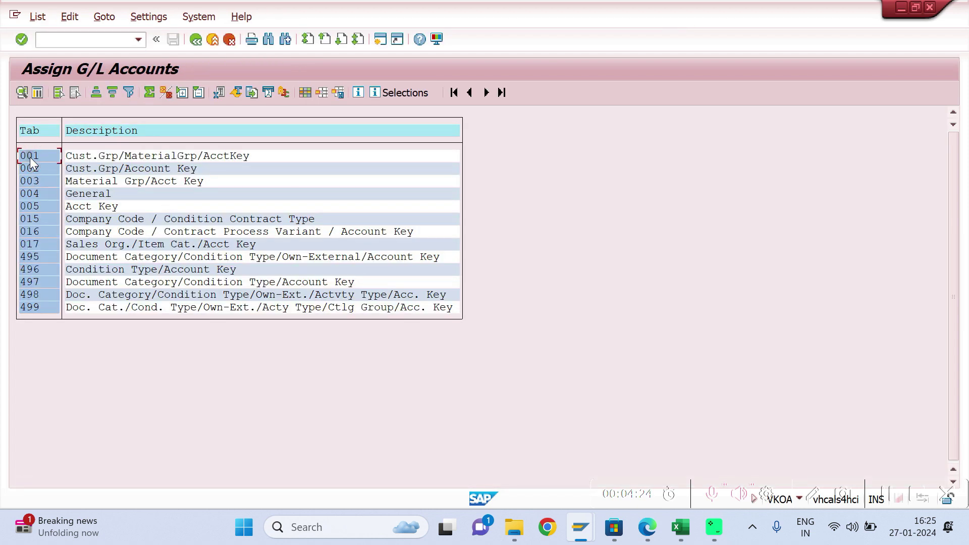
pyautogui.doubleClick(29, 156)
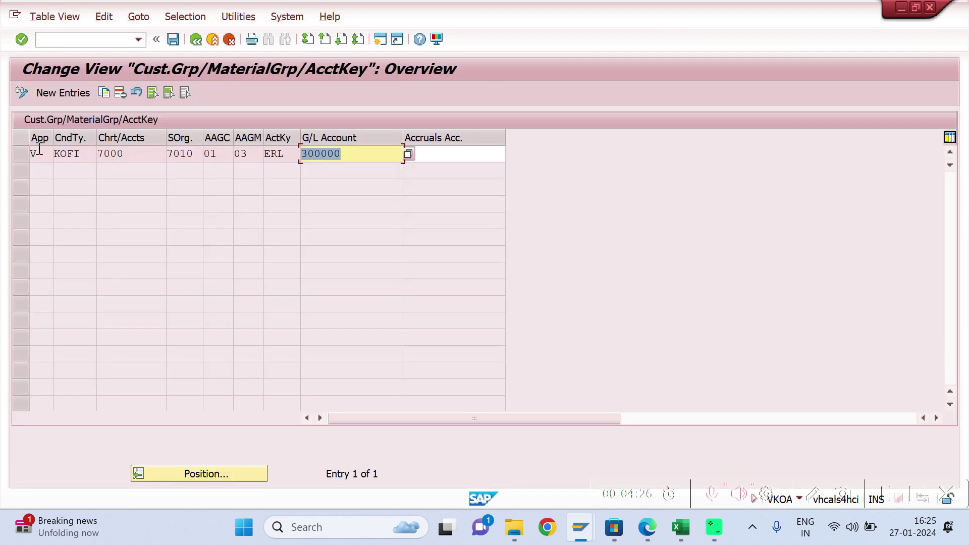
# - Add a new entry with application V, condition type KOFI, chart of accounts APLO and sales organization AHO
pyautogui.click(62, 93)
pyautogui.click(42, 155)
pyautogui.write('V')
pyautogui.press('Tab')
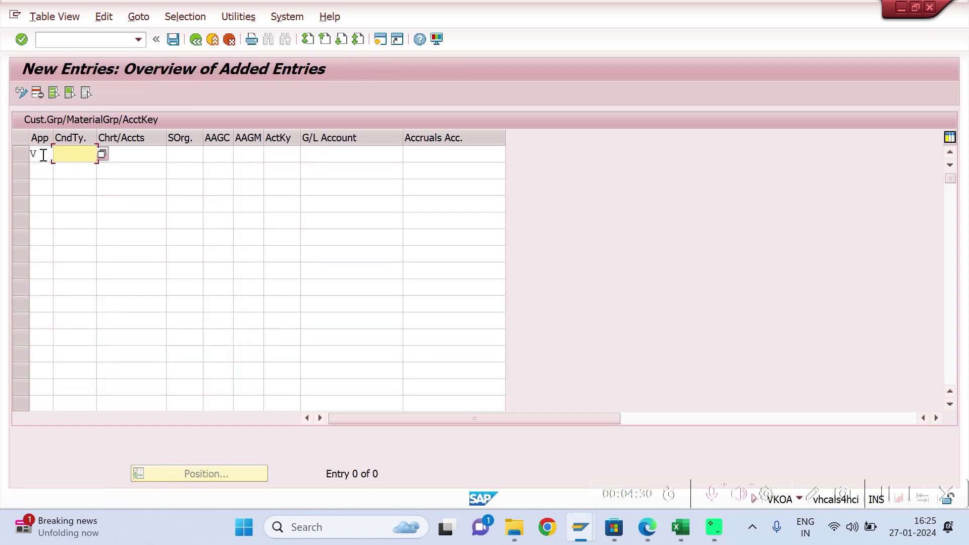
pyautogui.click(41, 155)
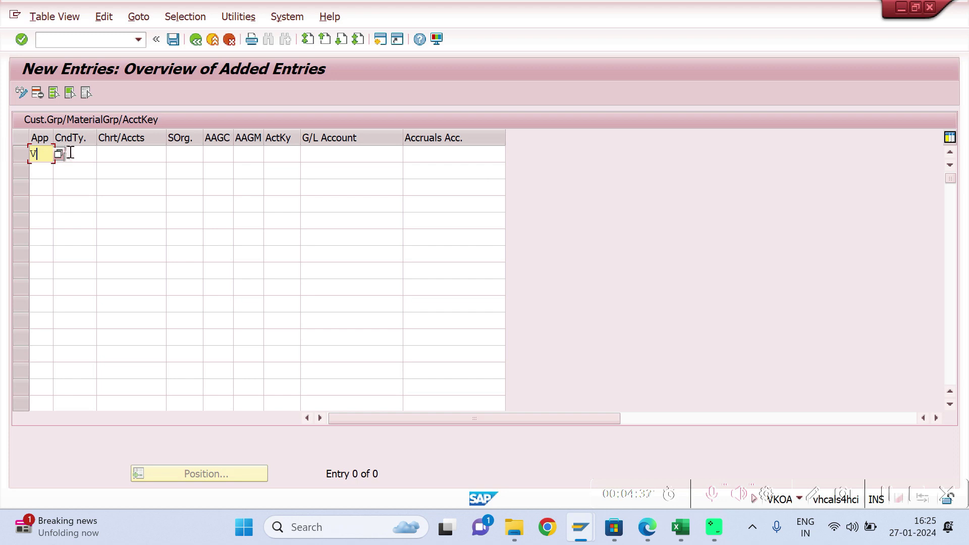
pyautogui.click(70, 153)
pyautogui.write('KOFI')
pyautogui.click(132, 153)
pyautogui.write('APLO')
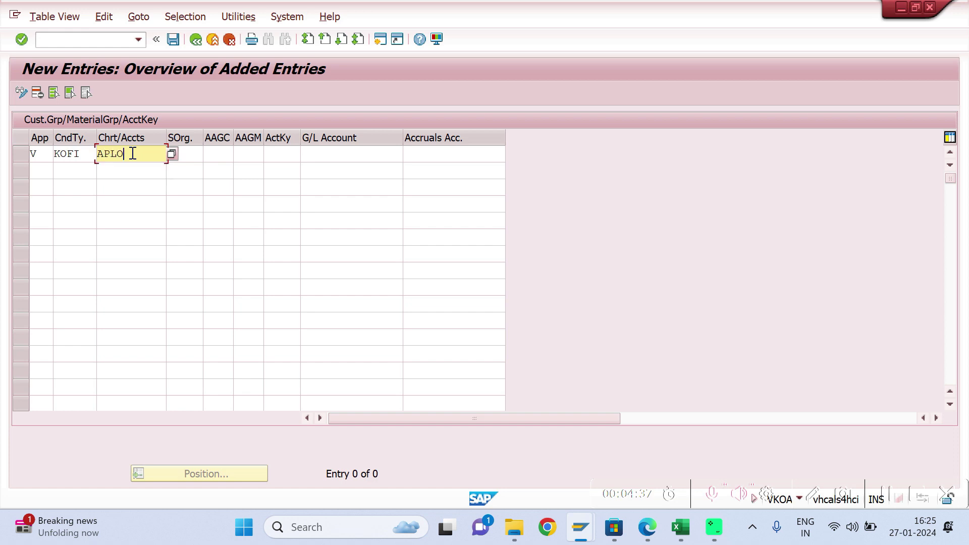
pyautogui.click(190, 152)
pyautogui.write('AHO')
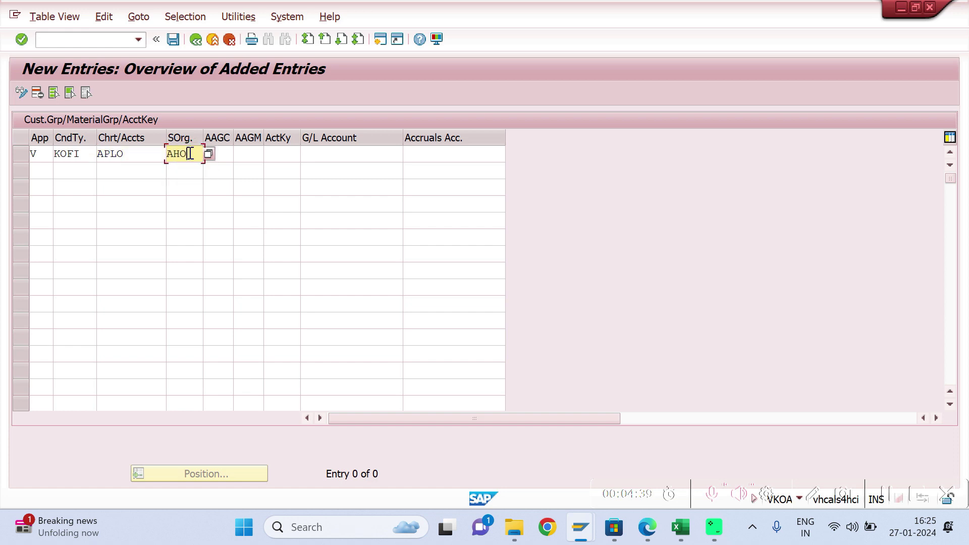
pyautogui.press('Tab')
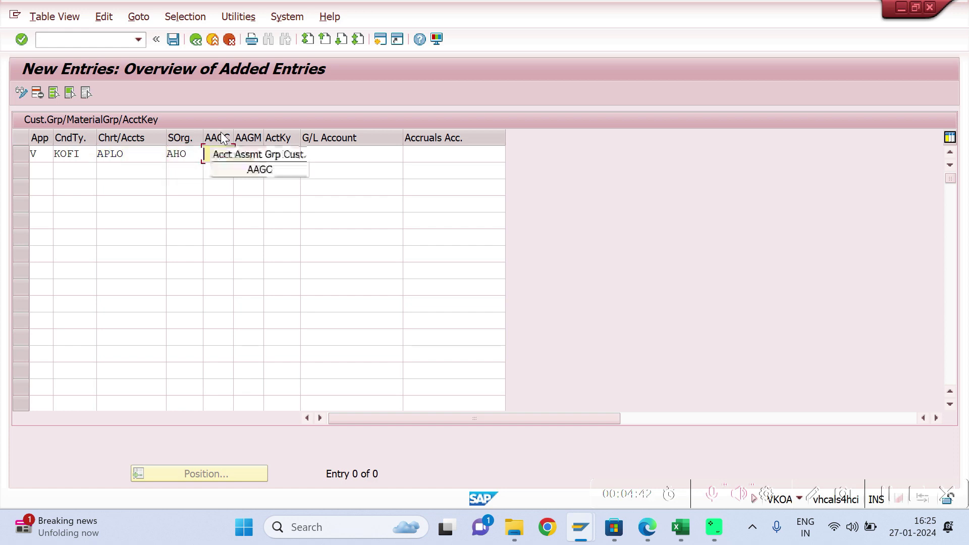
pyautogui.write('DC')
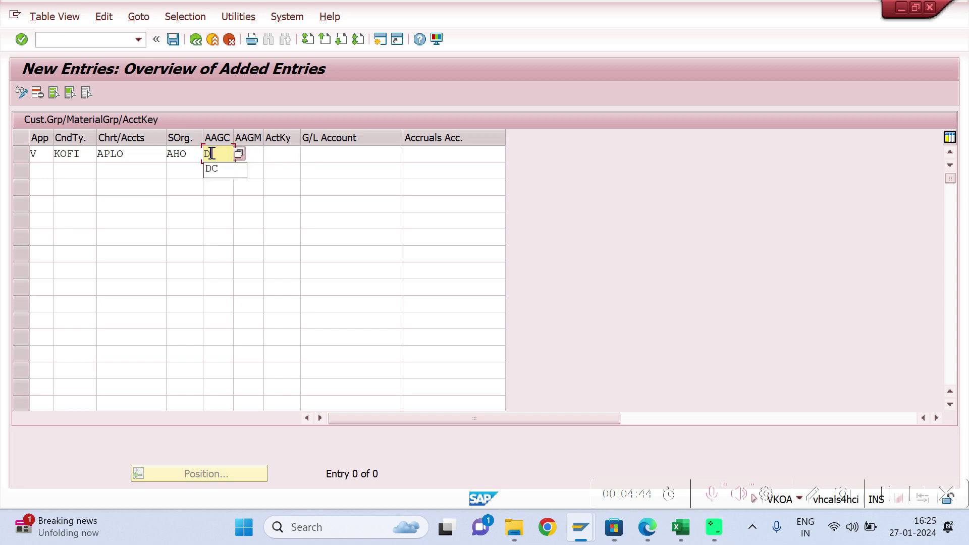
pyautogui.press('Tab')
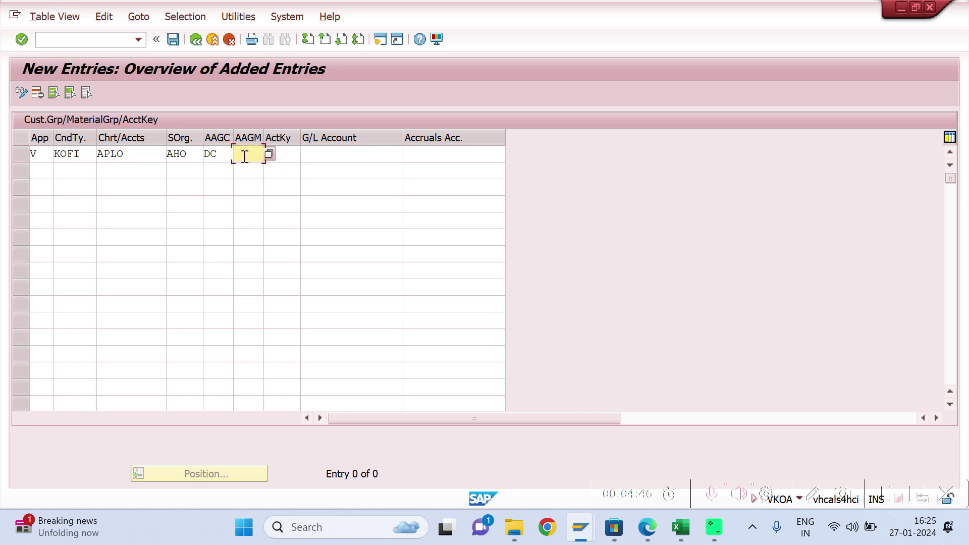
pyautogui.write('LA')
pyautogui.press('Tab')
pyautogui.write('ERL')
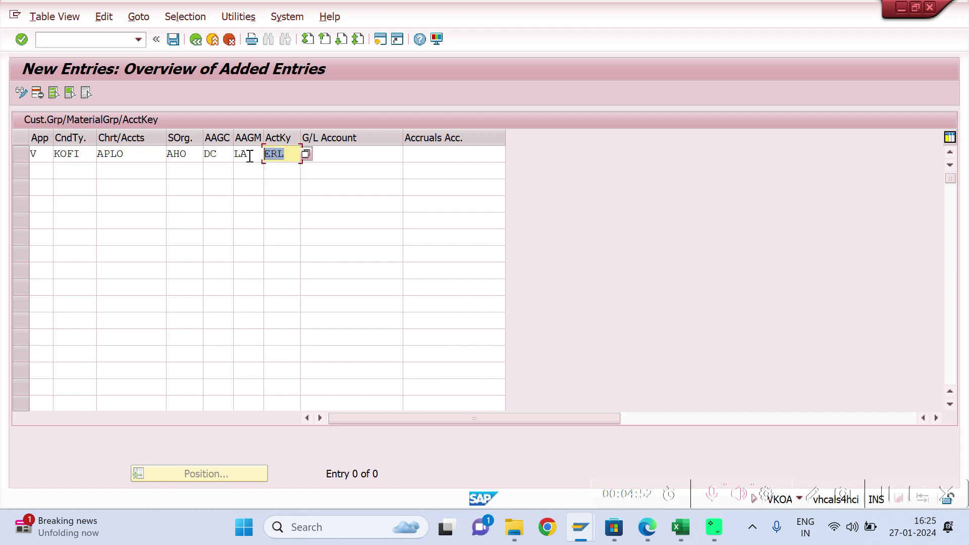
pyautogui.click(329, 154)
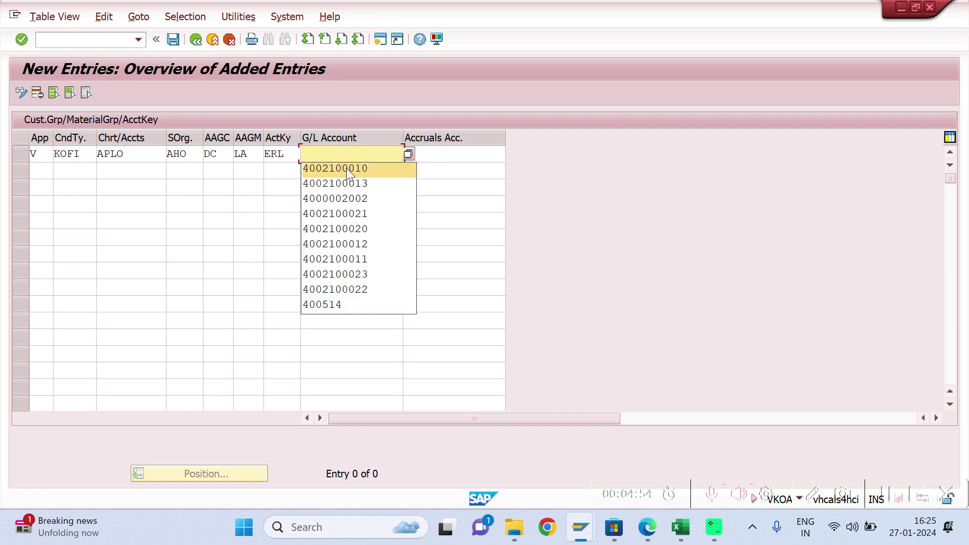
pyautogui.click(347, 167)
pyautogui.doubleClick(378, 152)
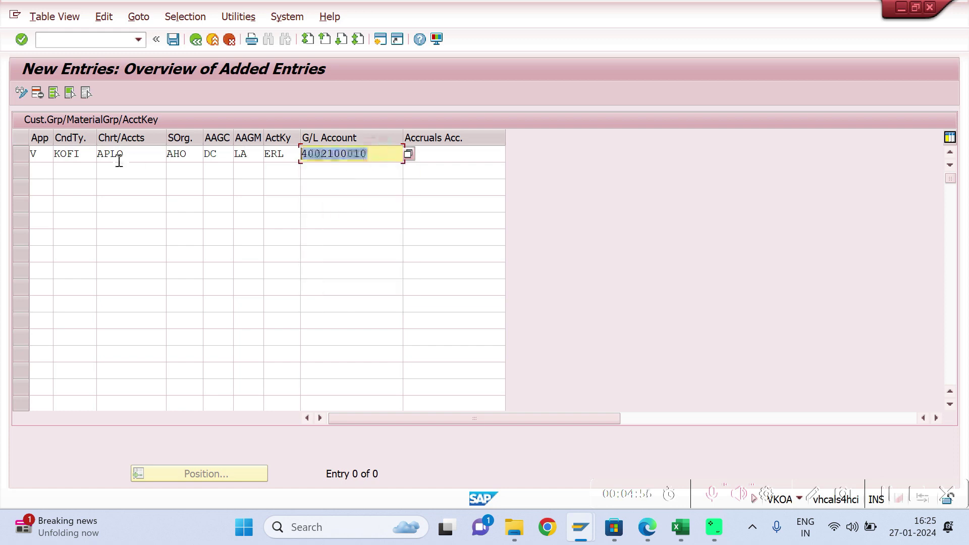
pyautogui.click(39, 151)
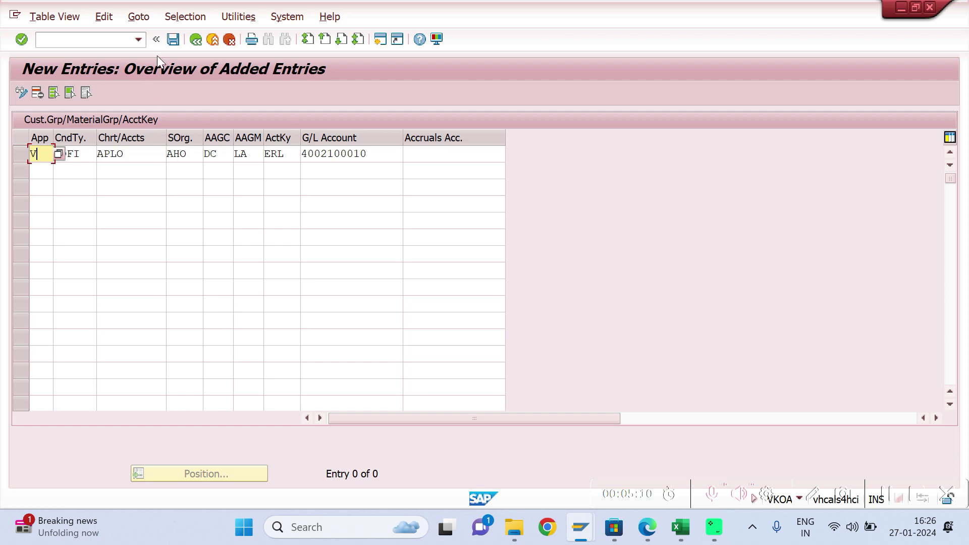
# - Save the entry under customizing request S4HK904956, then exit the transaction and review the recorded screen fields
pyautogui.click(172, 40)
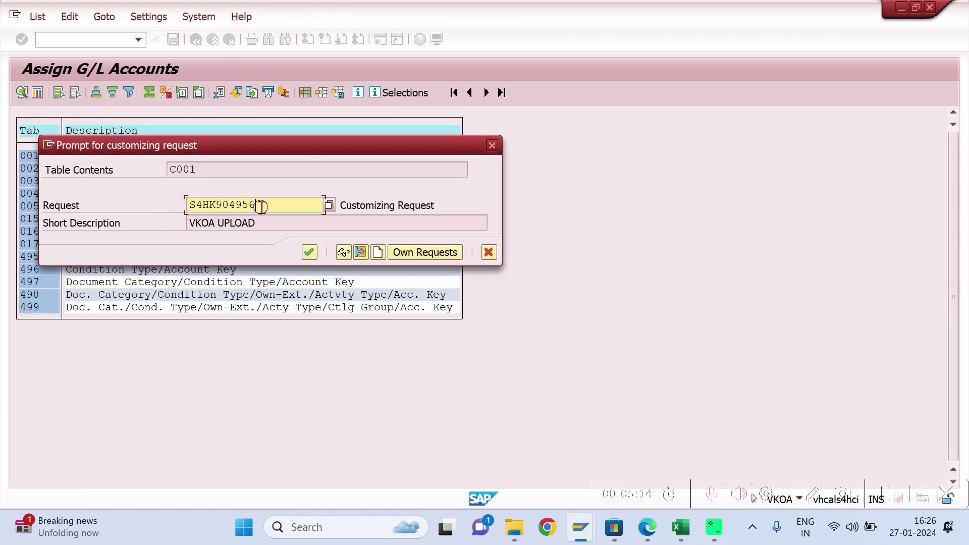
pyautogui.click(309, 252)
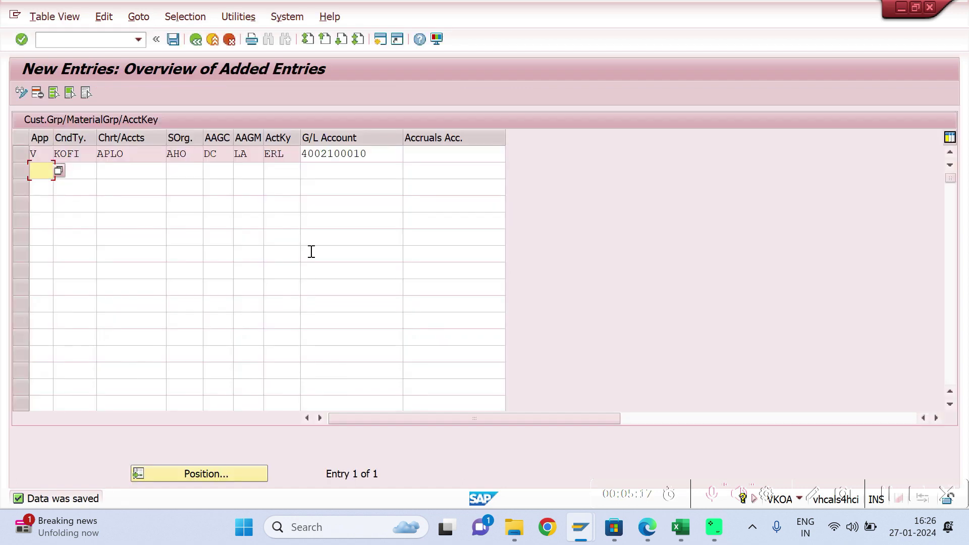
pyautogui.click(196, 40)
pyautogui.click(201, 41)
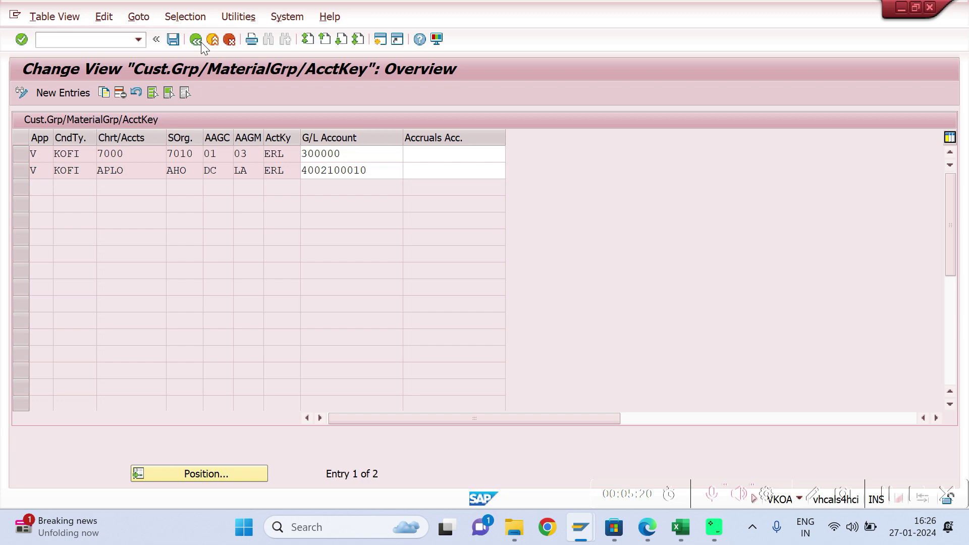
pyautogui.click(201, 42)
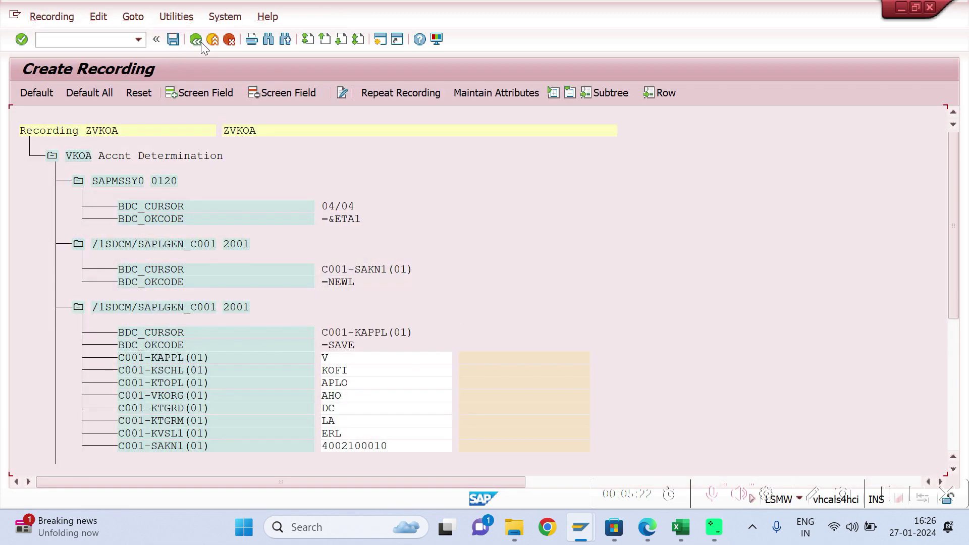
pyautogui.moveTo(954, 225); pyautogui.dragTo(955, 266)
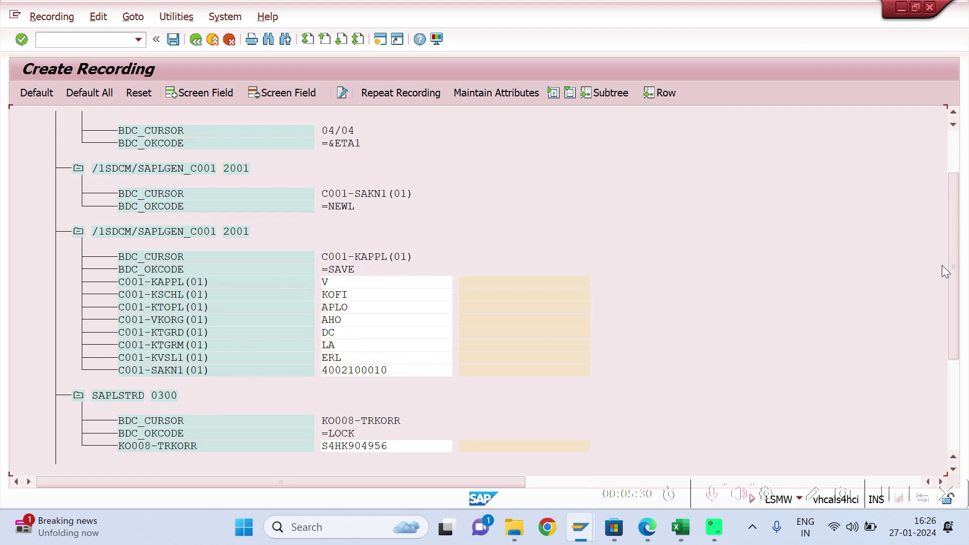
pyautogui.moveTo(947, 265); pyautogui.dragTo(956, 189)
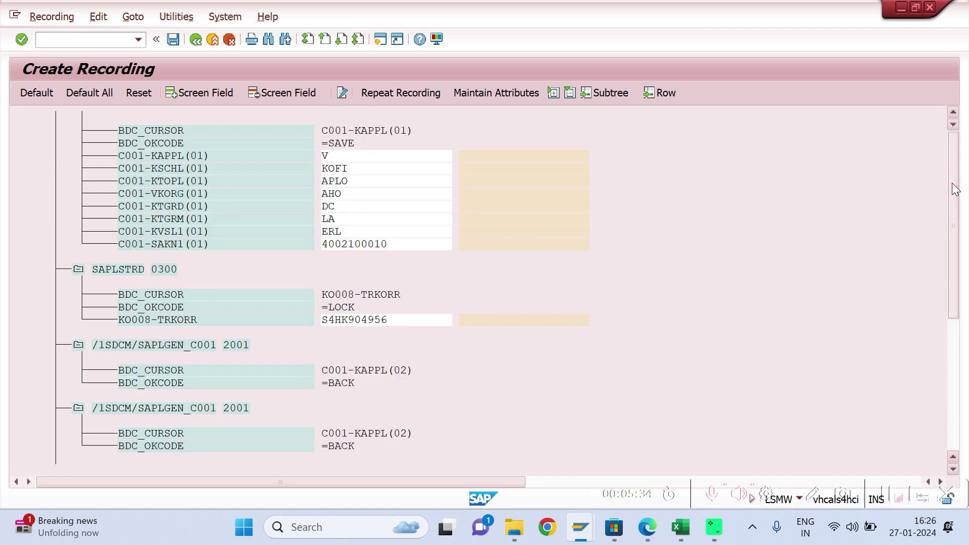
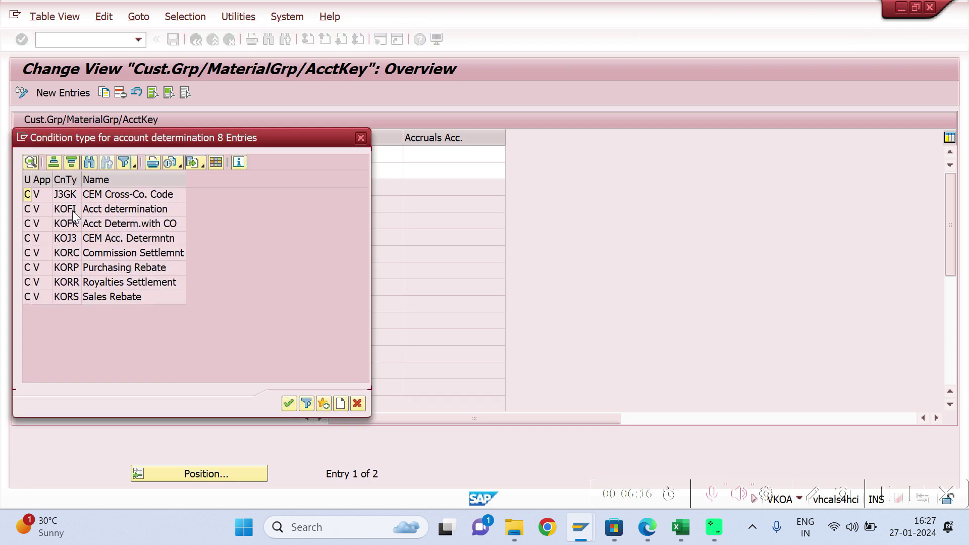
# - Clear the recorded default value of the condition type field C001-KSCHL(01)
pyautogui.click(79, 224)
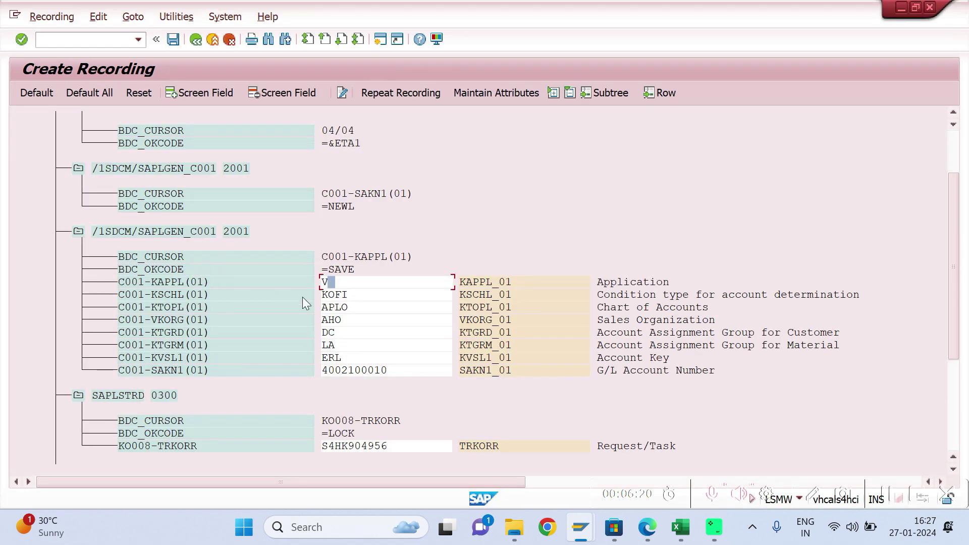
pyautogui.doubleClick(334, 298)
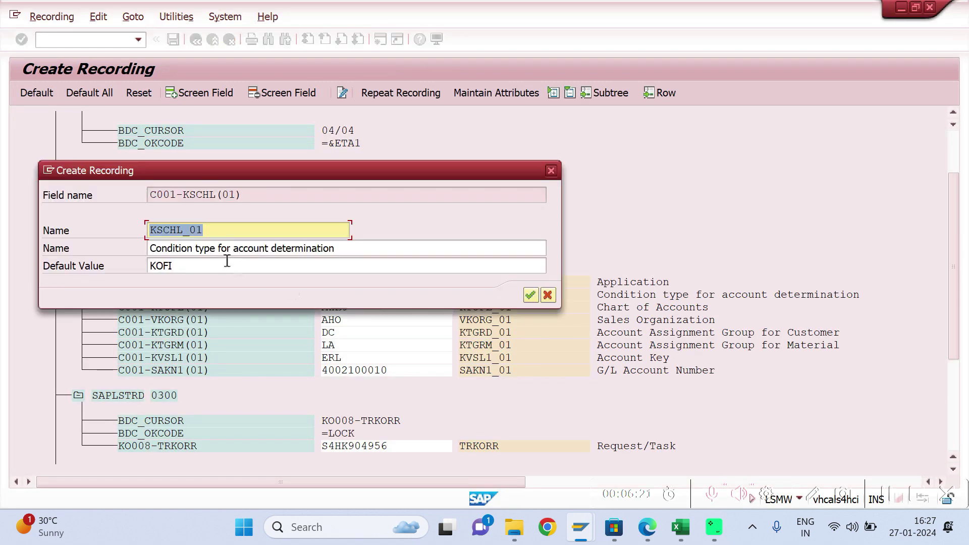
pyautogui.click(185, 266)
pyautogui.press('BackSpace')
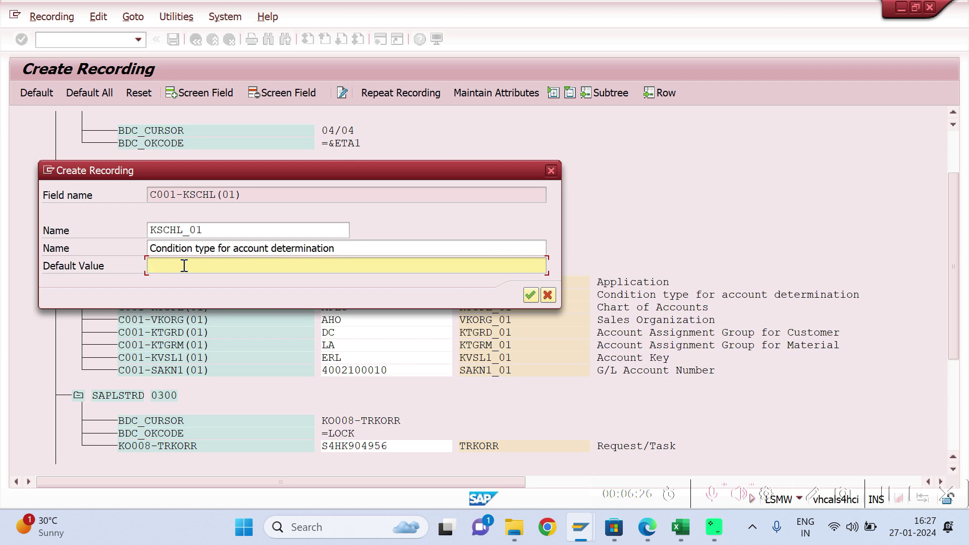
pyautogui.press('Return')
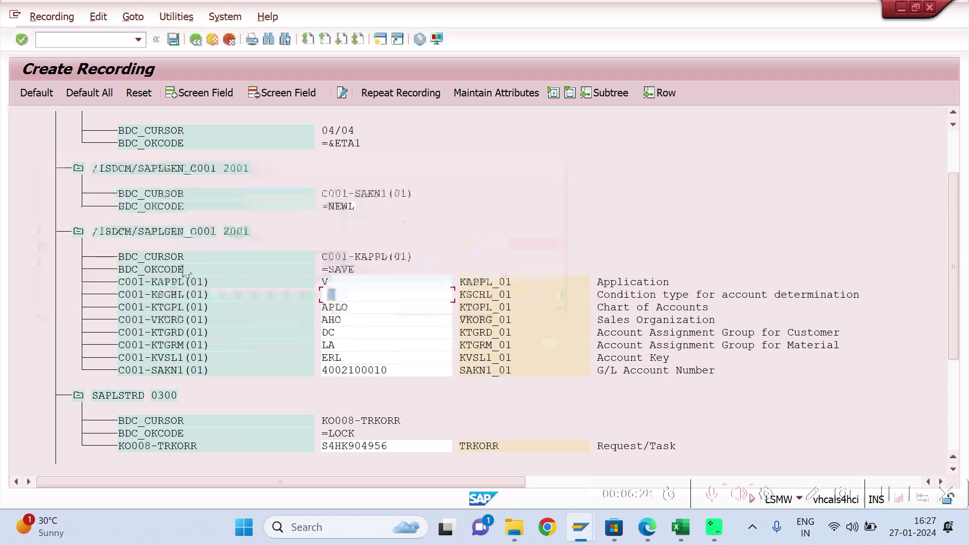
# - Clear the recorded default value of the sales organization field C001-VKORG(01)
pyautogui.click(343, 309)
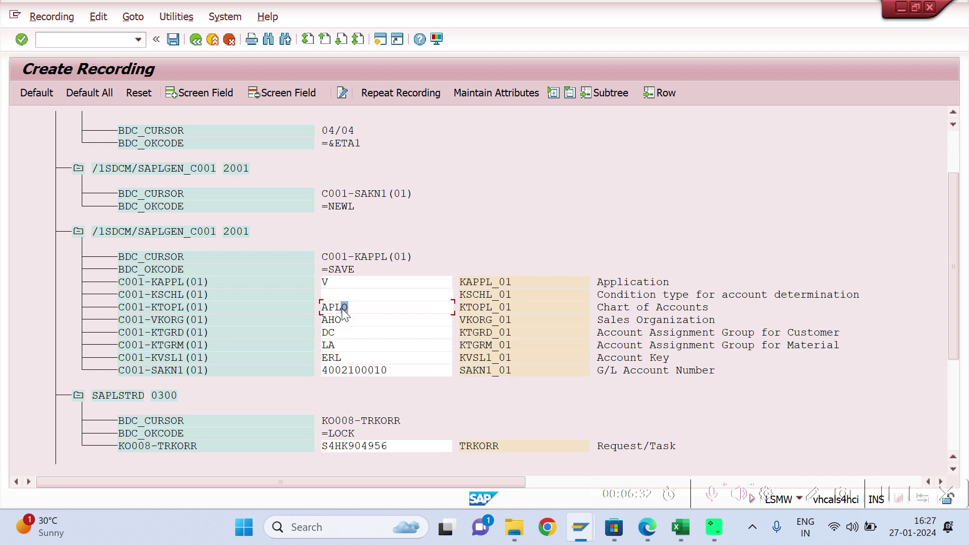
pyautogui.click(332, 309)
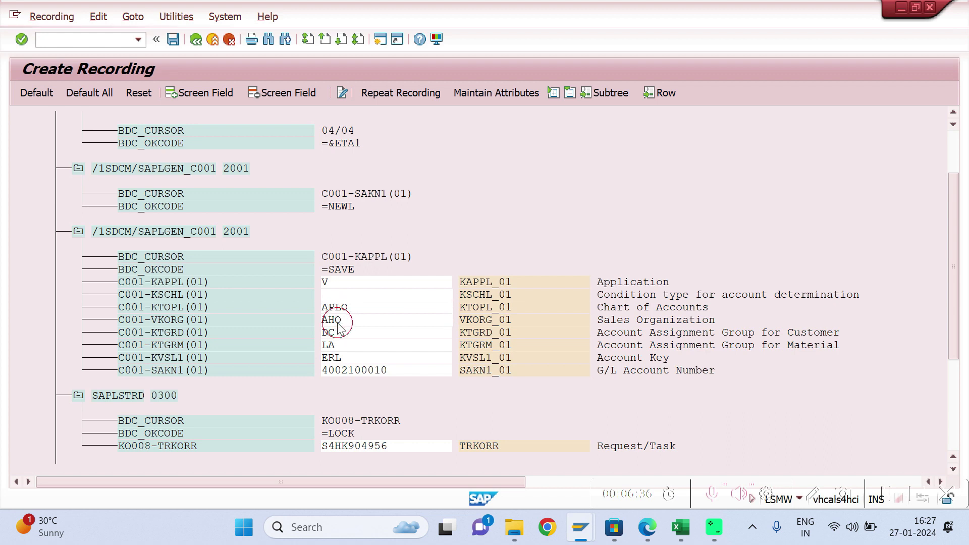
pyautogui.doubleClick(335, 319)
pyautogui.click(168, 267)
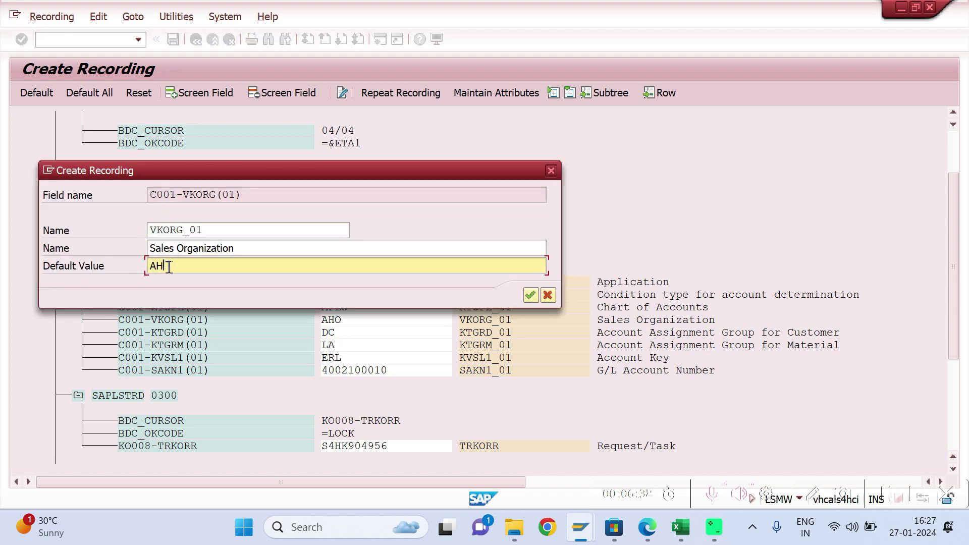
pyautogui.press('Return')
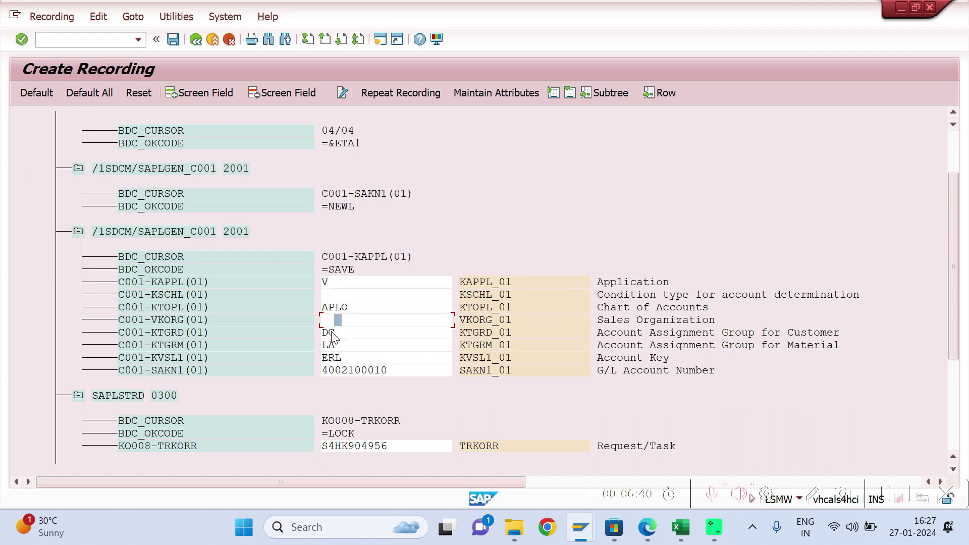
# - Clear the default values of the customer and material account assignment group fields, C001-KTGRD(01) and C001-KTGRM(01)
pyautogui.doubleClick(330, 333)
pyautogui.click(178, 266)
pyautogui.press('BackSpace')
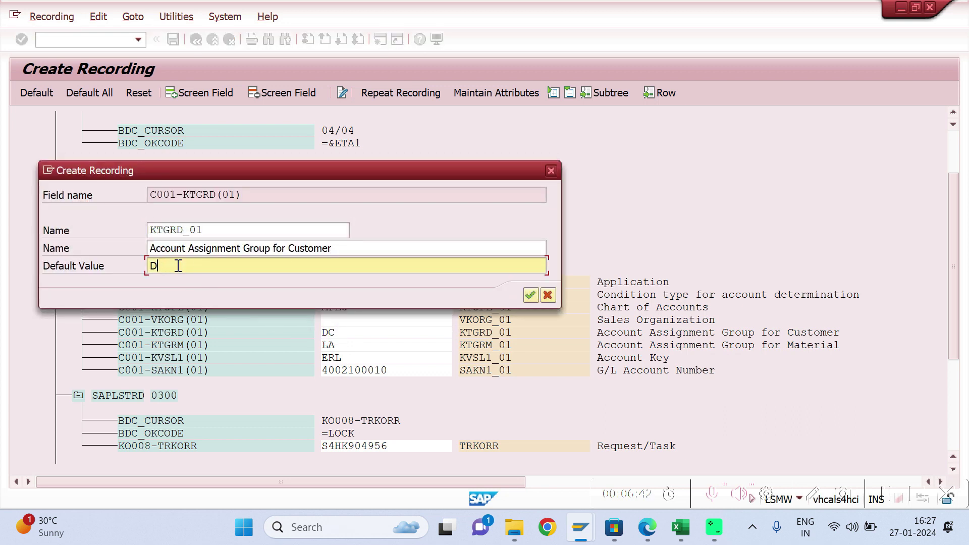
pyautogui.press('Return')
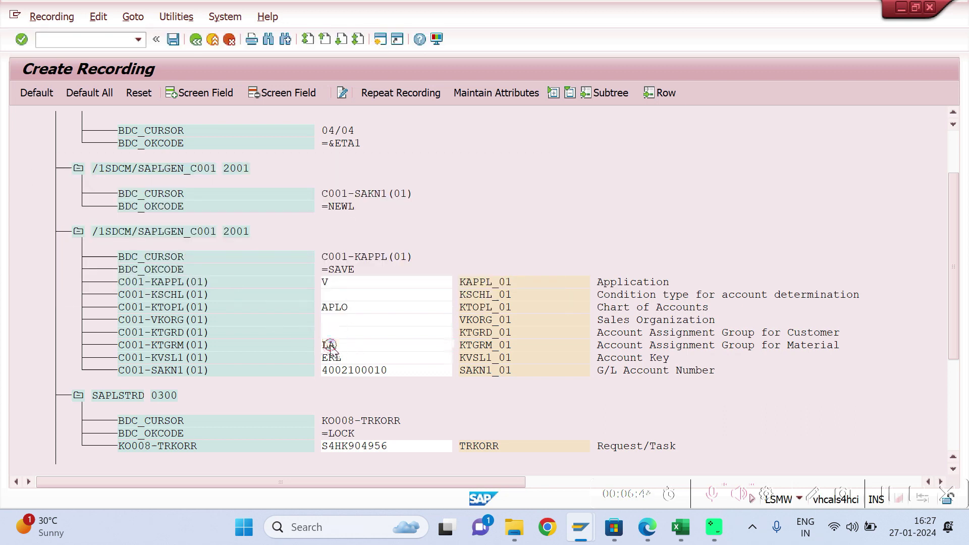
pyautogui.doubleClick(329, 345)
pyautogui.click(165, 275)
pyautogui.press('BackSpace')
pyautogui.press('BackSpace')
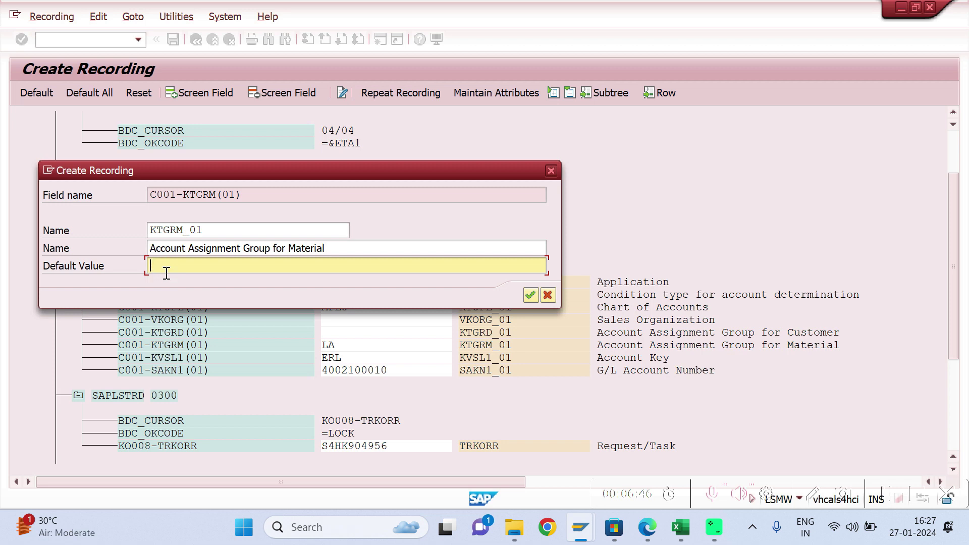
pyautogui.press('Return')
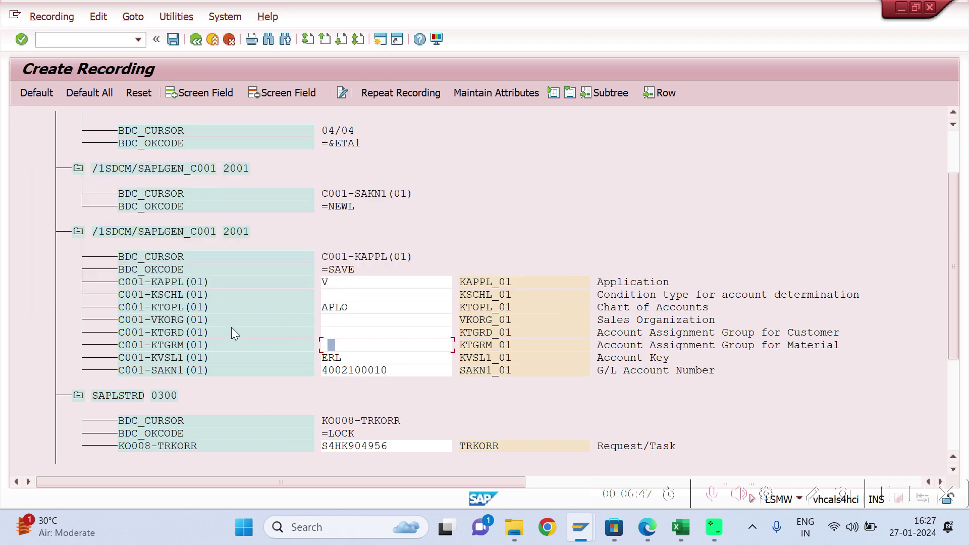
# - Clear the recorded default value of the account key field C001-KVSL1(01)
pyautogui.doubleClick(329, 358)
pyautogui.click(169, 266)
pyautogui.press('BackSpace')
pyautogui.press('Return')
# - Clear the recorded default value of the G/L account number field C001-SAKN1(01)
pyautogui.doubleClick(347, 370)
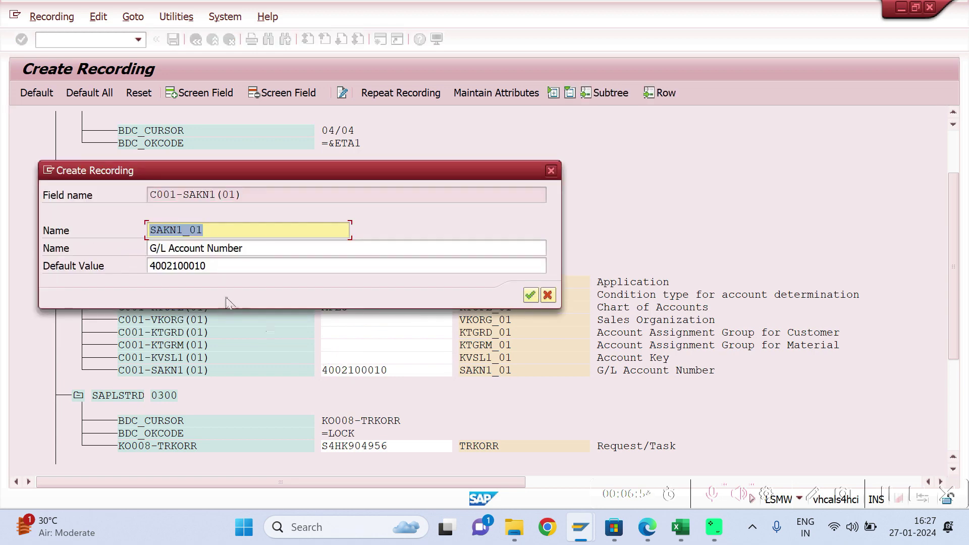
pyautogui.click(217, 270)
pyautogui.press('BackSpace')
pyautogui.press('BackSpace')
pyautogui.press('BackSpace')
pyautogui.press('BackSpace')
pyautogui.press('BackSpace')
pyautogui.press('BackSpace')
pyautogui.press('BackSpace')
pyautogui.press('BackSpace')
pyautogui.press('BackSpace')
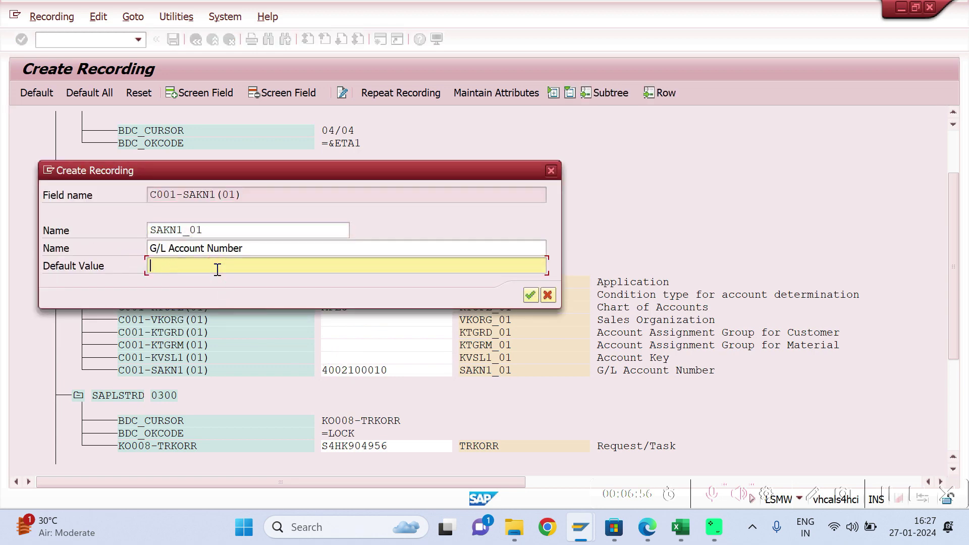
pyautogui.press('Return')
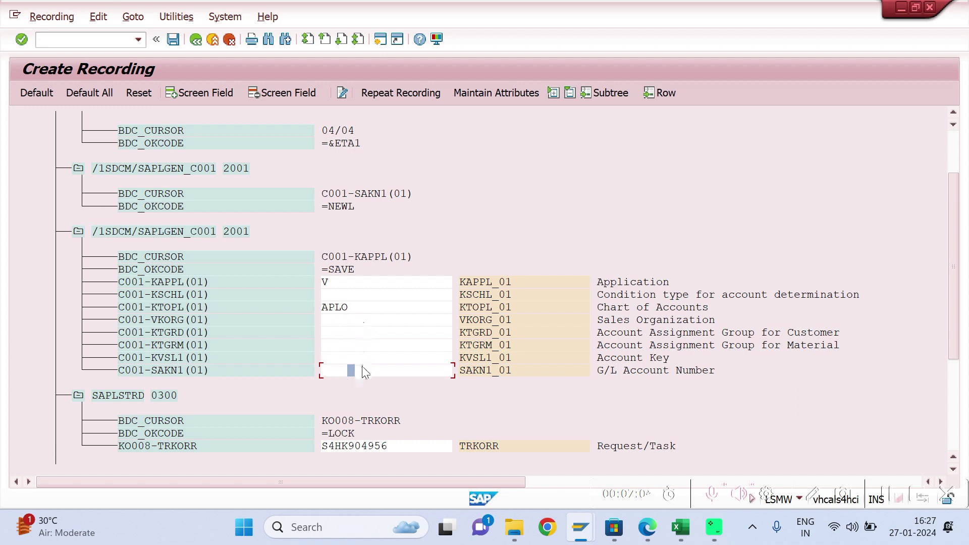
# - Clear the recorded default value of the Request/Task field KO008-TRKORR
pyautogui.click(377, 447)
pyautogui.click(365, 448)
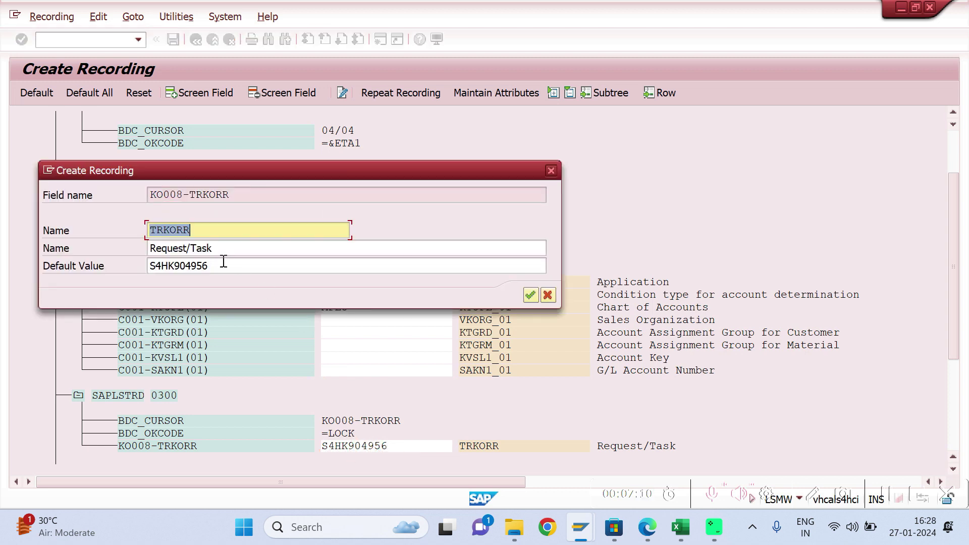
pyautogui.click(222, 264)
pyautogui.press('BackSpace')
pyautogui.press('BackSpace')
pyautogui.press('BackSpace')
pyautogui.press('BackSpace')
pyautogui.press('BackSpace')
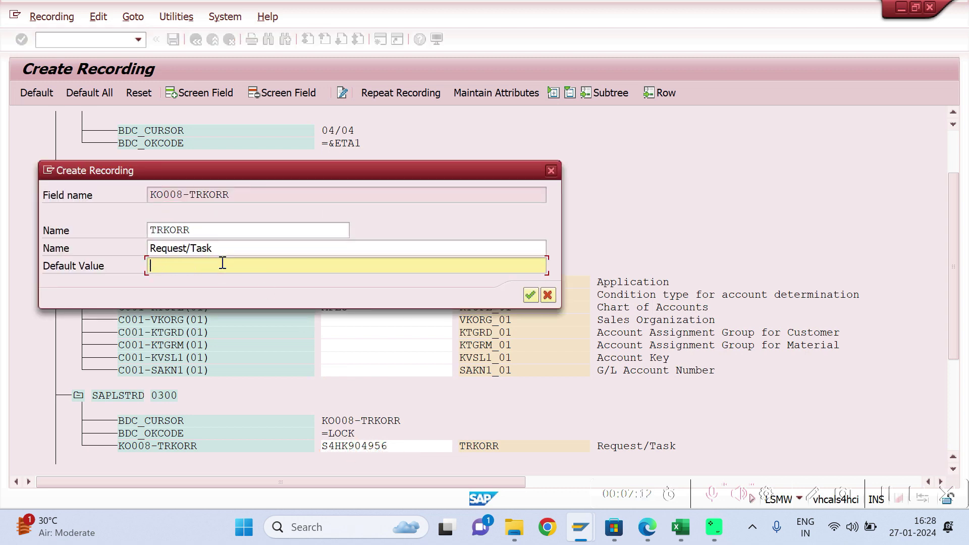
pyautogui.press('Return')
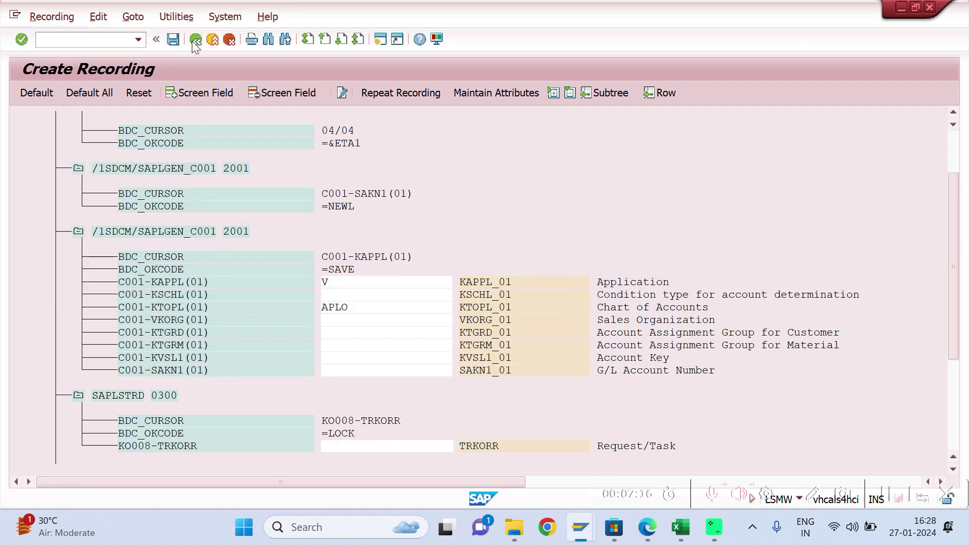
# - Leave the recording, assign recording ZVKOA to object C001 as its batch input recording, save, and return to the process steps
pyautogui.click(195, 40)
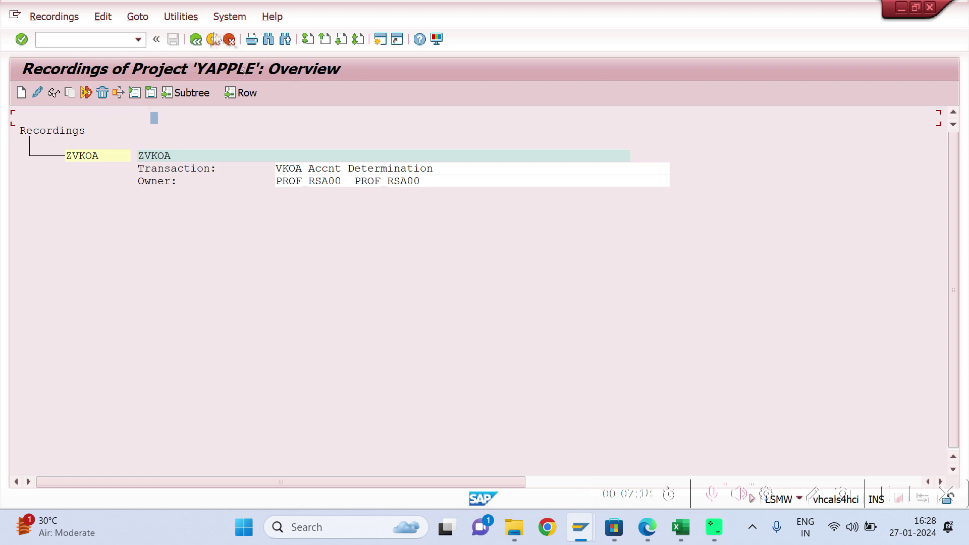
pyautogui.click(195, 39)
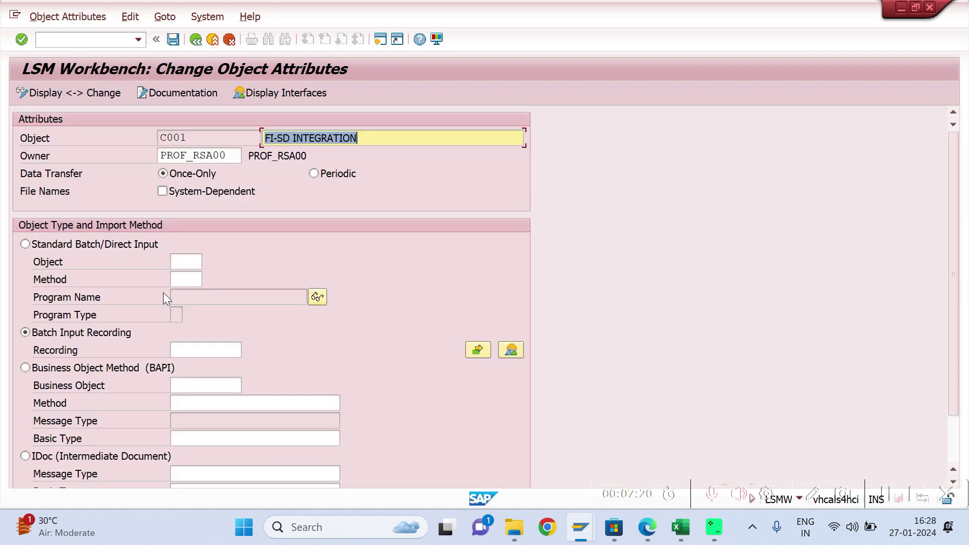
pyautogui.click(198, 355)
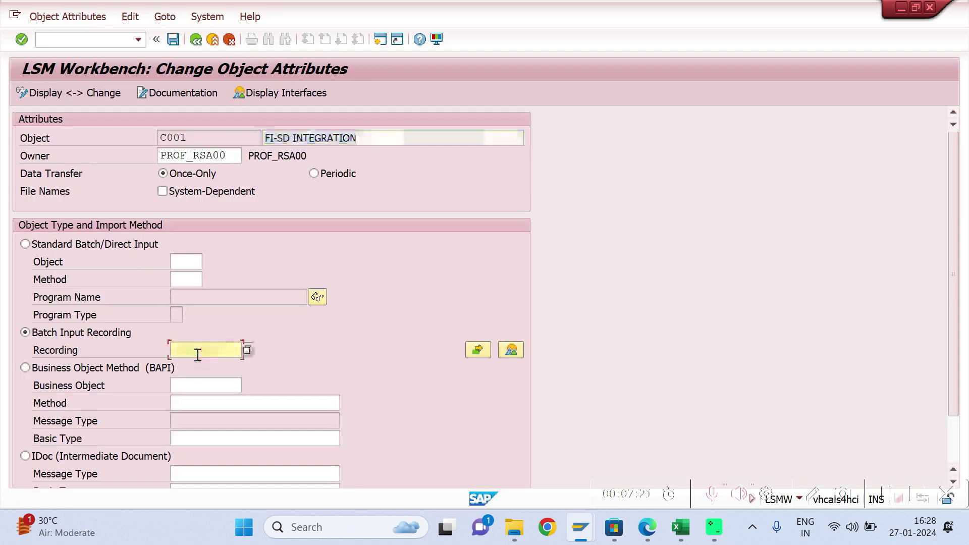
pyautogui.click(247, 350)
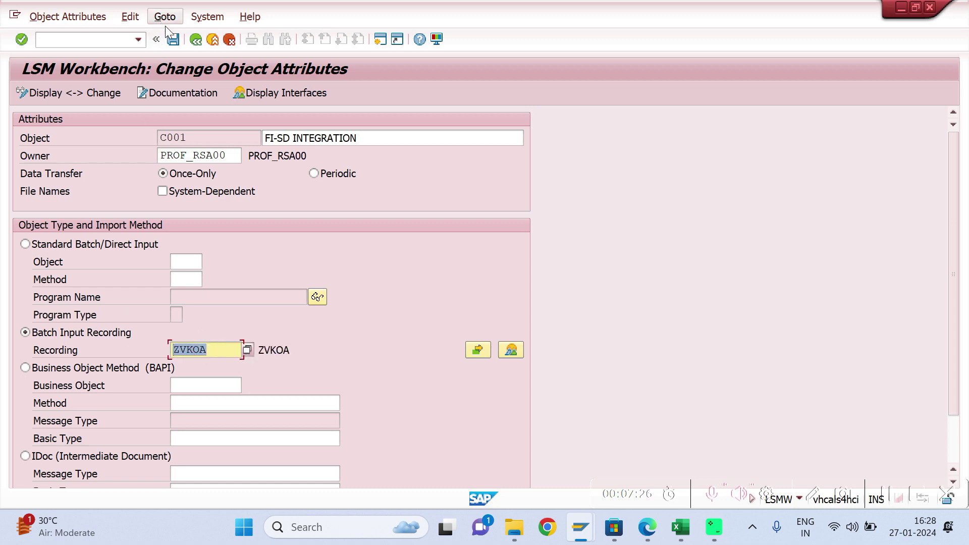
pyautogui.click(173, 39)
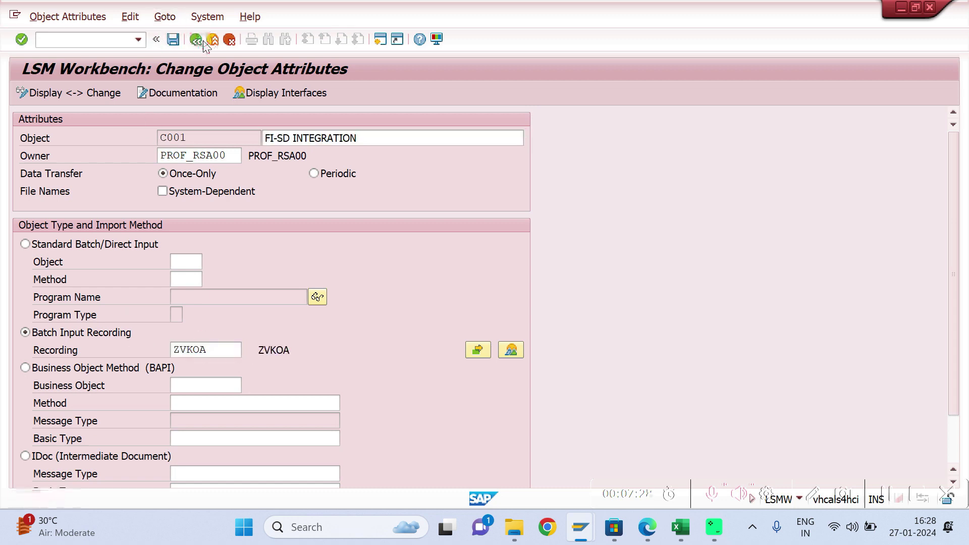
pyautogui.click(203, 42)
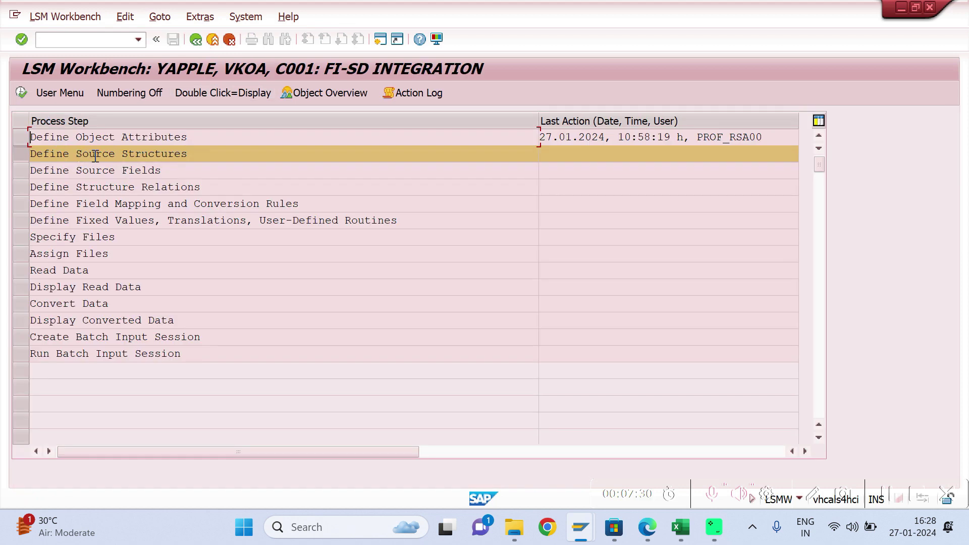
# - Display the object overview as a table and copy the rows KAPPL_01 through TRKORR, from target field name to target length
pyautogui.click(312, 98)
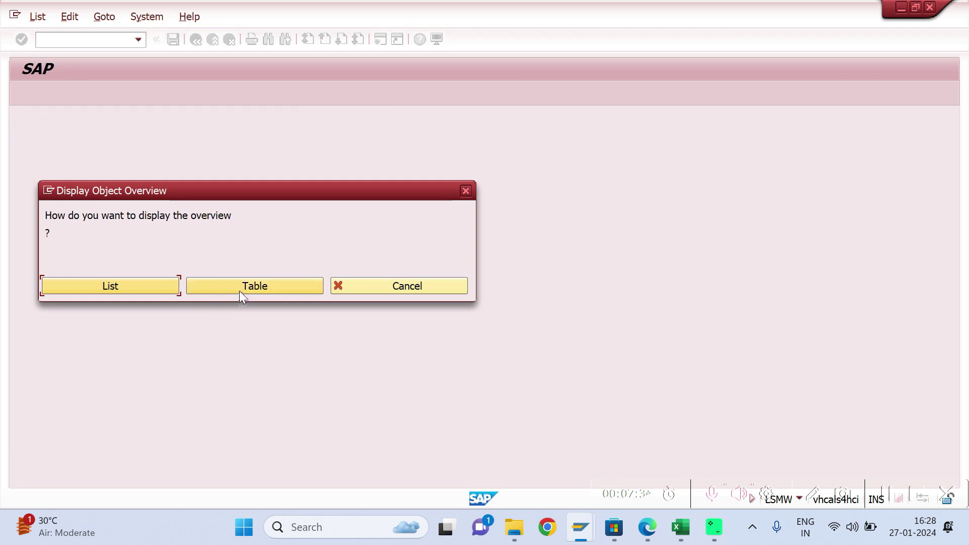
pyautogui.click(239, 291)
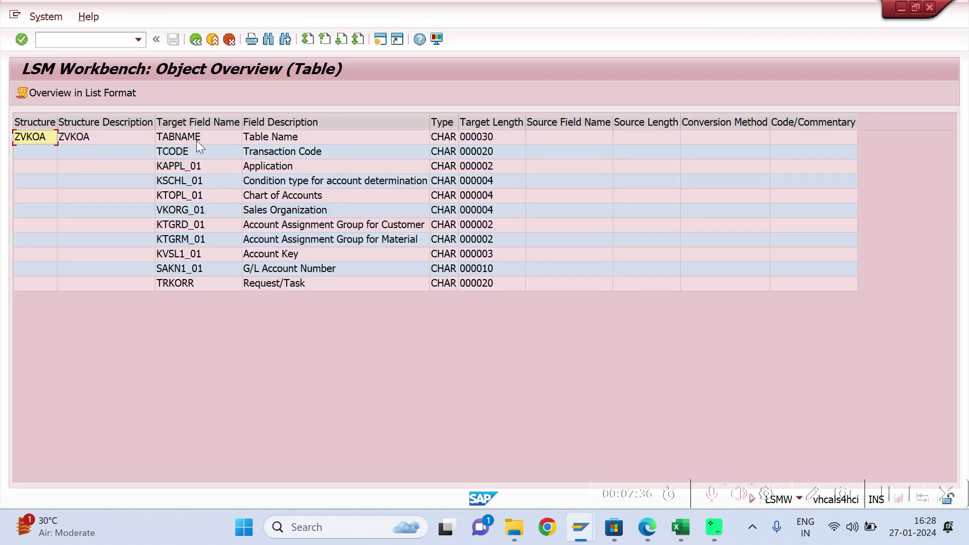
pyautogui.click(185, 170)
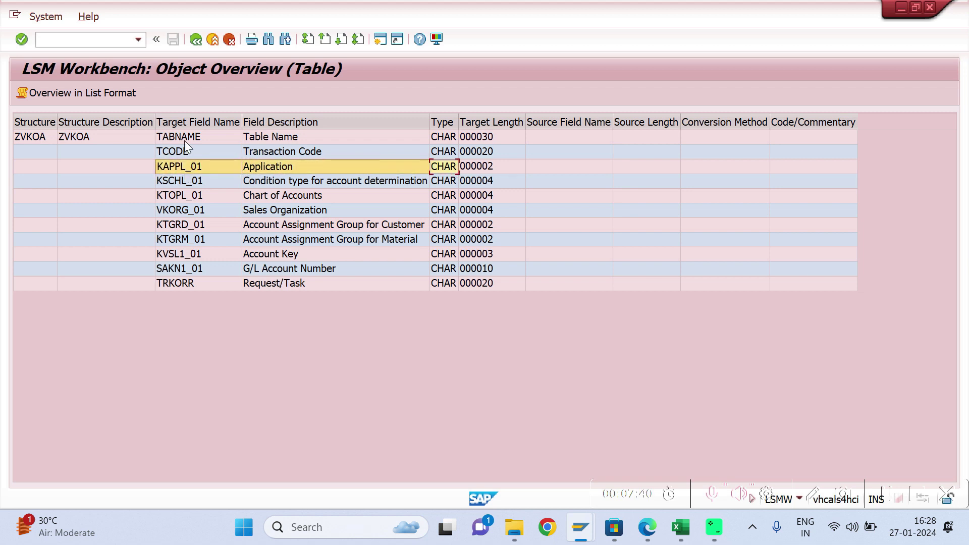
pyautogui.hotkey('shift', 'Right')
pyautogui.hotkey('shift', 'Down')
pyautogui.hotkey('shift', 'Down')
pyautogui.hotkey('shift', 'Down')
pyautogui.hotkey('shift', 'Down')
pyautogui.hotkey('shift', 'Down')
pyautogui.hotkey('shift', 'Down')
pyautogui.hotkey('shift', 'Down')
pyautogui.hotkey('shift', 'Down')
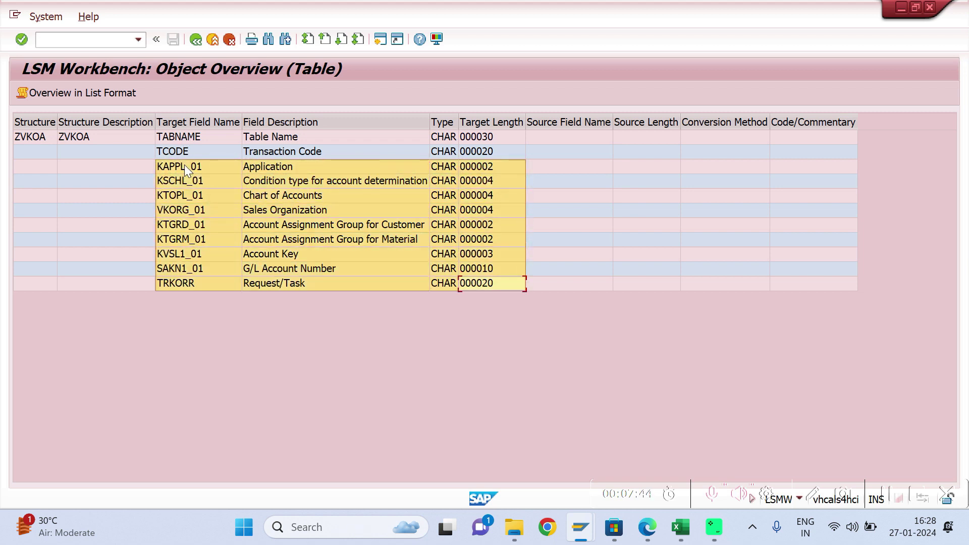
pyautogui.hotkey('ctrl', 'c')
# - Switch to Excel, paste the copied field list at cell B13 of the LSMW sheet, and save the BATCH-03 workbook
pyautogui.click(681, 528)
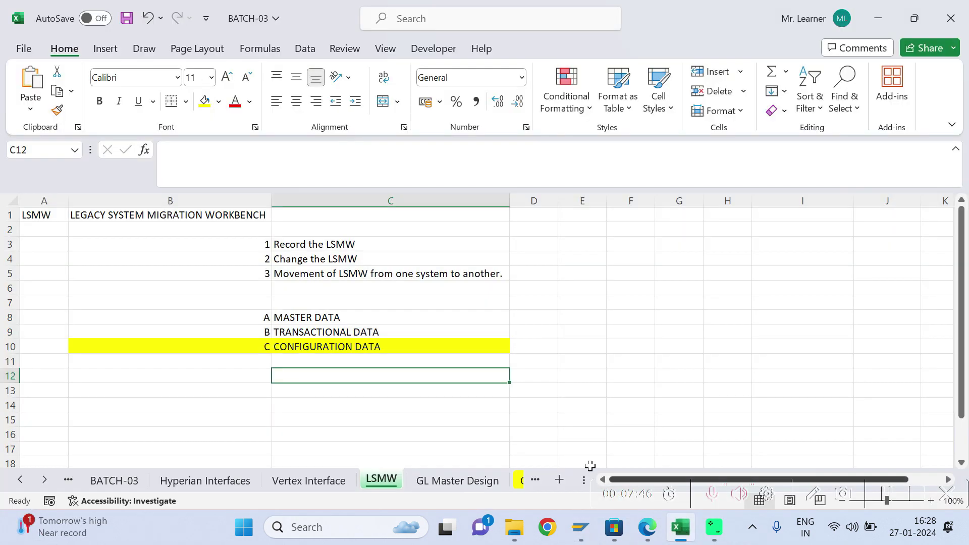
pyautogui.click(168, 389)
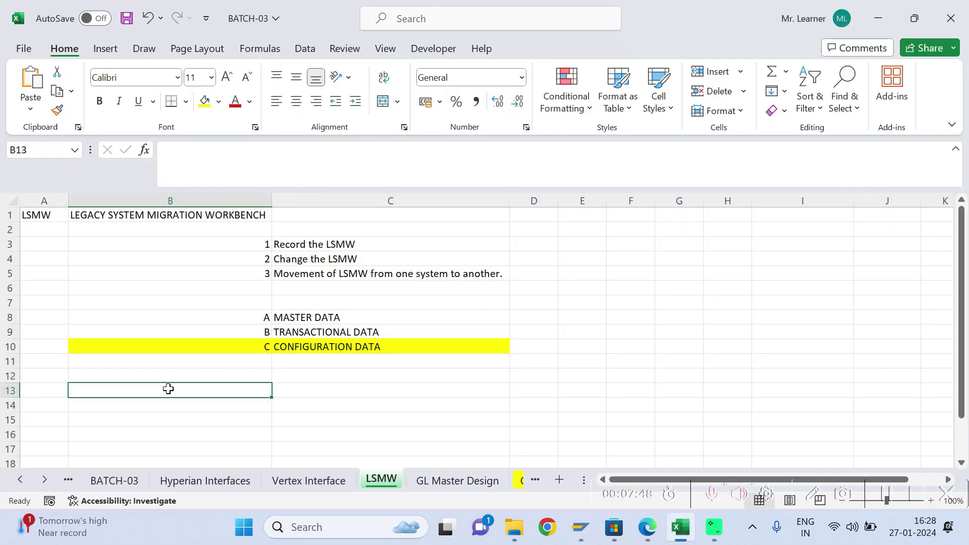
pyautogui.hotkey('ctrl', 'v')
pyautogui.click(241, 405)
pyautogui.hotkey('ctrl', 's')
# - Remove the suffix _01 from all field names in B13:B20 by replacing it with nothing
pyautogui.press('Down')
pyautogui.press('Down')
pyautogui.press('Down')
pyautogui.press('Down')
pyautogui.press('Down')
pyautogui.press('Down')
pyautogui.press('Down')
pyautogui.click(110, 330)
pyautogui.hotkey('shift', 'Down')
pyautogui.hotkey('shift', 'Down')
pyautogui.hotkey('shift', 'Down')
pyautogui.hotkey('shift', 'Down')
pyautogui.hotkey('shift', 'Down')
pyautogui.hotkey('shift', 'Down')
pyautogui.hotkey('shift', 'Down')
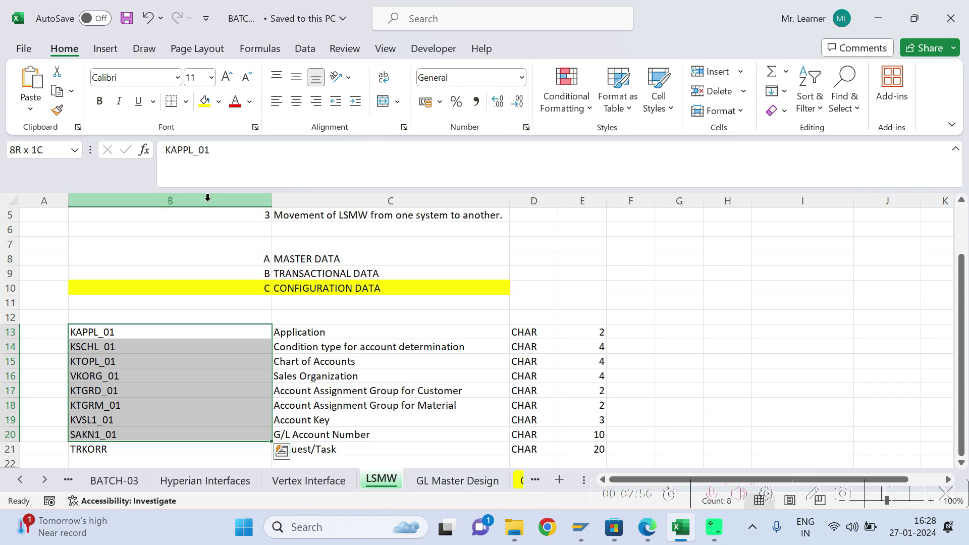
pyautogui.hotkey('ctrl', 'h')
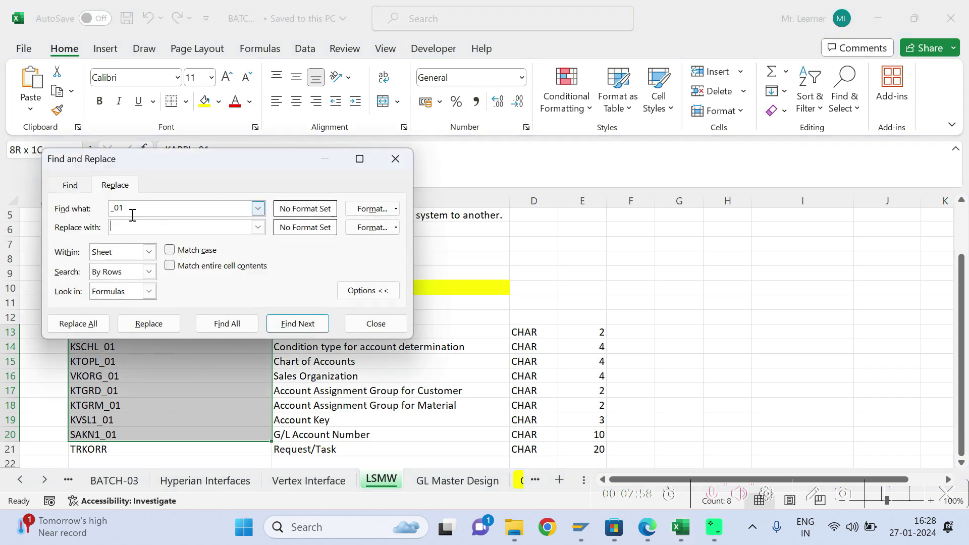
pyautogui.moveTo(165, 161); pyautogui.dragTo(604, 108)
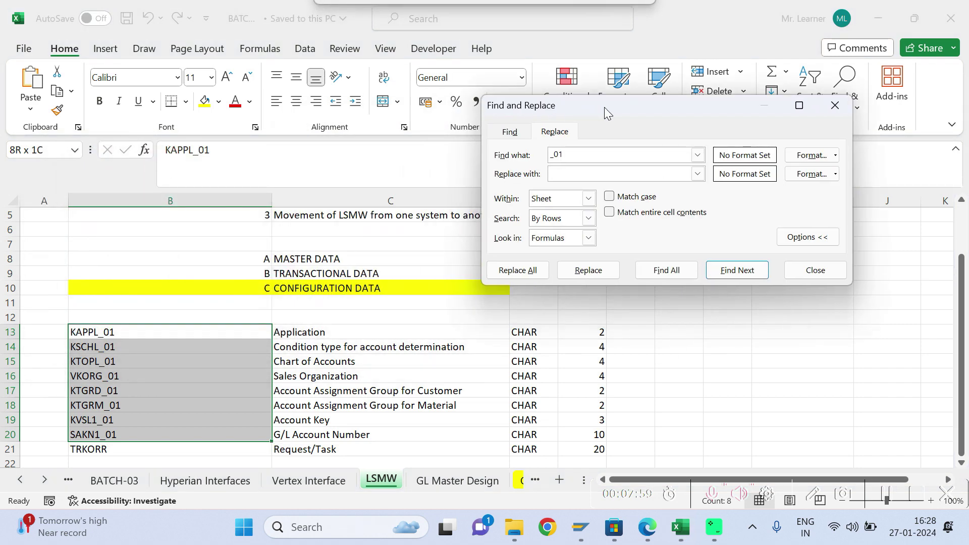
pyautogui.click(568, 155)
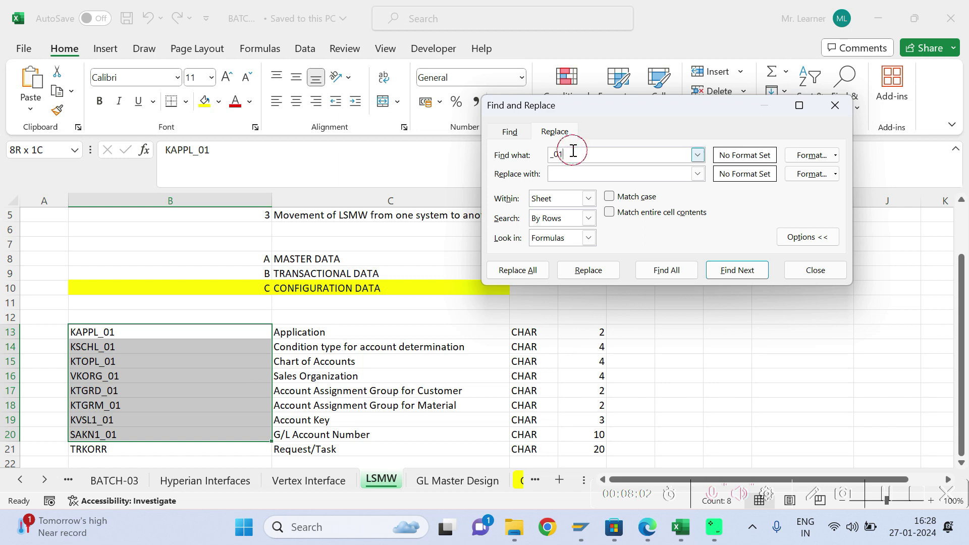
pyautogui.click(516, 270)
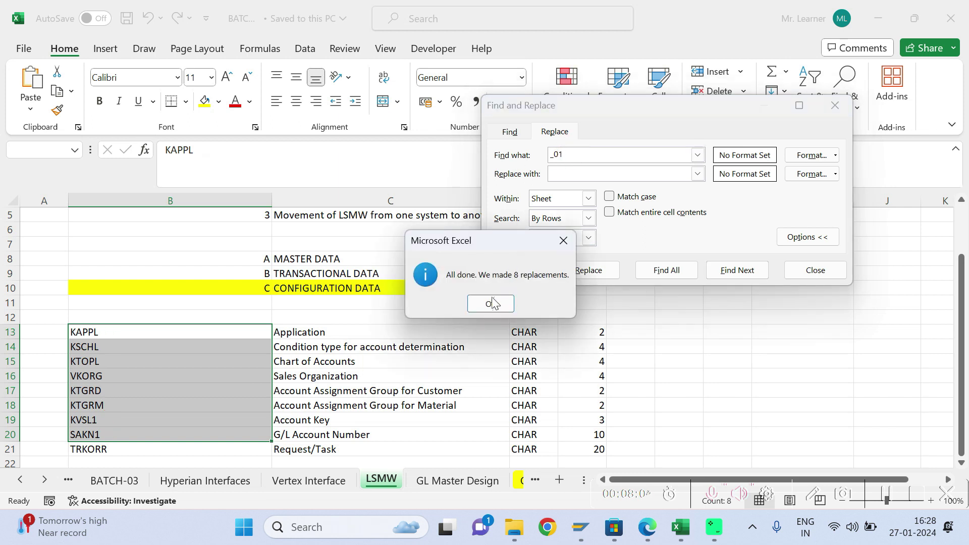
# - Close the find-and-replace dialog, set the type of all fields in D13:D21 to C, and save the workbook
pyautogui.click(493, 302)
pyautogui.click(836, 107)
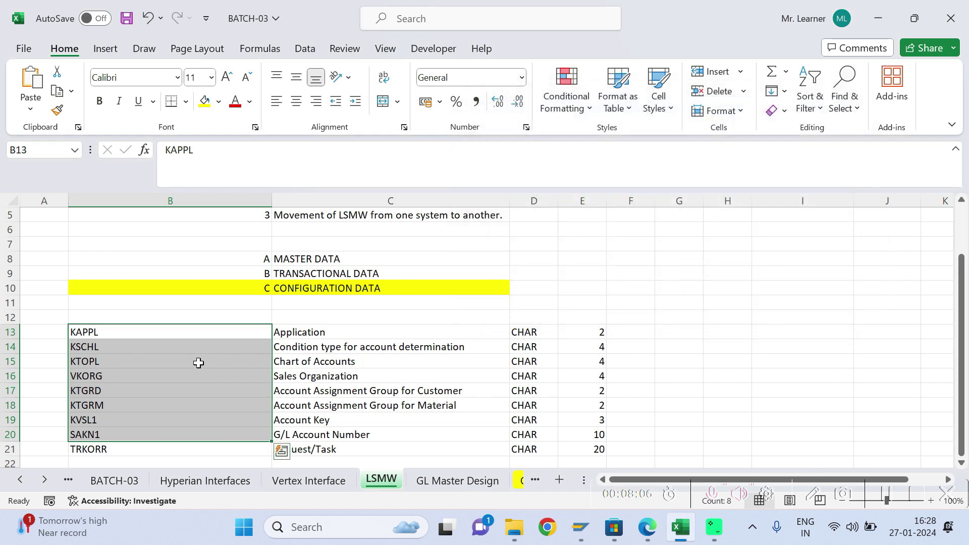
pyautogui.click(530, 336)
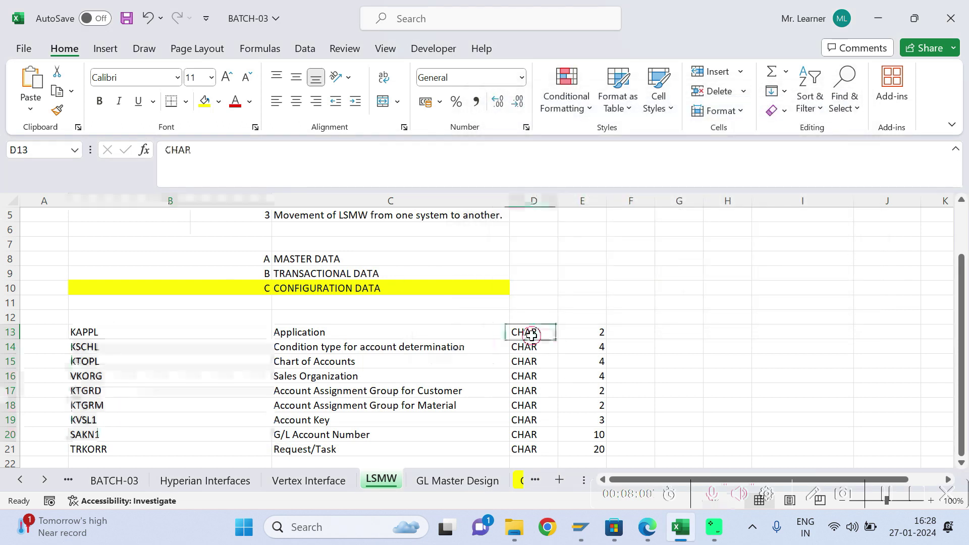
pyautogui.write('C')
pyautogui.press('BackSpace')
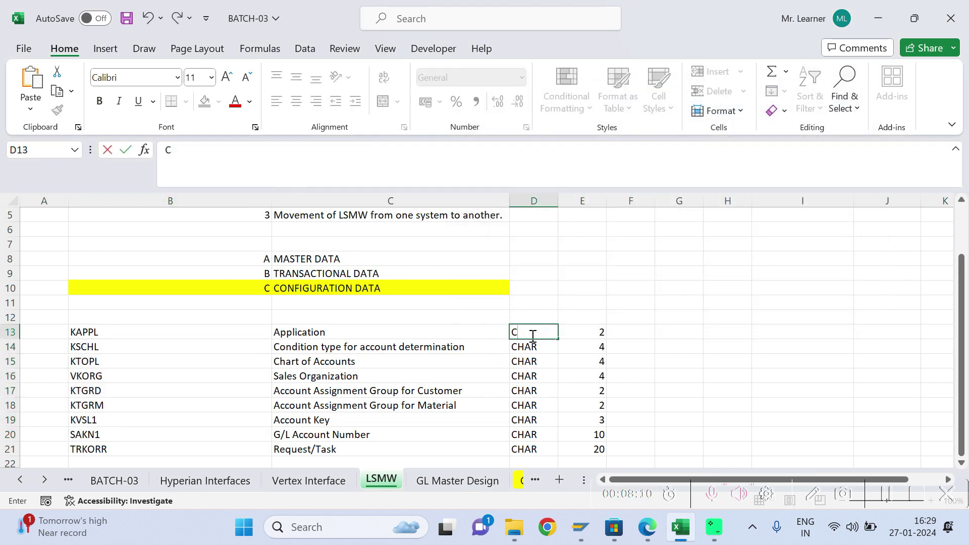
pyautogui.press('Return')
pyautogui.click(531, 335)
pyautogui.hotkey('ctrl', 'e')
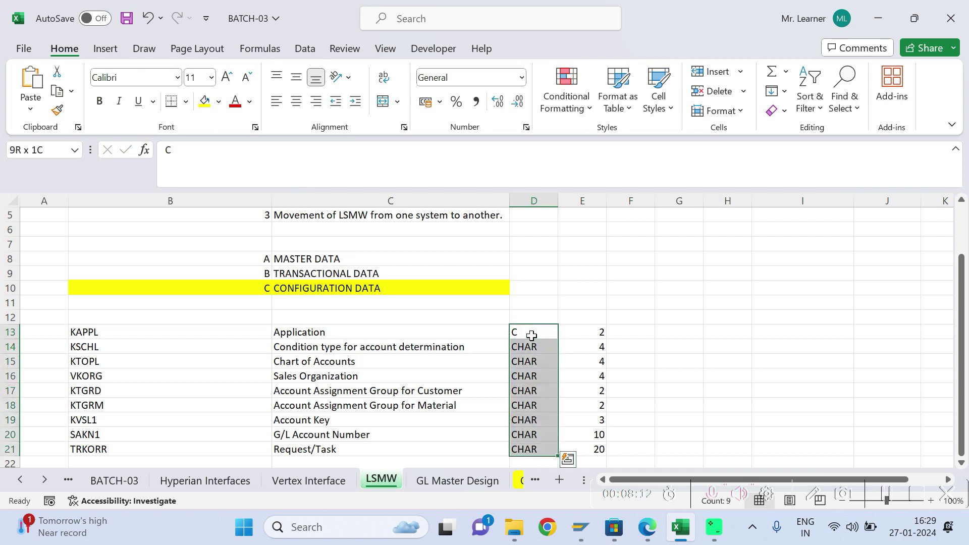
pyautogui.press('Down')
pyautogui.hotkey('ctrl', 's')
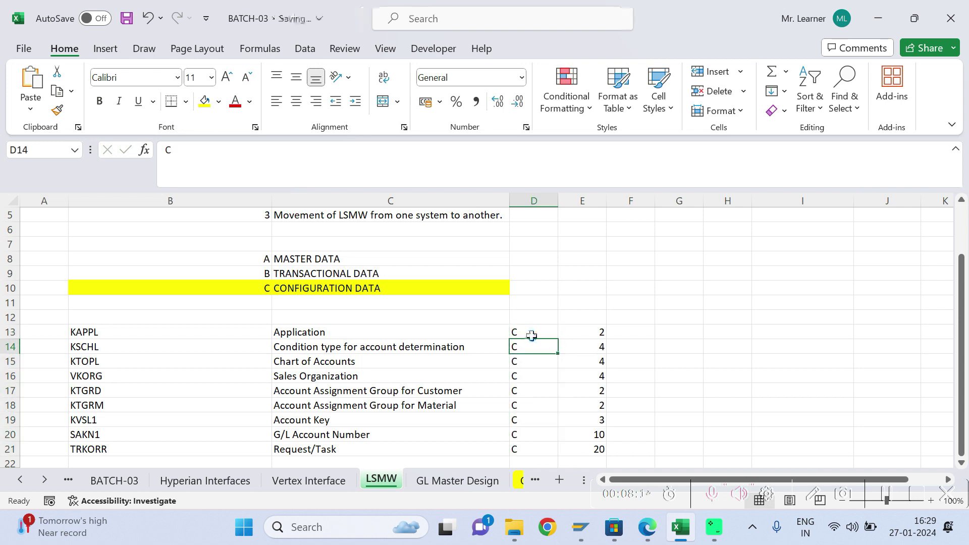
pyautogui.click(167, 407)
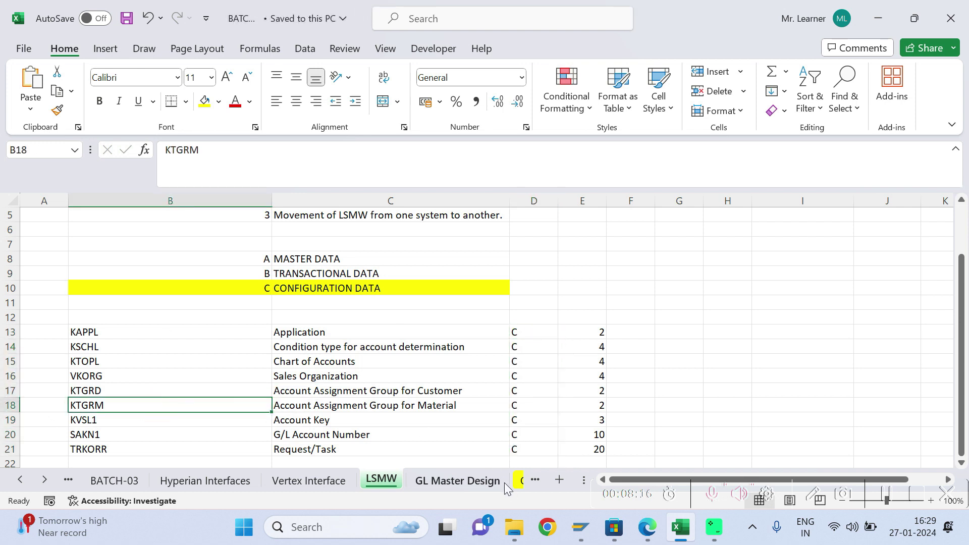
# - Switch to the SAP LSM Workbench, return to the process steps, and open Define Source Structures in change mode
pyautogui.moveTo(585, 529)
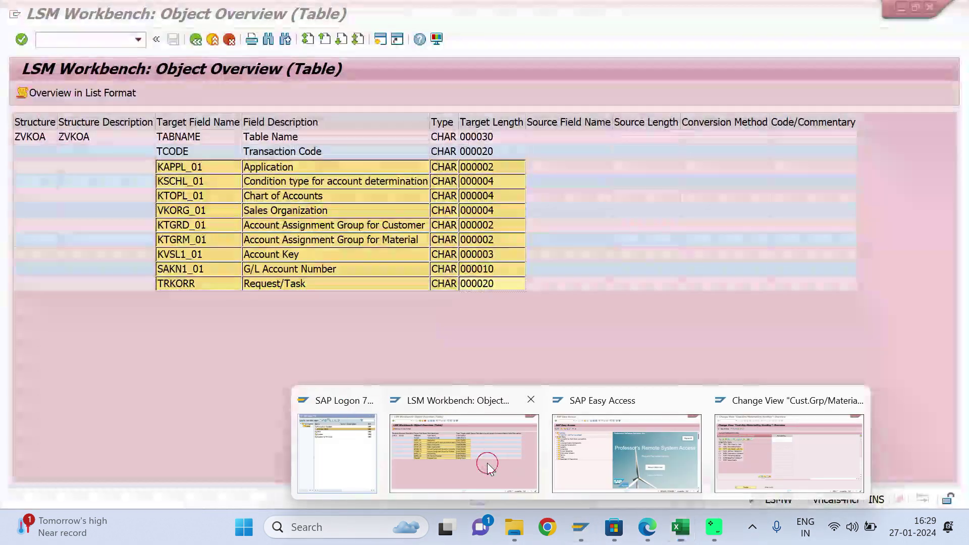
pyautogui.click(488, 460)
pyautogui.click(197, 40)
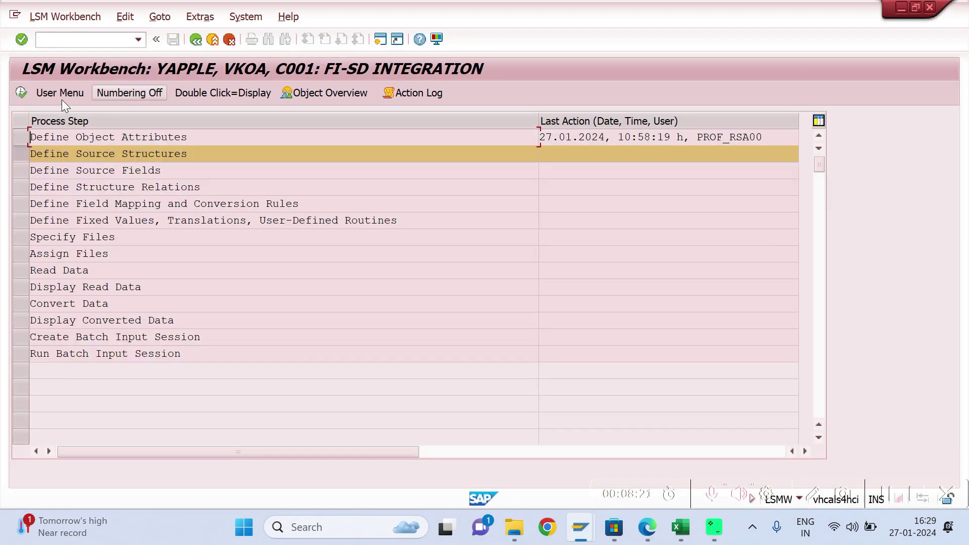
pyautogui.click(21, 95)
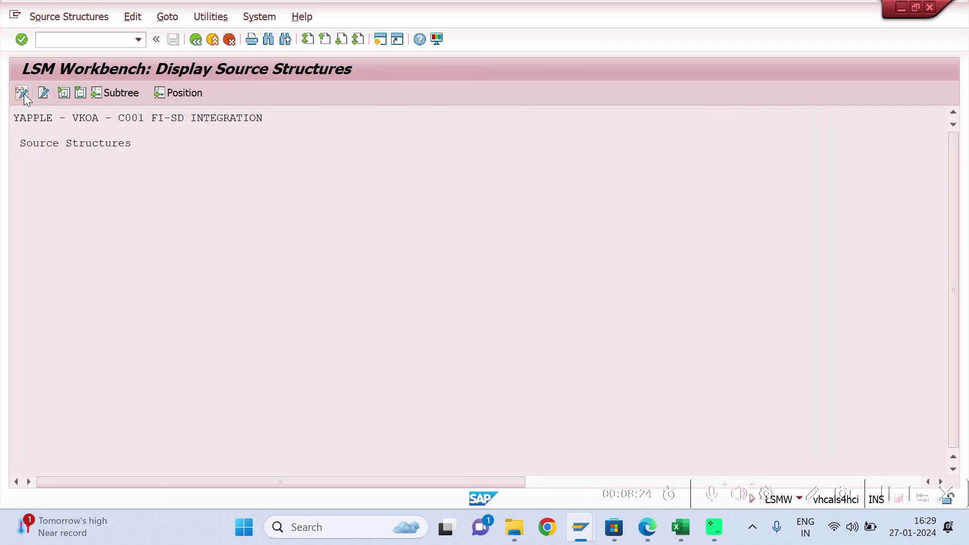
pyautogui.click(22, 93)
# - Create source structure YVKOA with description YVKOA, save it, and return to the process steps
pyautogui.click(39, 95)
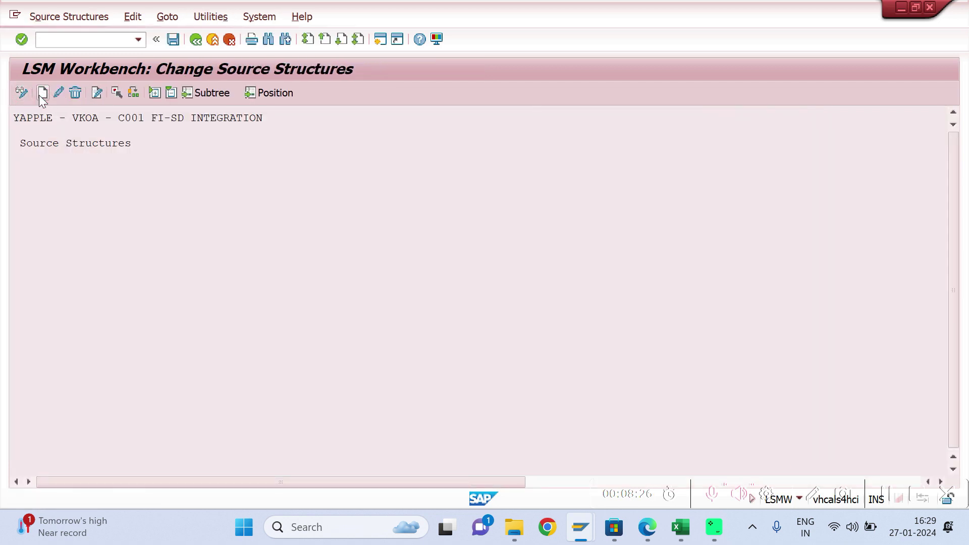
pyautogui.write('ZVKOA')
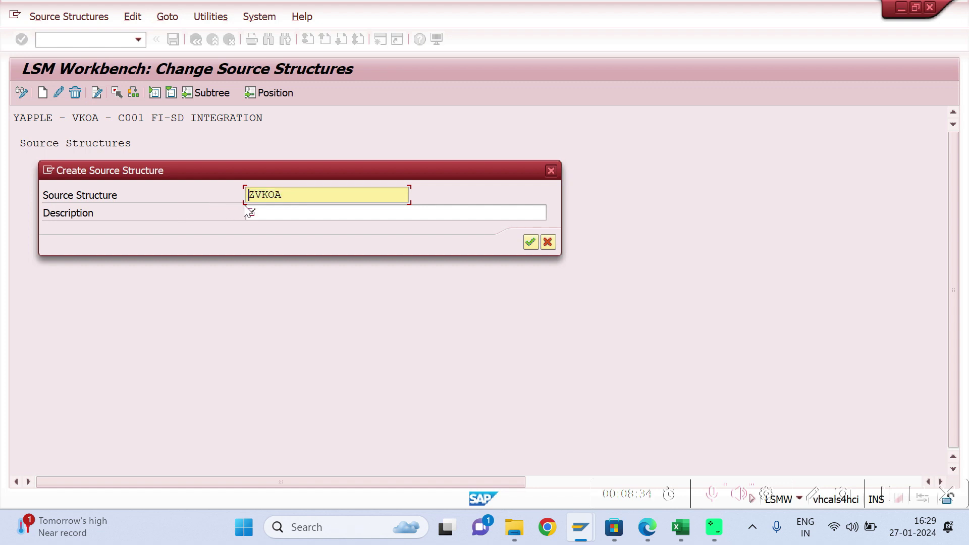
pyautogui.write('Y')
pyautogui.press('BackSpace')
pyautogui.click(300, 209)
pyautogui.write('YVKOA')
pyautogui.press('Return')
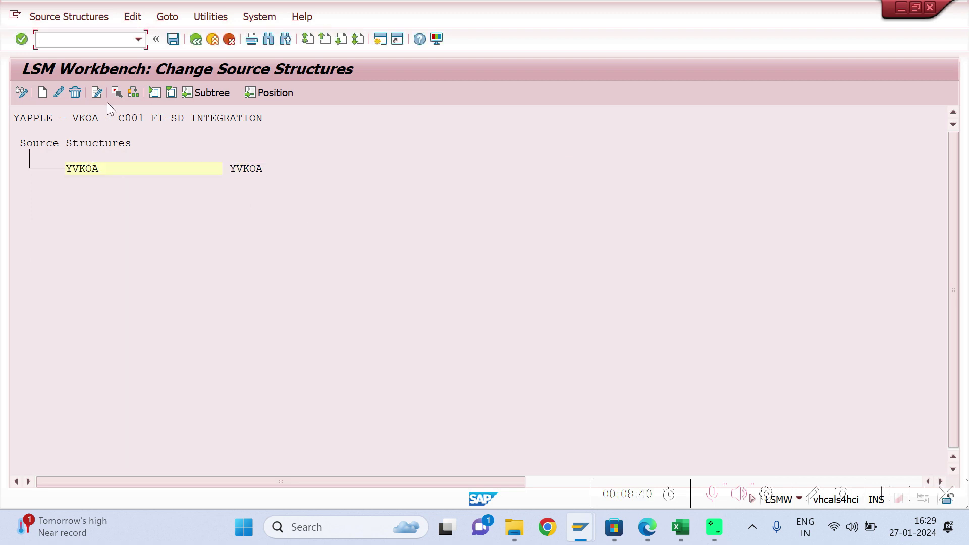
pyautogui.click(173, 39)
pyautogui.click(195, 40)
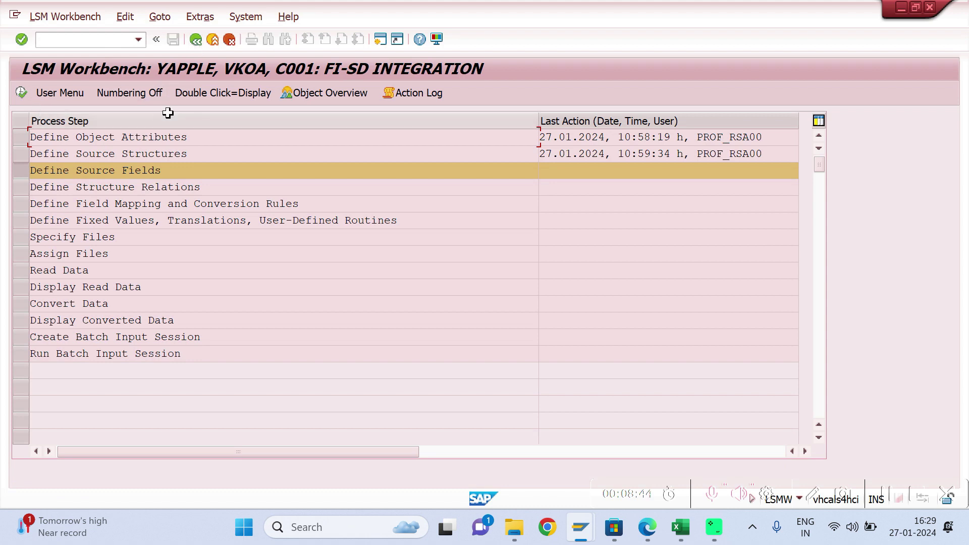
# - Open Define Source Fields in change mode and display the fields of structure YVKOA for table maintenance
pyautogui.click(21, 92)
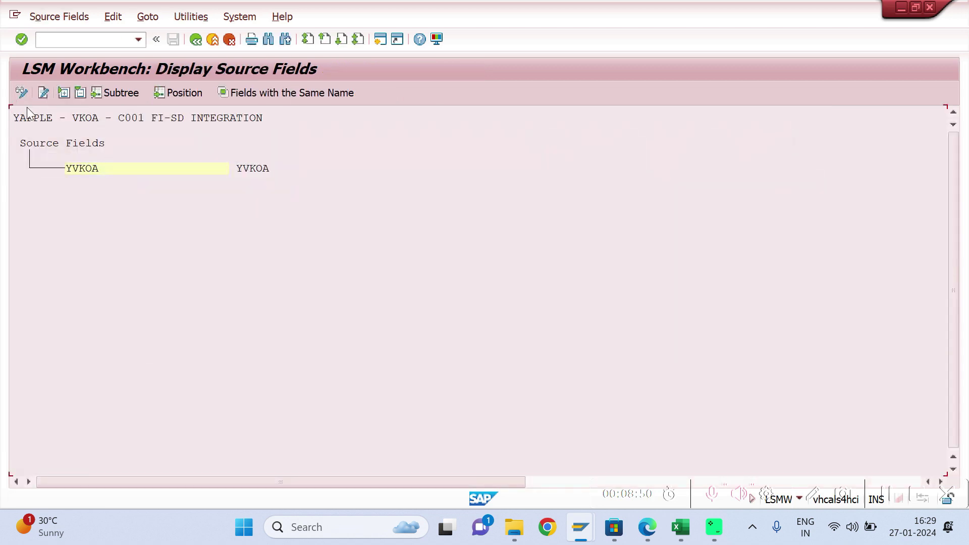
pyautogui.click(22, 93)
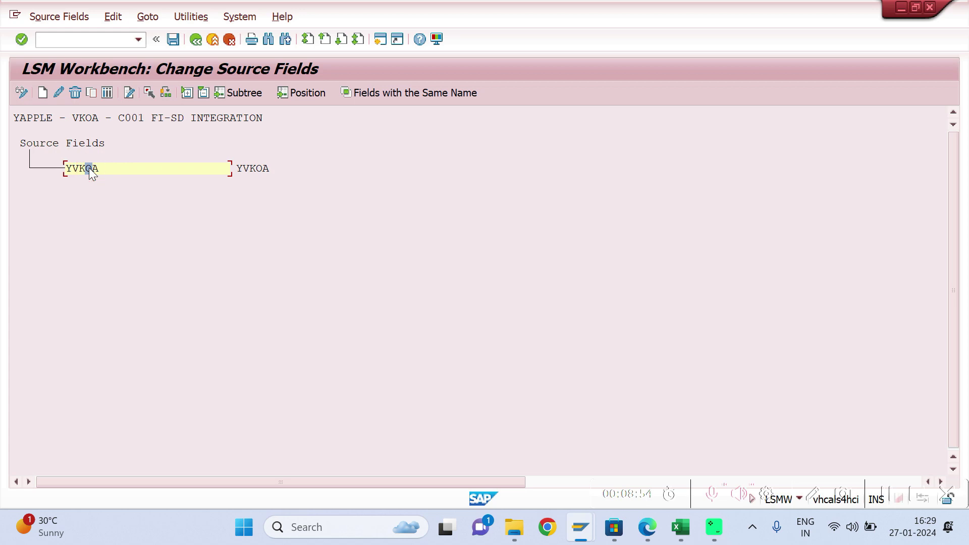
pyautogui.click(106, 92)
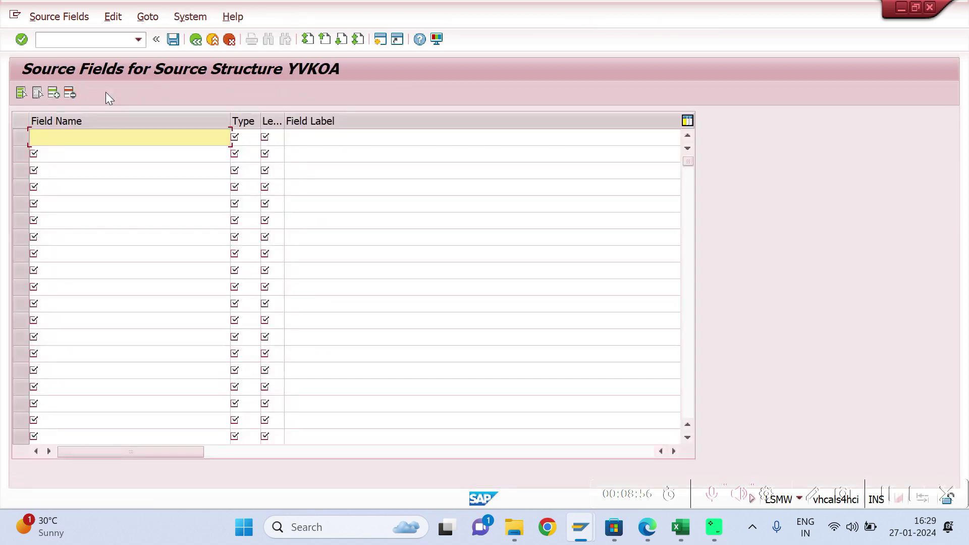
# - Copy the field names KAPPL through TRKORR from B13:B21 in Excel into the Field Name column of structure YVKOA
pyautogui.hotkey('alt', 'Tab')
pyautogui.click(90, 332)
pyautogui.hotkey('ctrl', 'shift', 'Down')
pyautogui.hotkey('ctrl', 'c')
pyautogui.hotkey('alt', 'Tab')
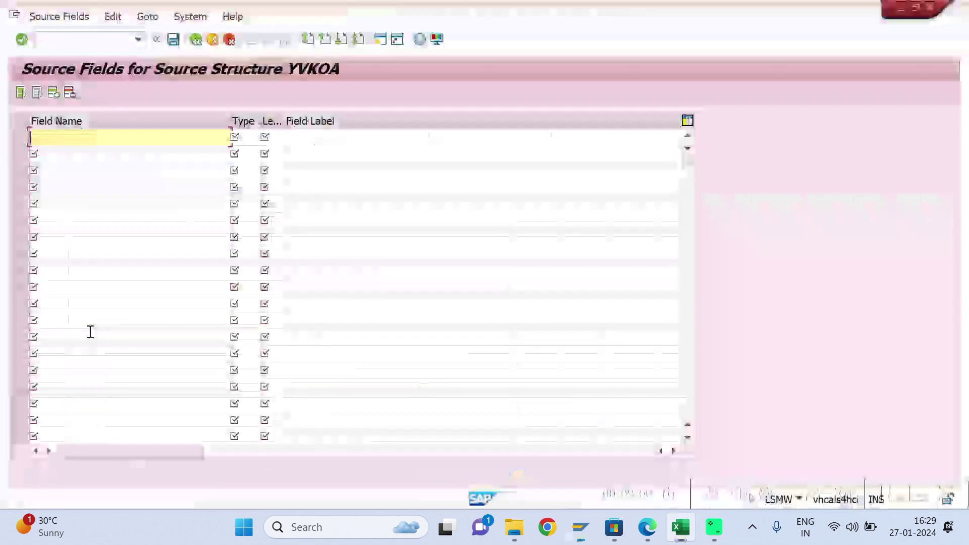
pyautogui.hotkey('ctrl', 'v')
# - Copy the field types from D13:D21 in Excel into the Type column of the YVKOA source fields
pyautogui.hotkey('alt', 'Tab')
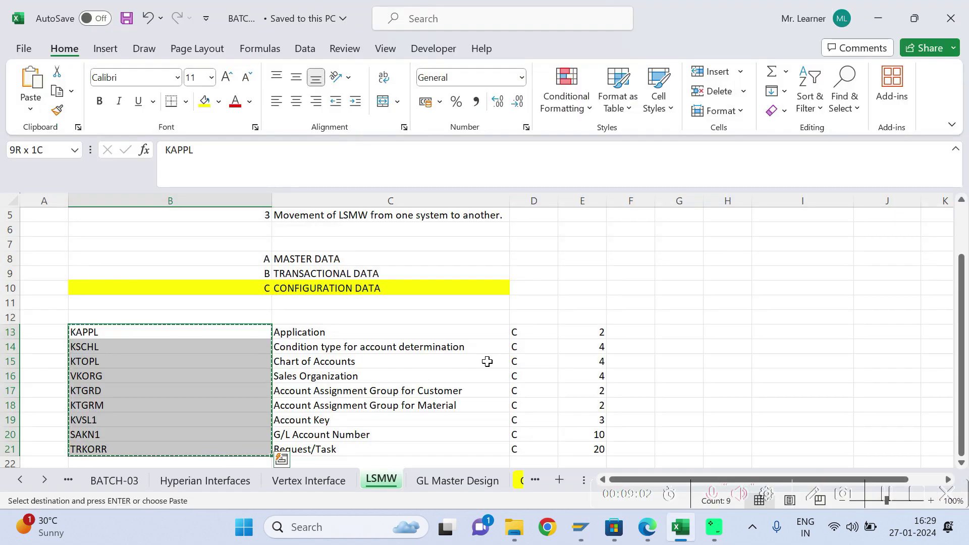
pyautogui.click(536, 339)
pyautogui.hotkey('ctrl', 'shift', 'Down')
pyautogui.hotkey('ctrl', 'c')
pyautogui.hotkey('alt', 'Tab')
pyautogui.click(244, 136)
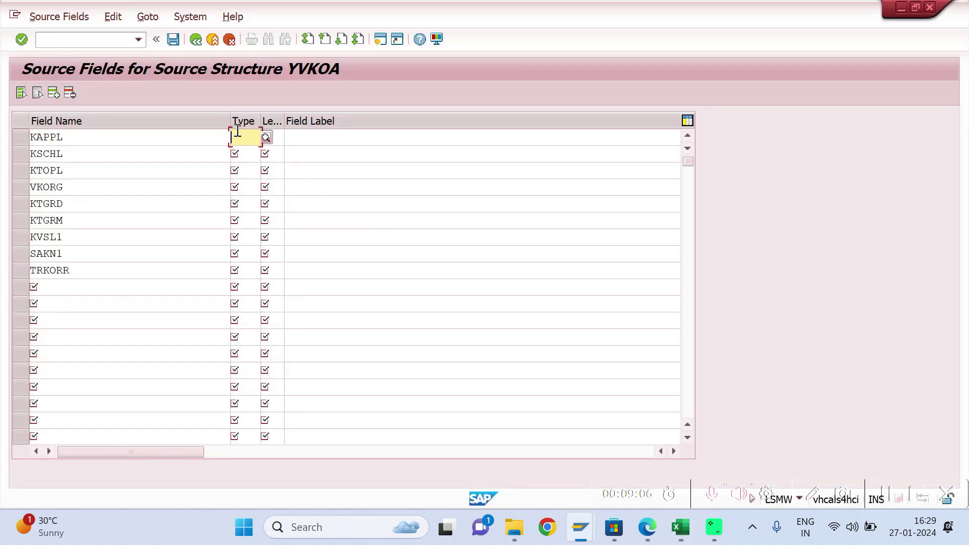
pyautogui.hotkey('ctrl', 'v')
# - Copy the field lengths from E13:E21 in Excel into the length column of the YVKOA source fields and confirm the entries
pyautogui.hotkey('alt', 'Tab')
pyautogui.click(601, 330)
pyautogui.hotkey('ctrl', 'shift', 'Down')
pyautogui.hotkey('ctrl', 'c')
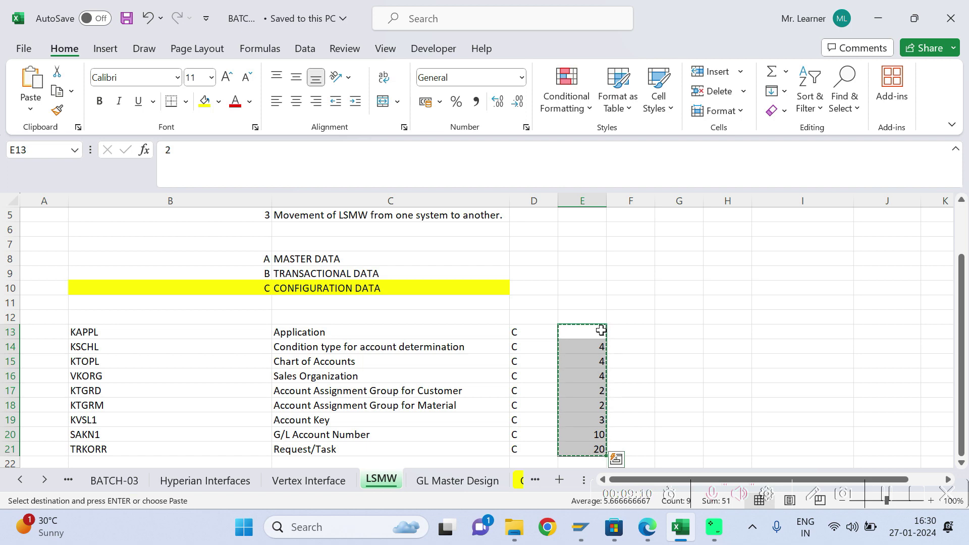
pyautogui.hotkey('alt', 'Tab')
pyautogui.hotkey('ctrl', 'v')
pyautogui.press('Return')
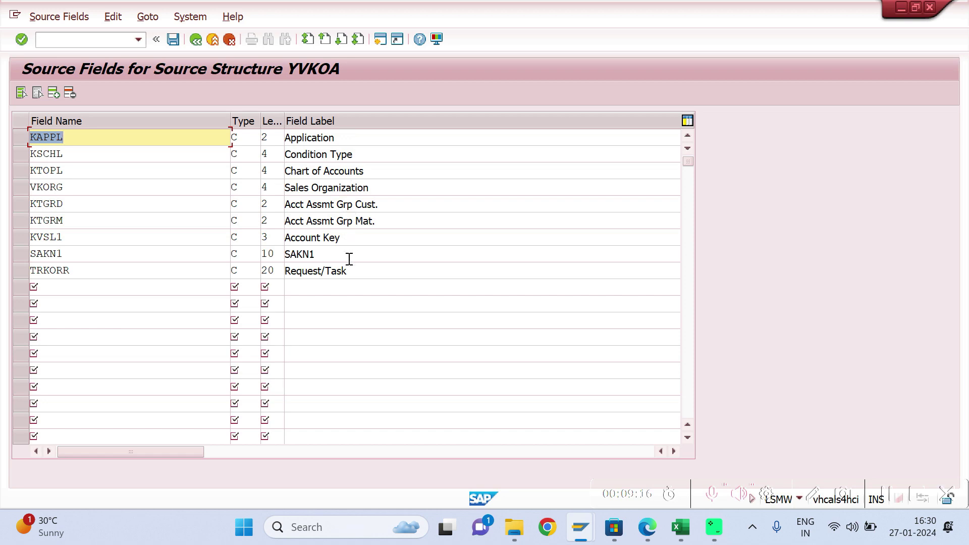
# - Compare the source fields with the Excel list, save them, and return to the process steps
pyautogui.hotkey('alt', 'Tab')
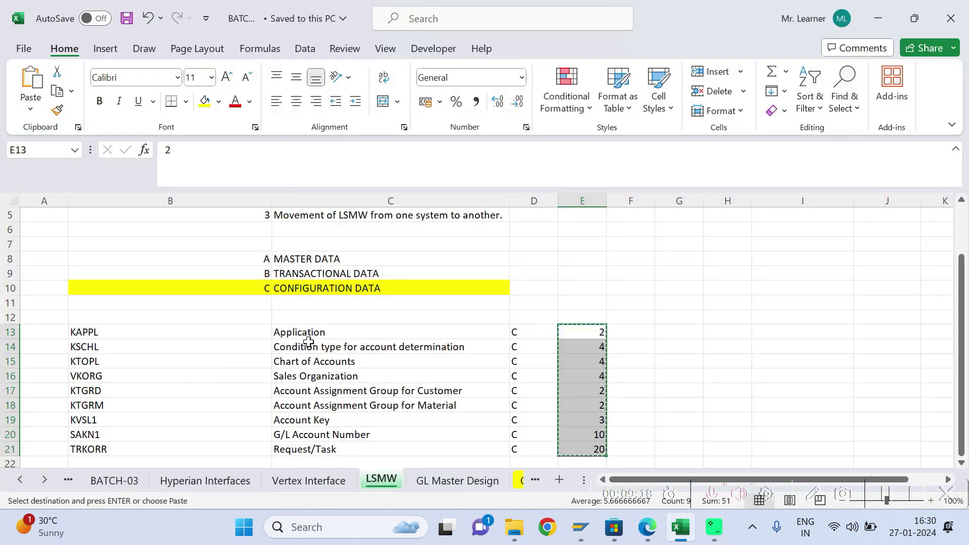
pyautogui.hotkey('alt', 'Tab')
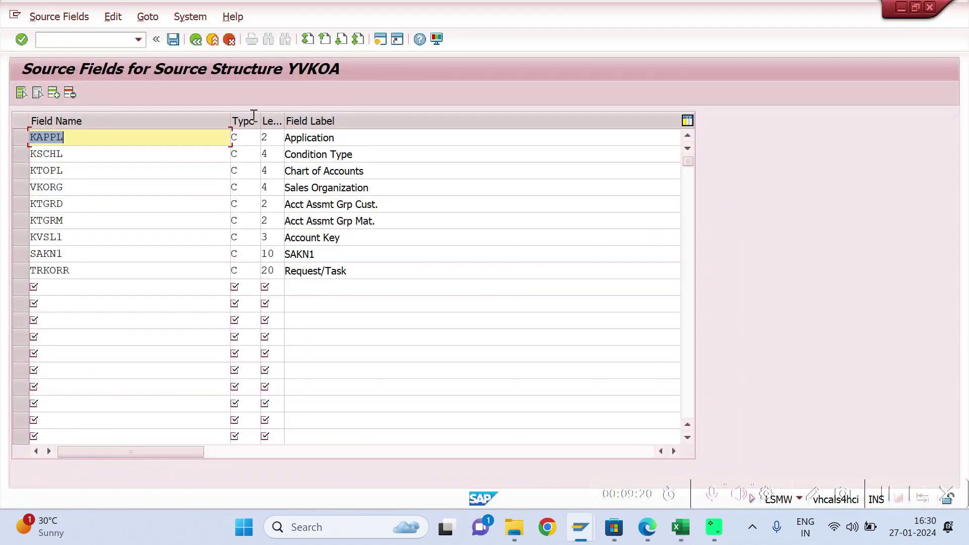
pyautogui.click(196, 40)
pyautogui.click(174, 39)
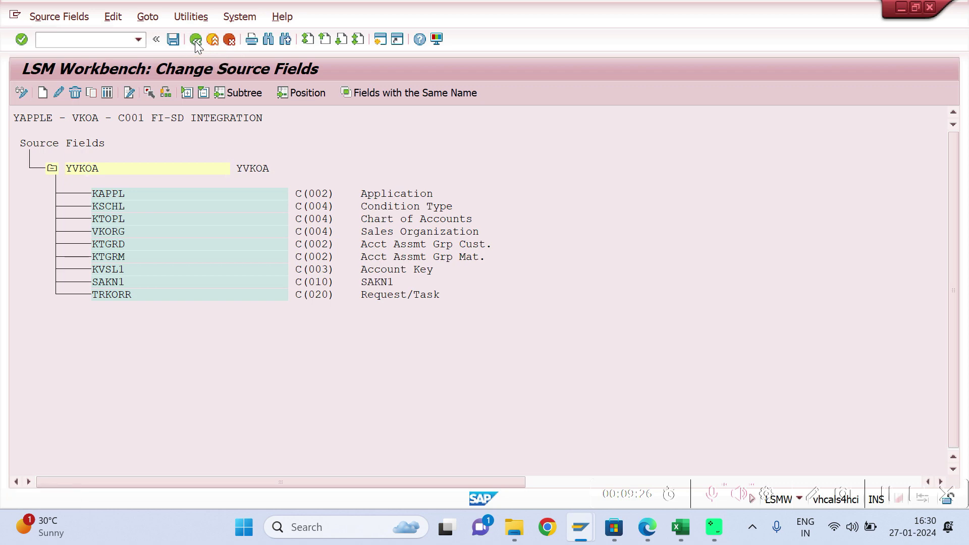
pyautogui.click(196, 40)
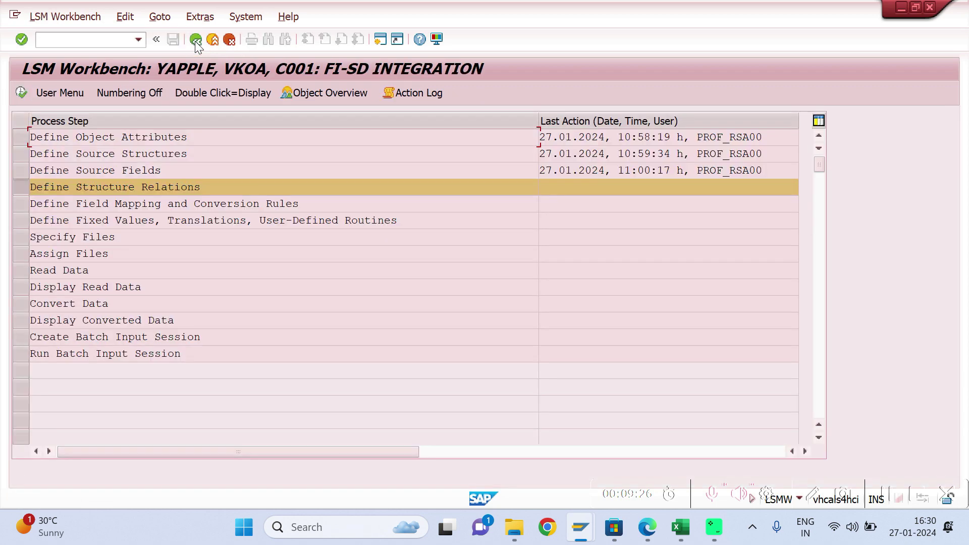
# - Open Define Structure Relations in change mode, save the relation of ZVKOA to YVKOA, and return to the process steps
pyautogui.click(23, 92)
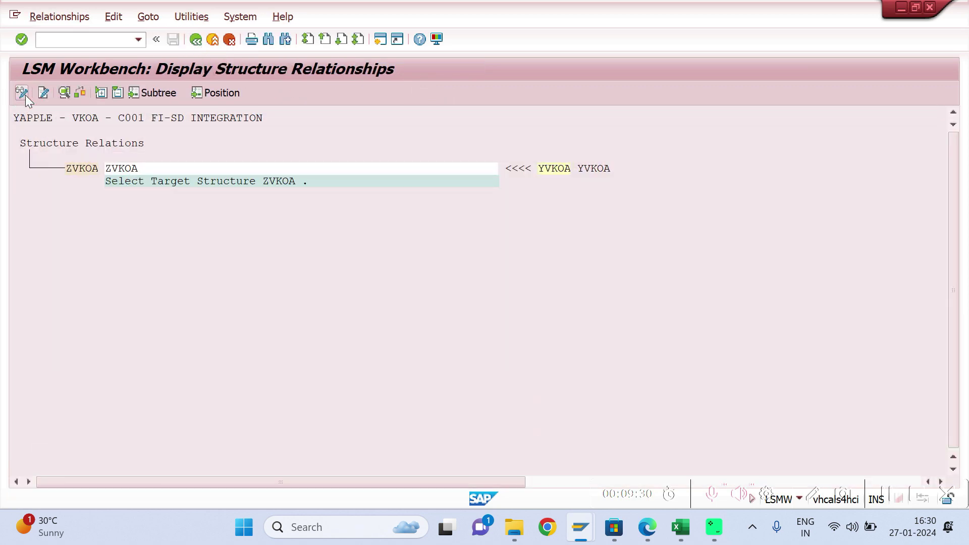
pyautogui.click(26, 95)
pyautogui.click(174, 41)
pyautogui.click(194, 40)
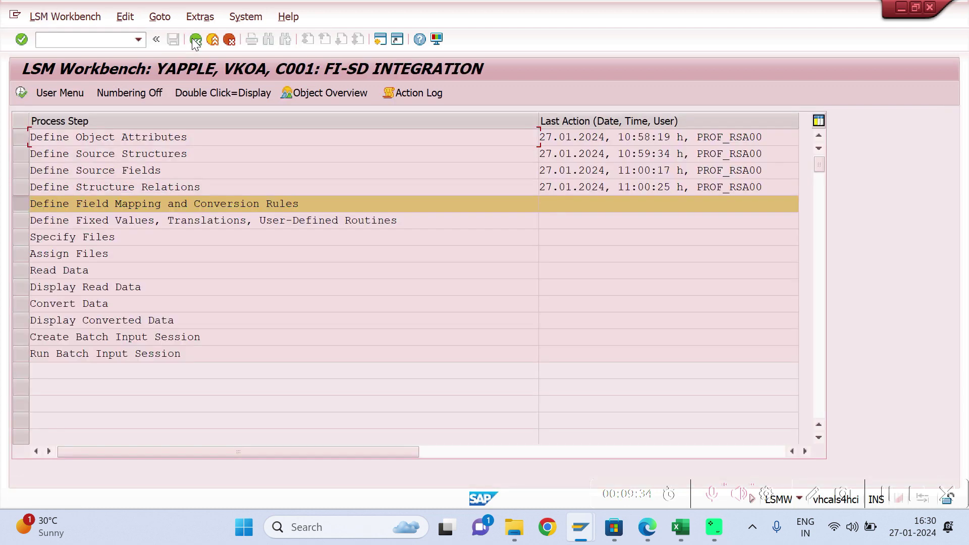
# - Open the field mapping and conversion rules in change mode and run auto-field mapping for same-name fields with rule Transfer (MOVE)
pyautogui.click(22, 96)
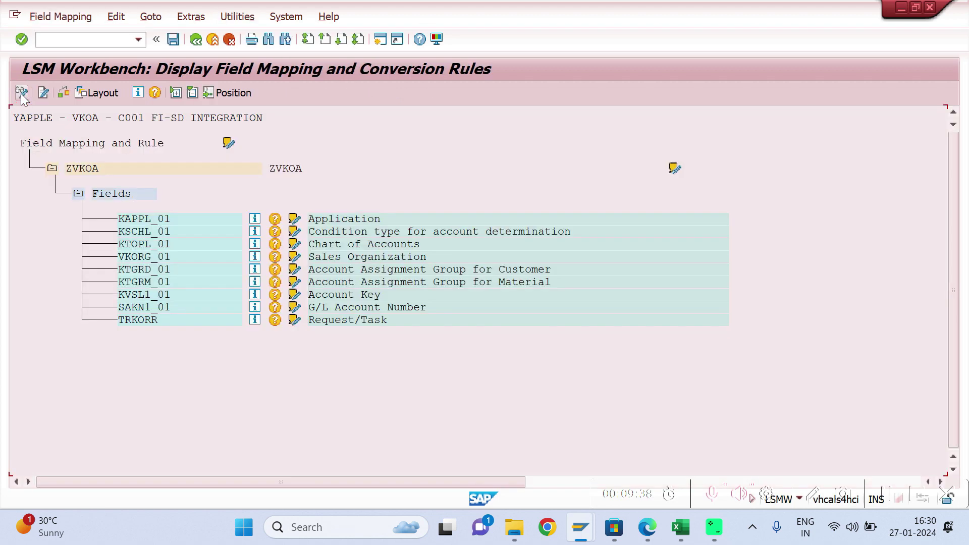
pyautogui.click(23, 93)
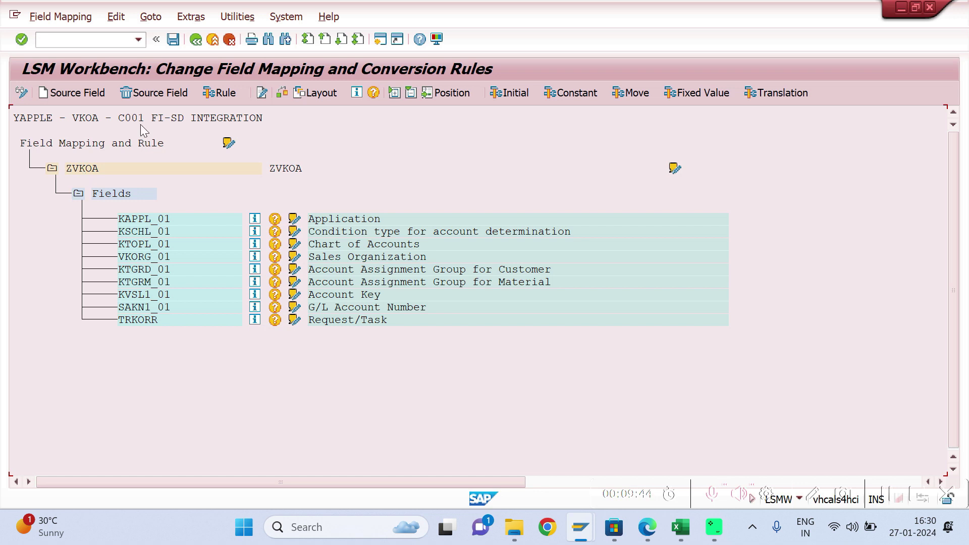
pyautogui.click(192, 17)
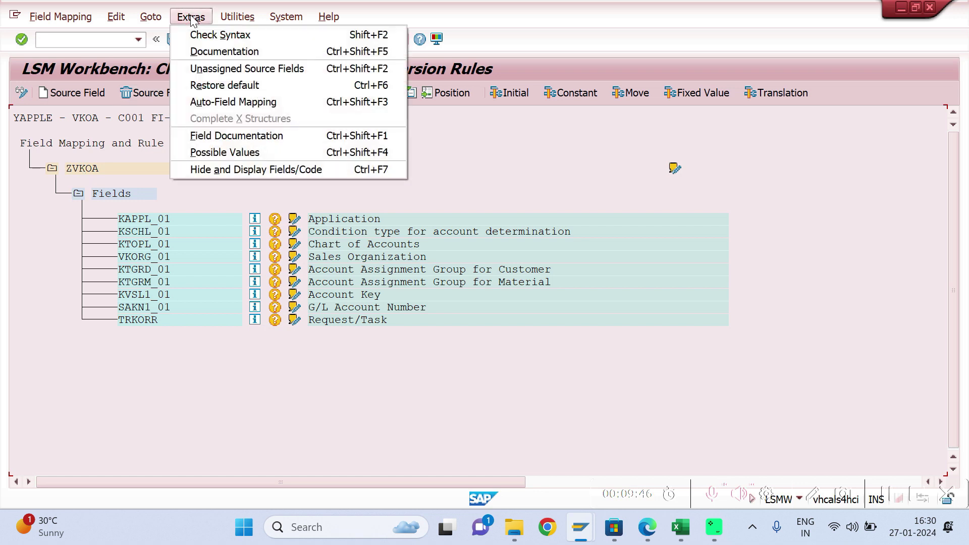
pyautogui.click(232, 102)
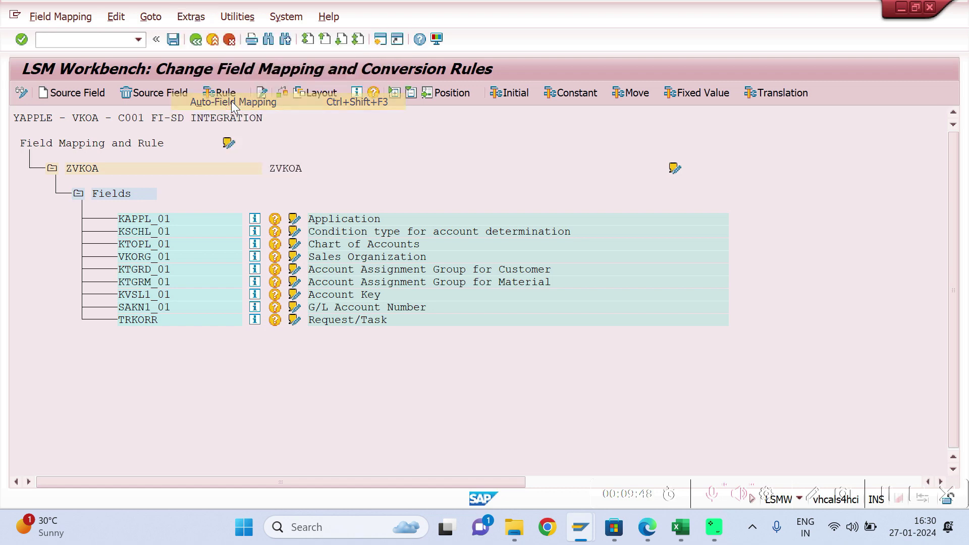
pyautogui.moveTo(263, 148); pyautogui.dragTo(478, 59)
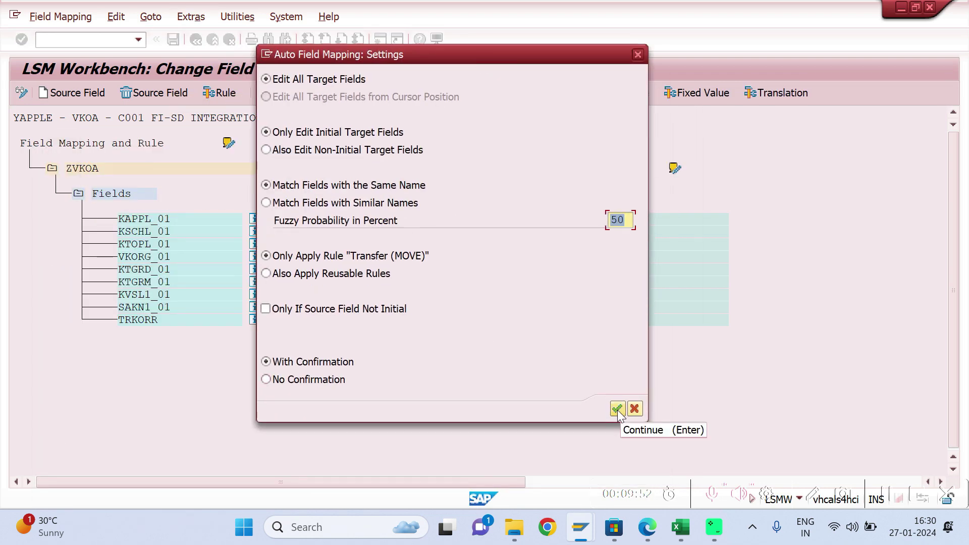
pyautogui.click(311, 368)
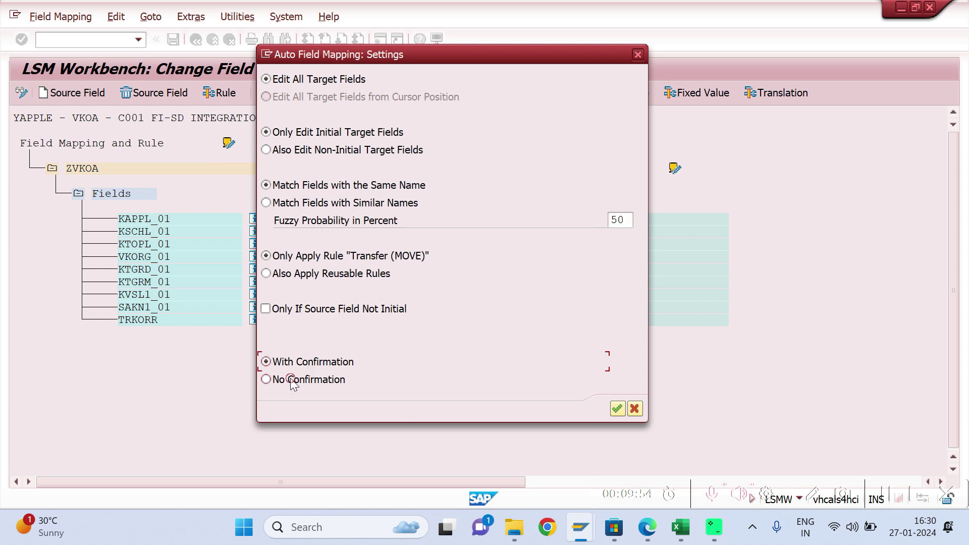
pyautogui.press('Return')
pyautogui.press('Return')
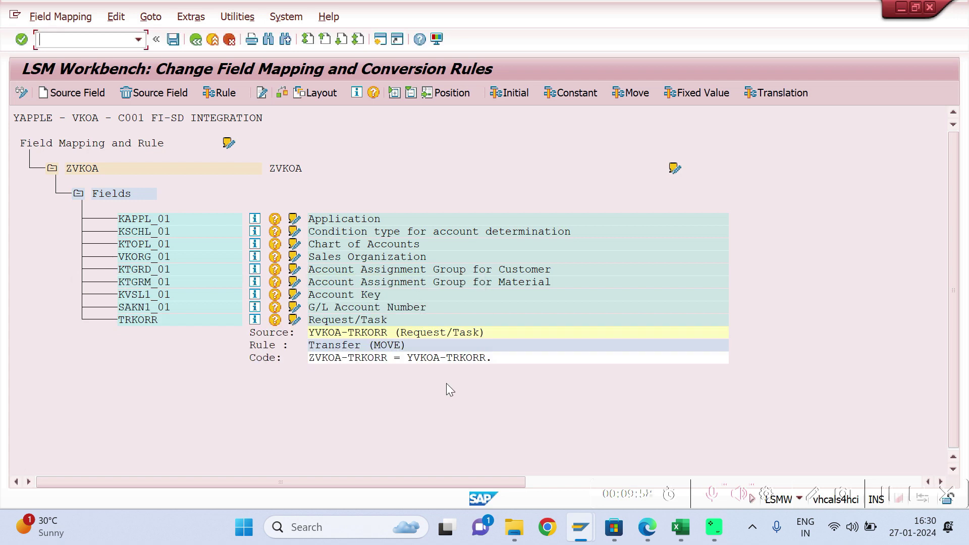
# - Assign source field KAPPL of structure YVKOA to the target field KAPPL_01
pyautogui.click(142, 222)
pyautogui.click(143, 223)
pyautogui.click(136, 222)
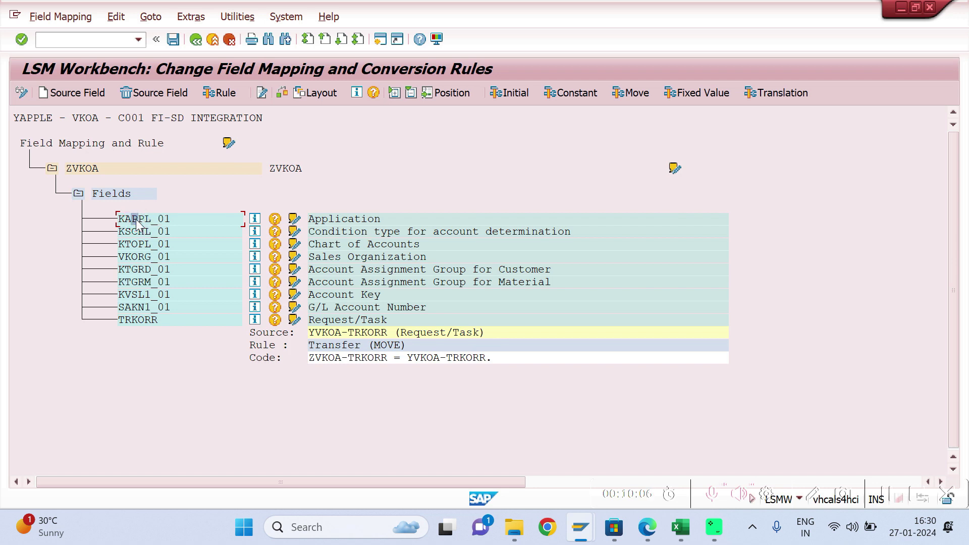
pyautogui.click(79, 93)
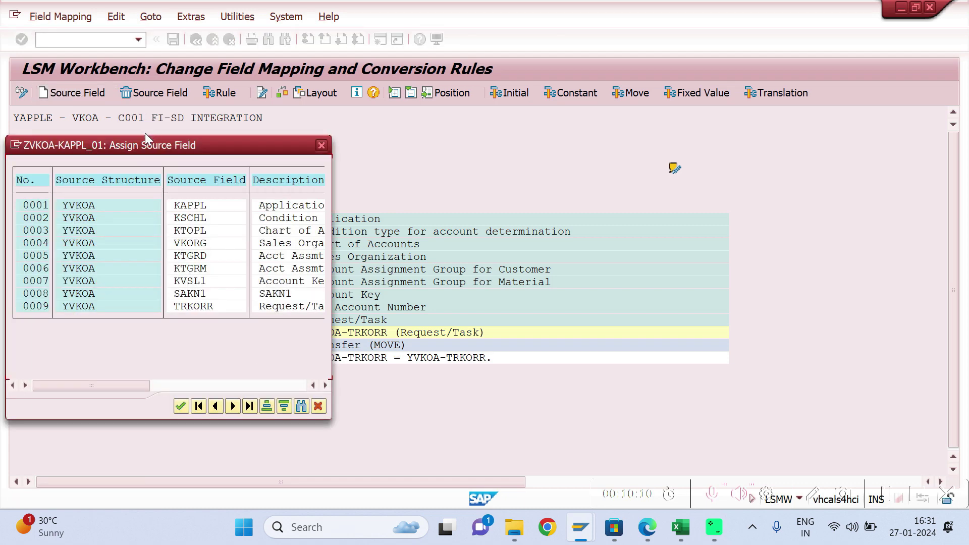
pyautogui.moveTo(137, 146); pyautogui.dragTo(635, 92)
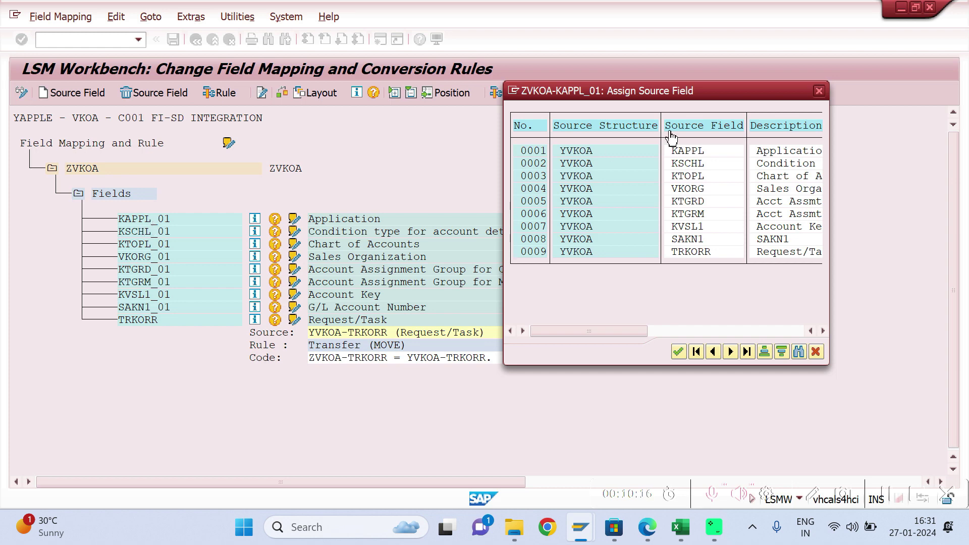
pyautogui.doubleClick(689, 156)
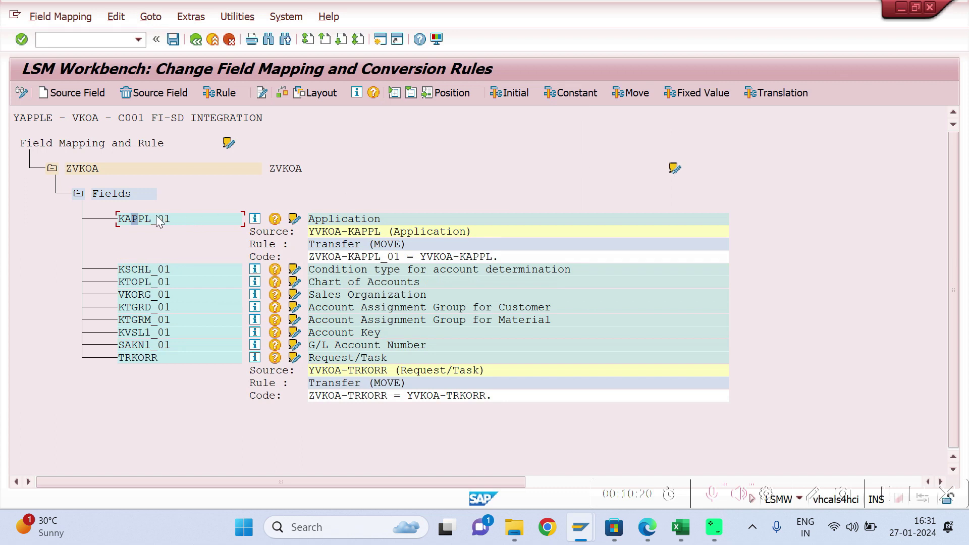
# - Set the KAPPL_01 rule to Transfer (MOVE), applied only if the source field is not initial
pyautogui.click(149, 219)
pyautogui.click(222, 92)
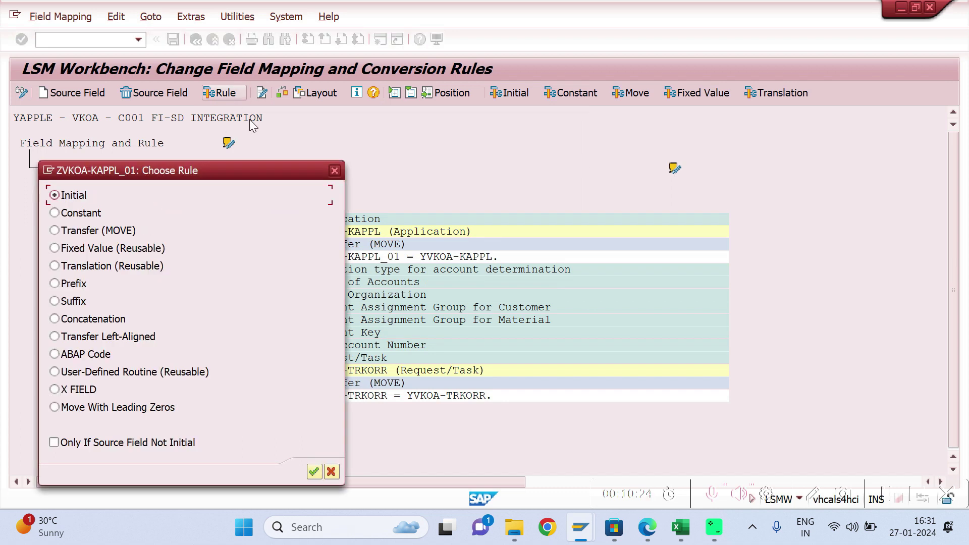
pyautogui.click(54, 231)
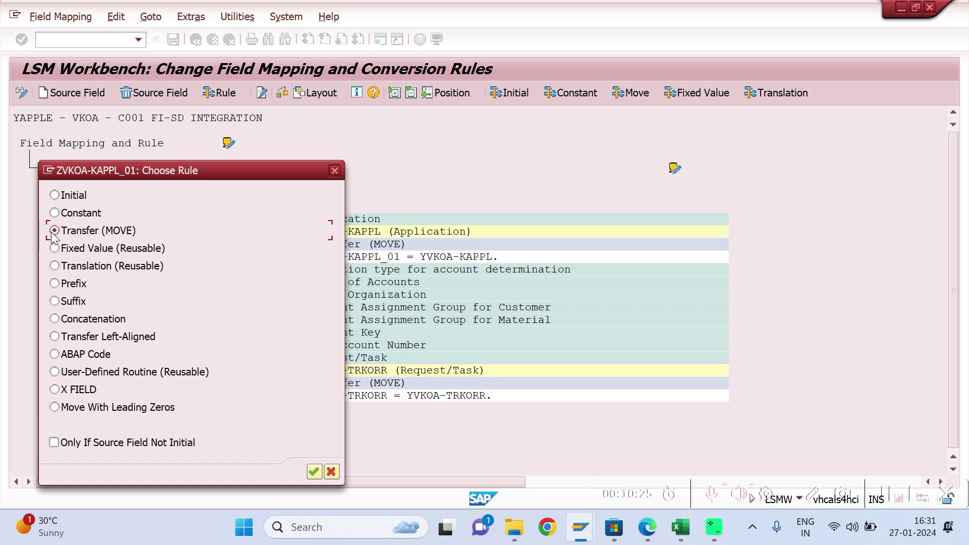
pyautogui.click(54, 444)
pyautogui.click(314, 471)
# - Assign source field KSCHL to KSCHL_01 with rule Transfer (MOVE), applied only if the source field is not initial
pyautogui.click(155, 298)
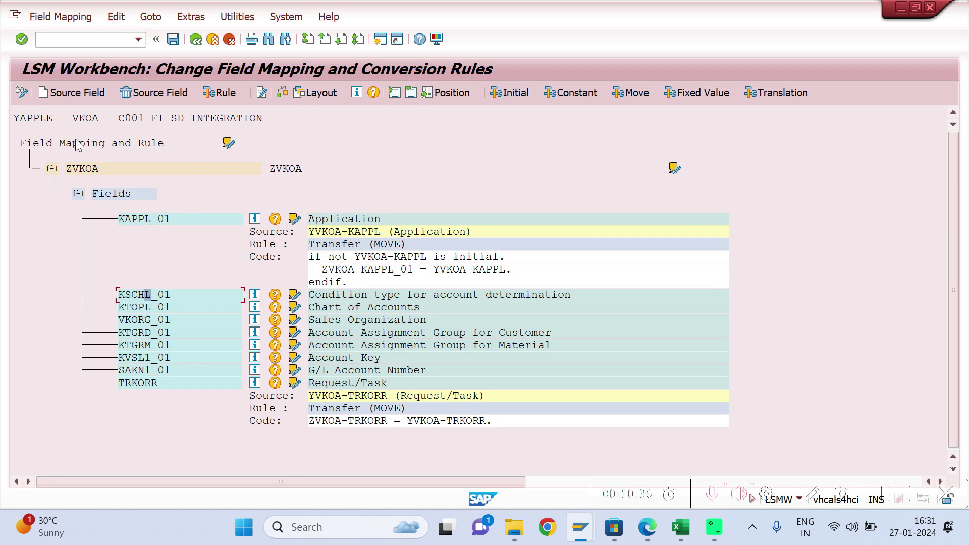
pyautogui.click(69, 96)
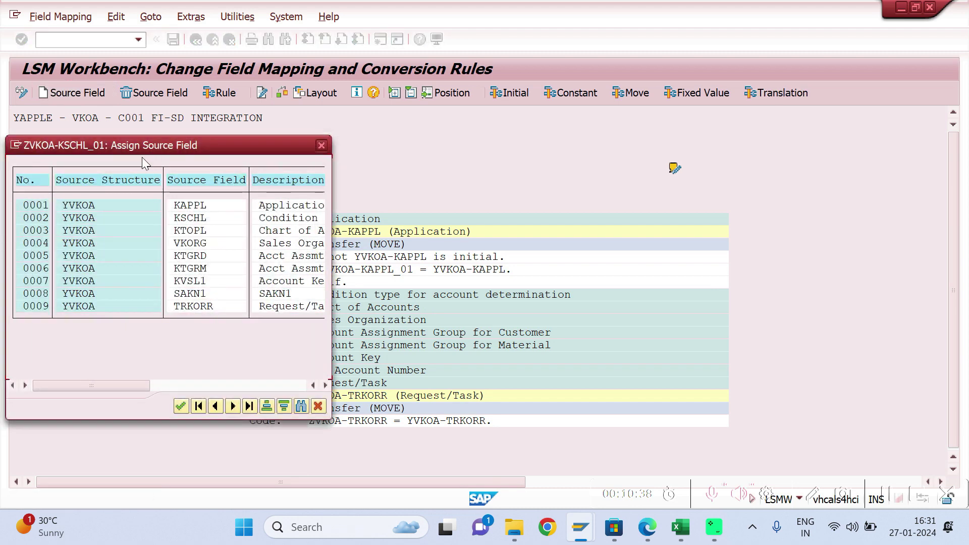
pyautogui.moveTo(129, 146); pyautogui.dragTo(611, 92)
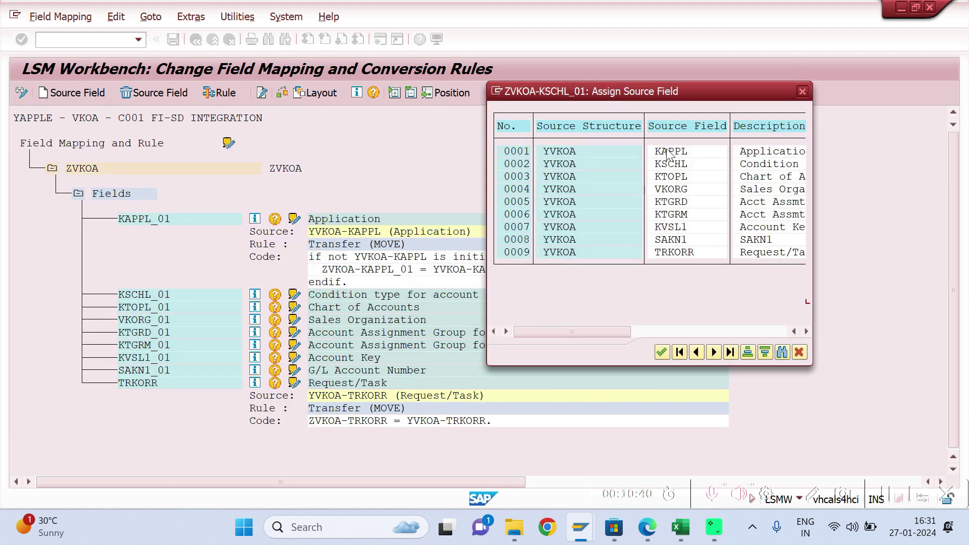
pyautogui.doubleClick(672, 165)
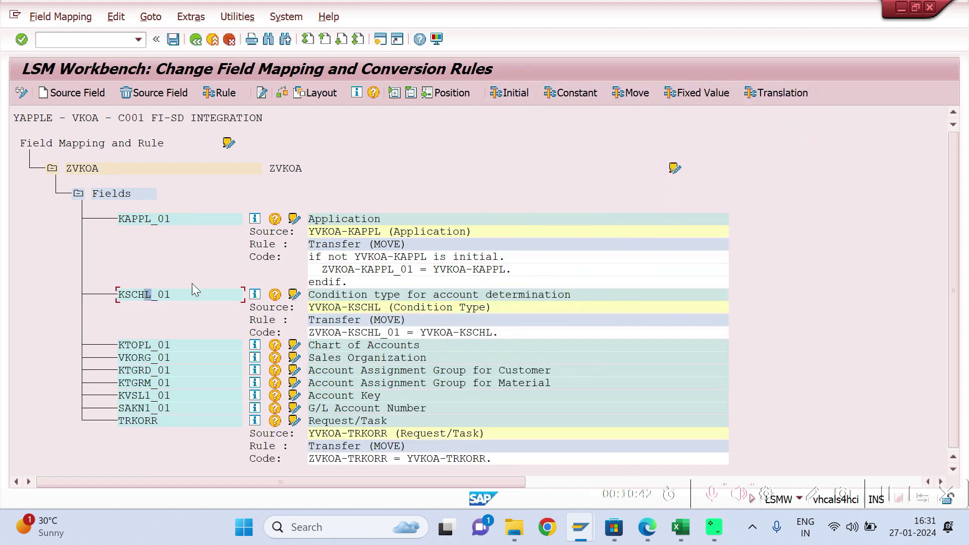
pyautogui.click(219, 94)
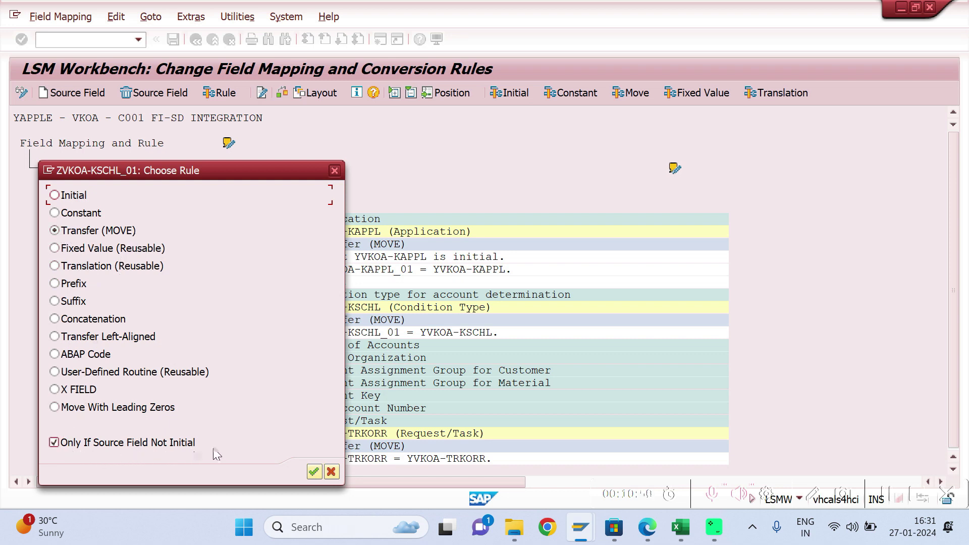
pyautogui.click(314, 472)
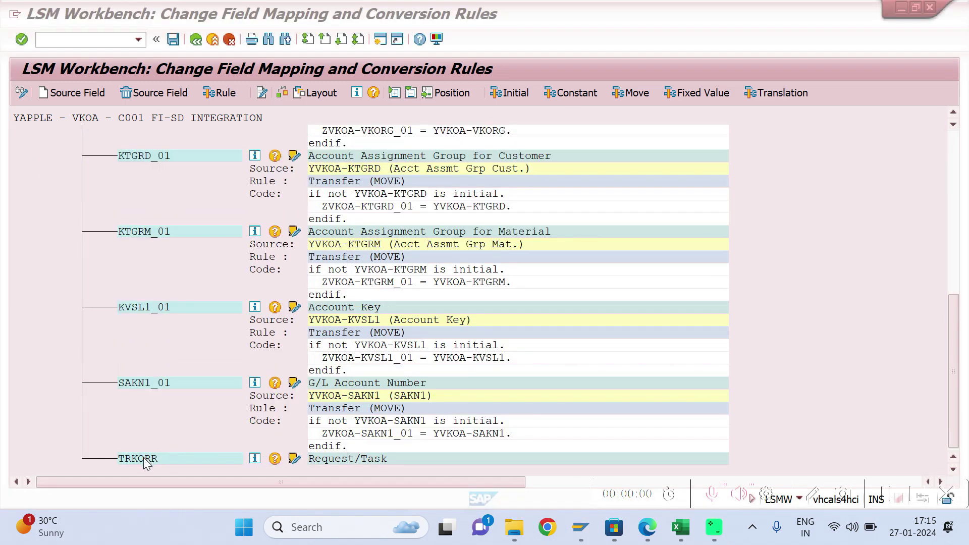
# - Assign source field TRKORR to the target field TRKORR with rule Transfer (MOVE), only if the source field is not initial
pyautogui.click(144, 457)
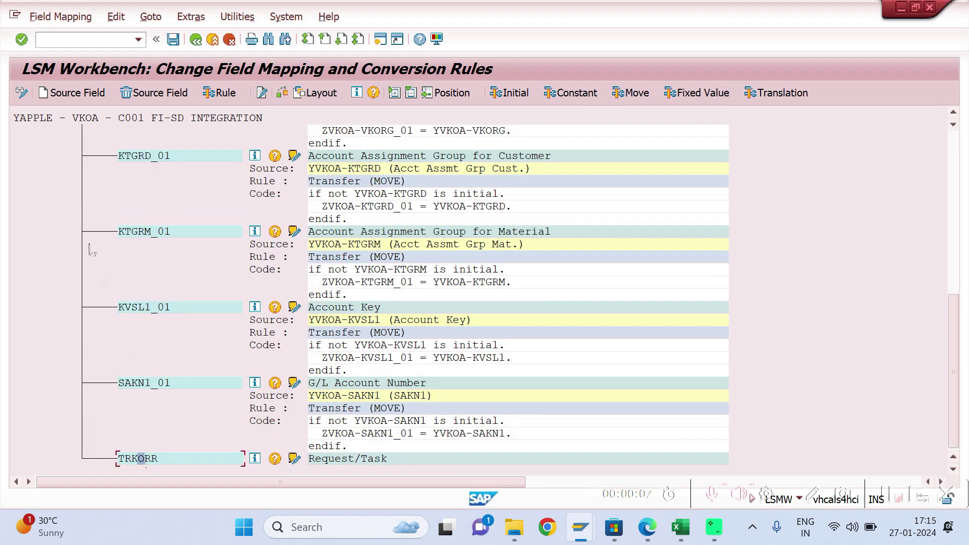
pyautogui.click(72, 93)
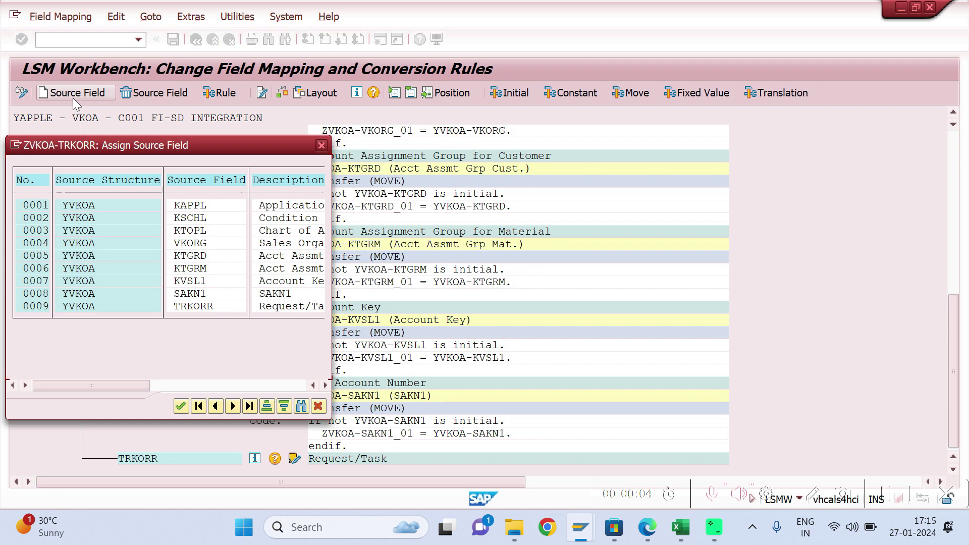
pyautogui.doubleClick(197, 307)
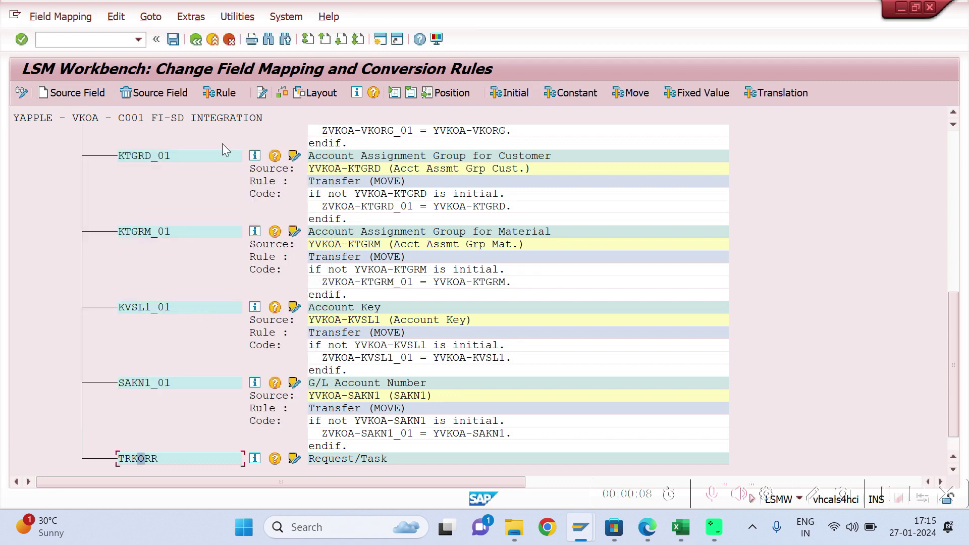
pyautogui.click(227, 92)
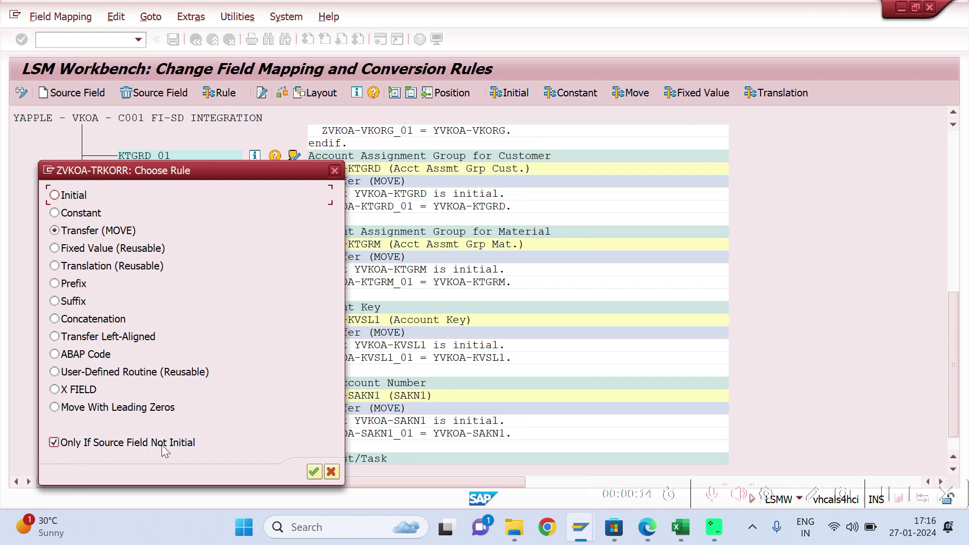
pyautogui.click(313, 472)
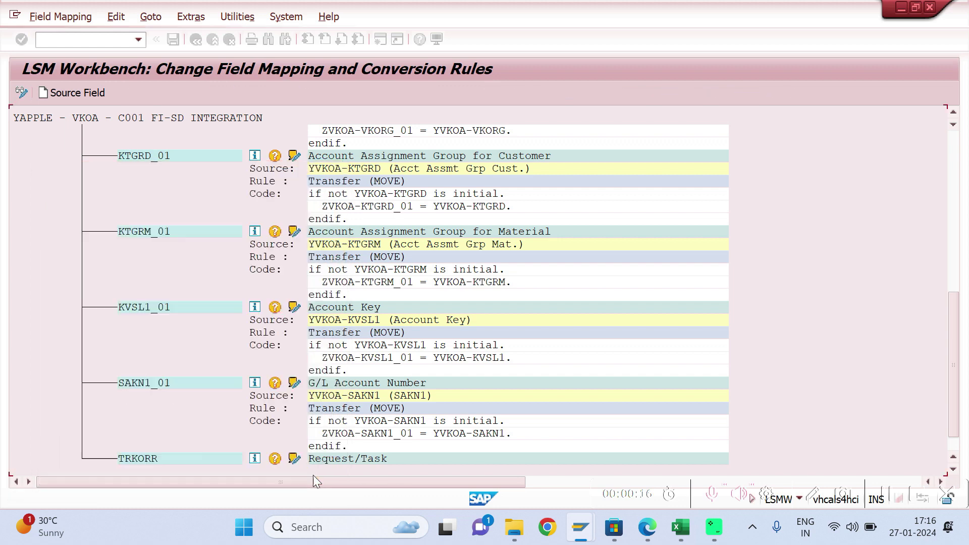
pyautogui.moveTo(949, 324); pyautogui.dragTo(952, 394)
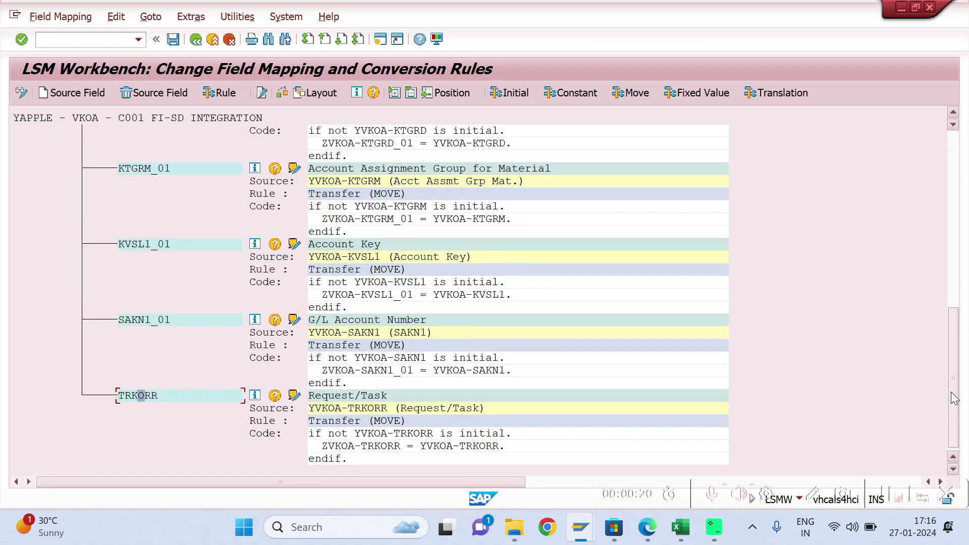
# - Save the field mapping, view the fixed values, translations and user-defined routines, and return to the process steps
pyautogui.click(173, 40)
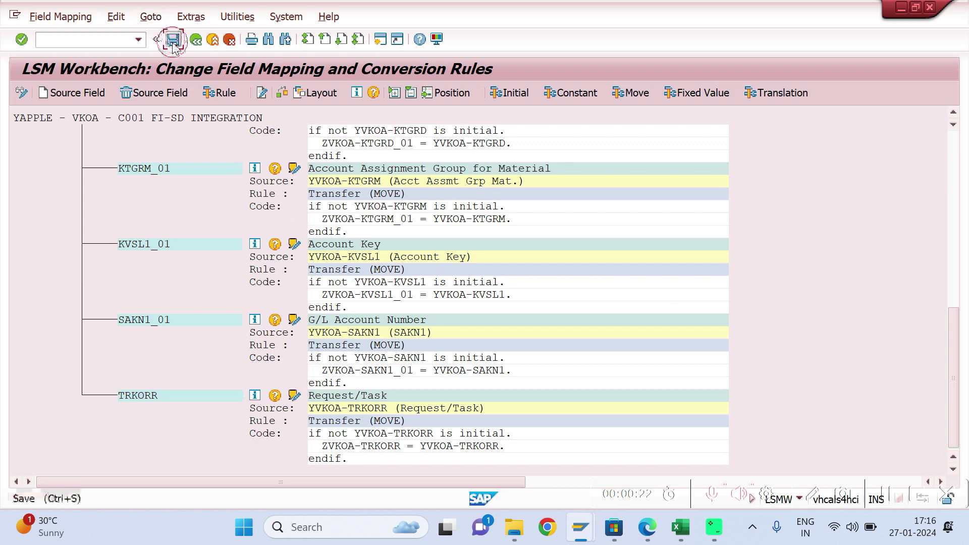
pyautogui.click(199, 41)
pyautogui.click(21, 93)
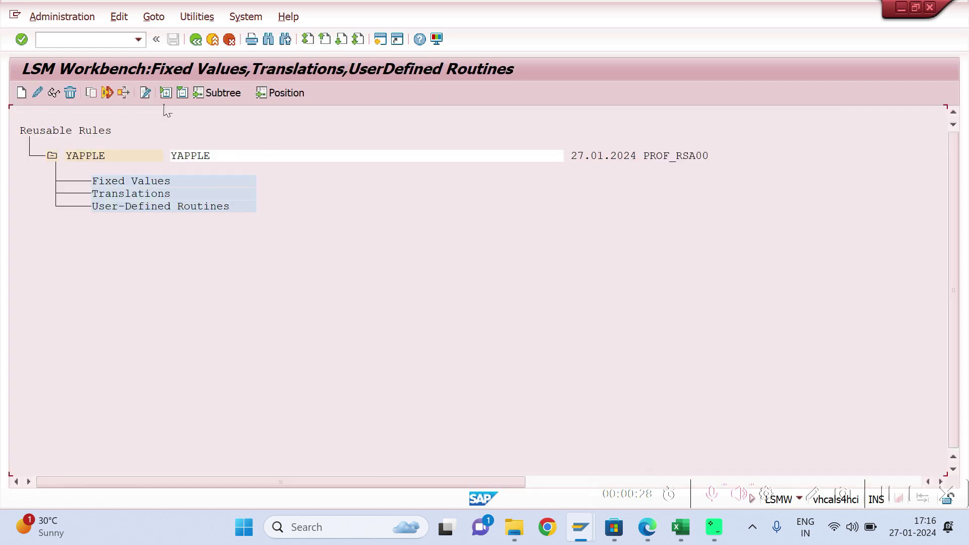
pyautogui.click(201, 42)
# - Open Specify Files in change mode and clear the file path of the TESTING legacy data file on the PC
pyautogui.click(60, 236)
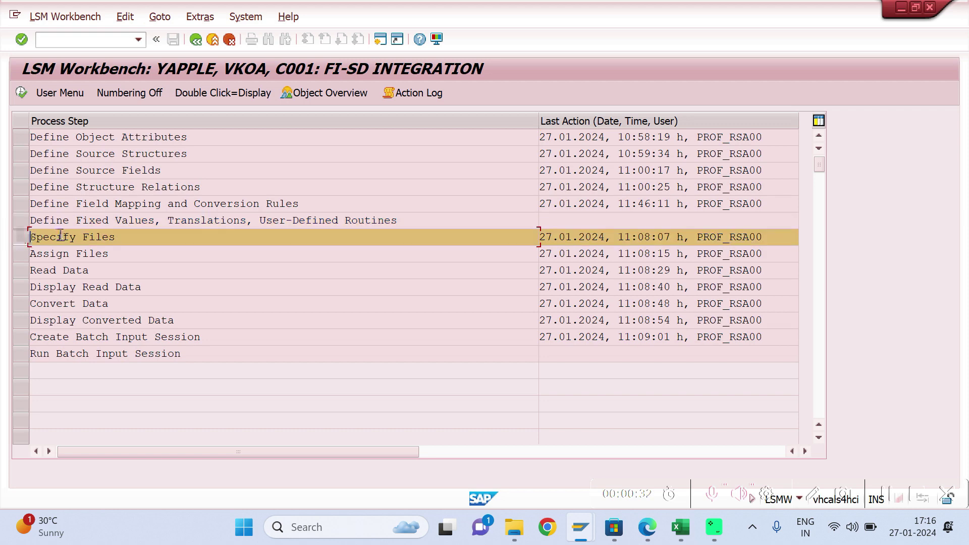
pyautogui.click(21, 93)
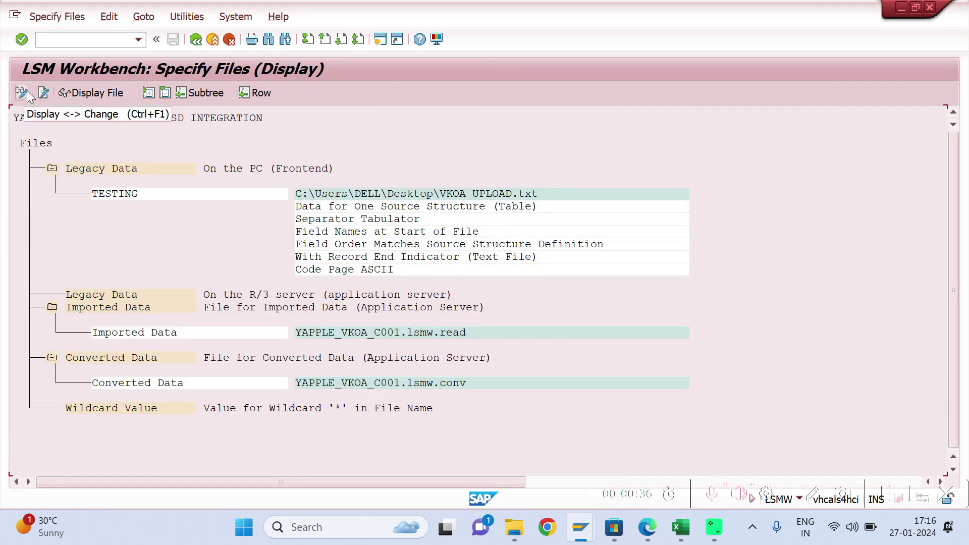
pyautogui.click(22, 94)
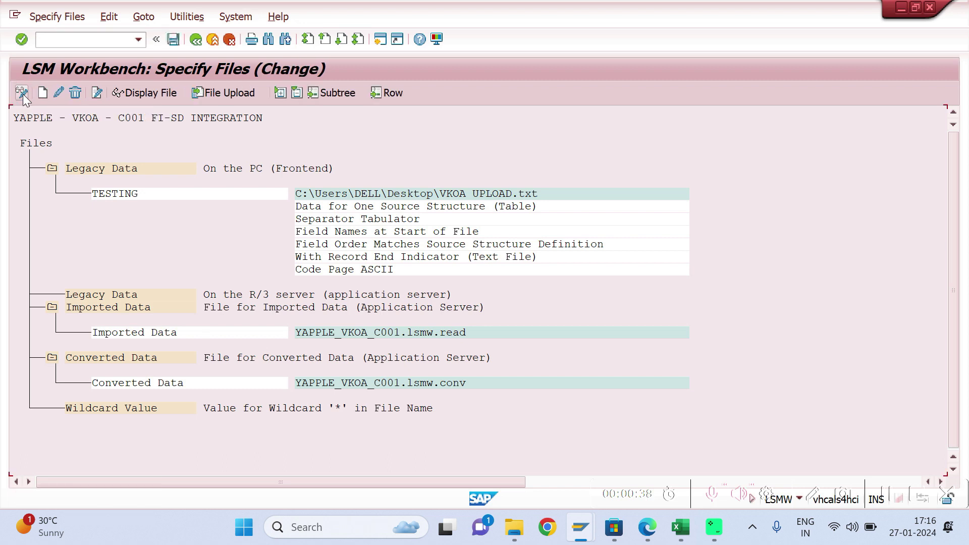
pyautogui.doubleClick(347, 195)
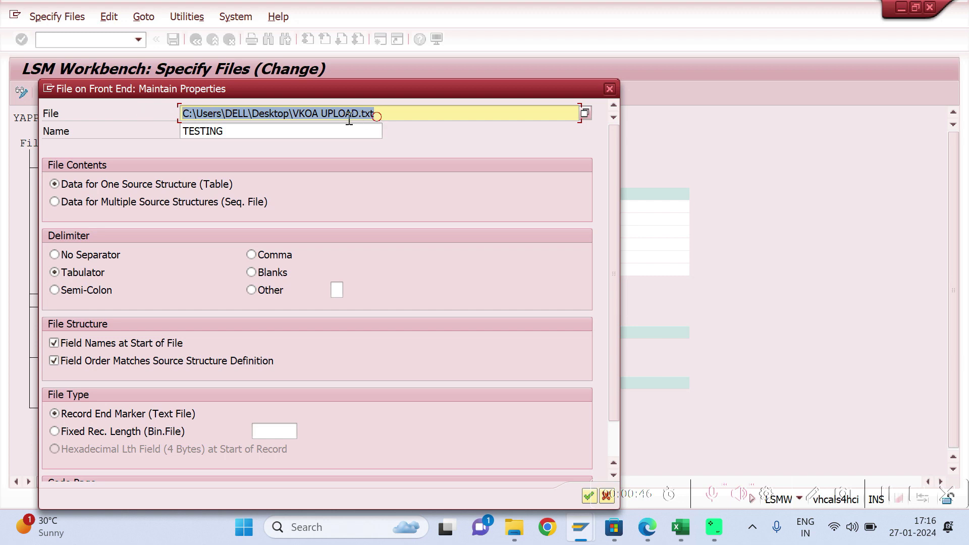
pyautogui.press('Delete')
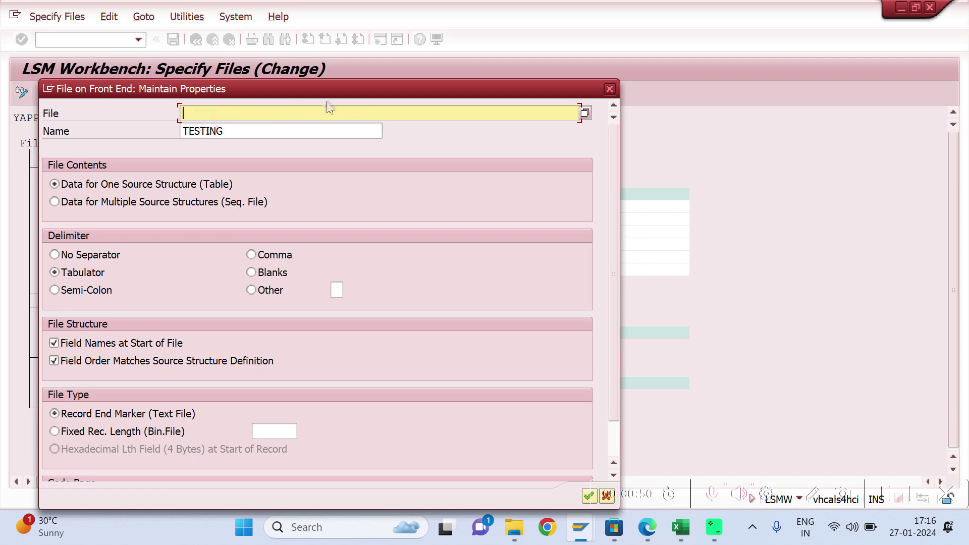
# - Open the VKOA UPLOAD text file from the desktop and switch to the LSMW sheet in Excel
pyautogui.press('super+d')
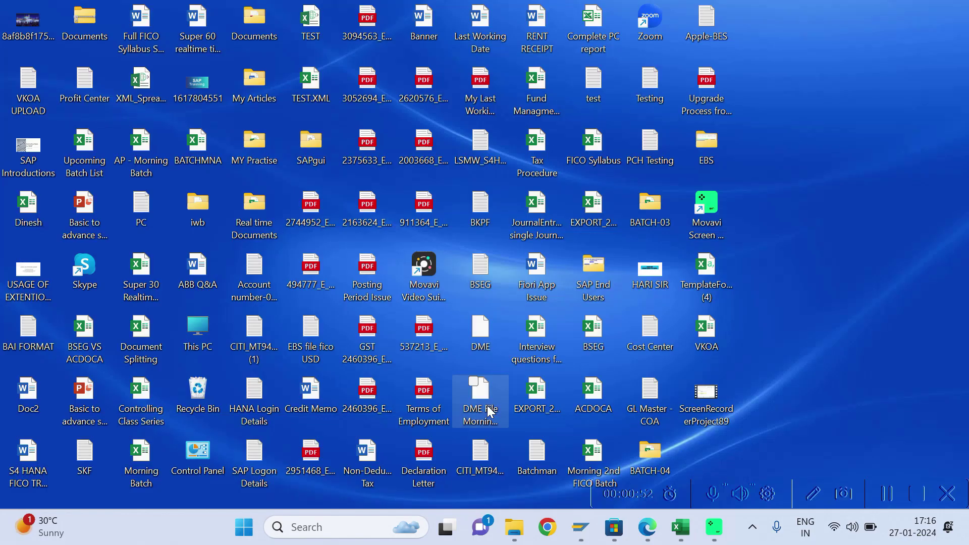
pyautogui.doubleClick(34, 90)
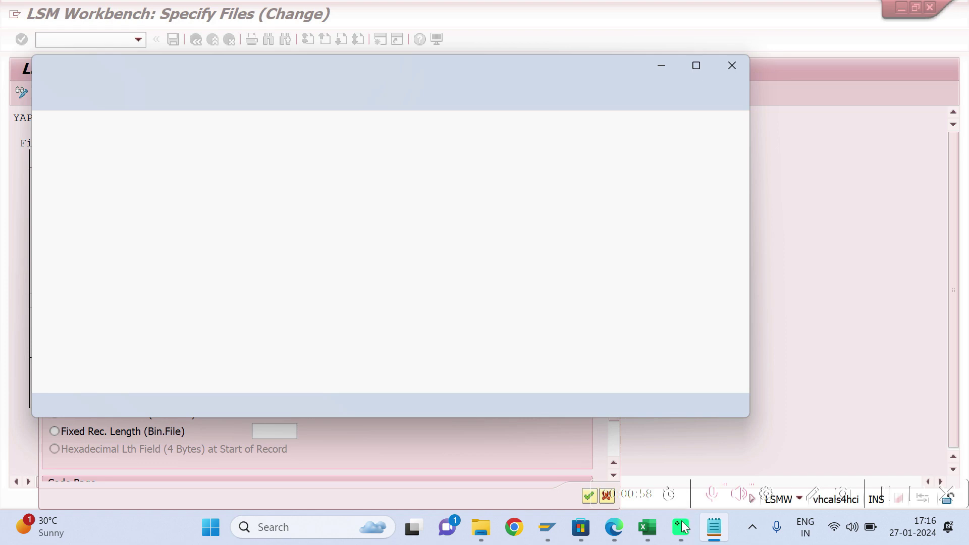
pyautogui.click(648, 528)
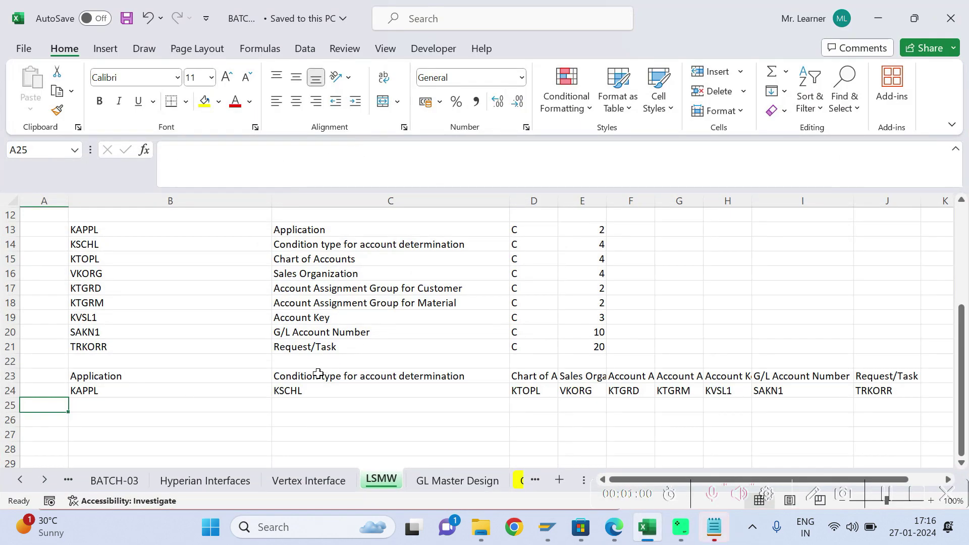
# - Compare the field names listed in B13:B21 with the upload template headings in rows 23 and 24
pyautogui.click(320, 374)
pyautogui.click(85, 228)
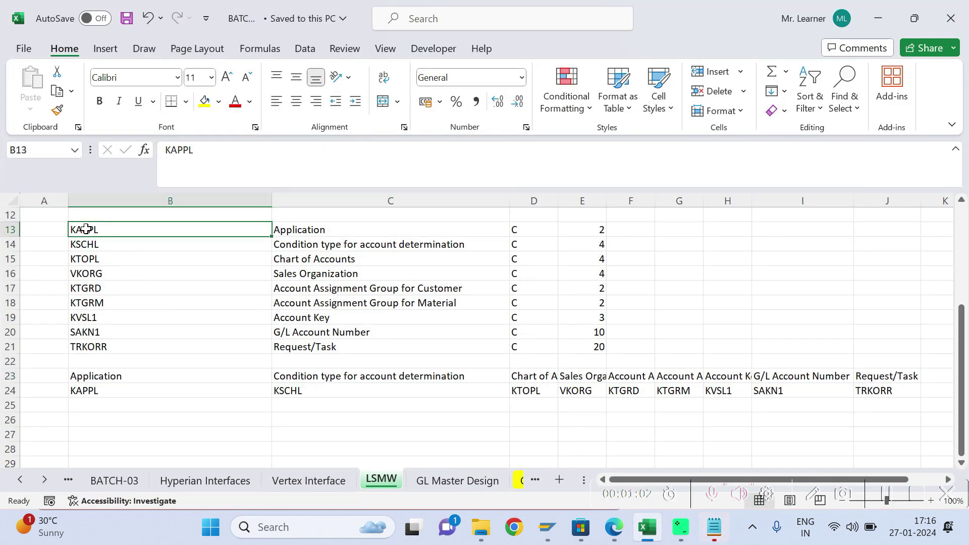
pyautogui.hotkey('shift', 'Down')
pyautogui.hotkey('shift', 'Down')
pyautogui.hotkey('shift', 'Down')
pyautogui.hotkey('shift', 'Down')
pyautogui.hotkey('shift', 'Down')
pyautogui.hotkey('shift', 'Down')
pyautogui.hotkey('shift', 'Down')
pyautogui.hotkey('shift', 'Down')
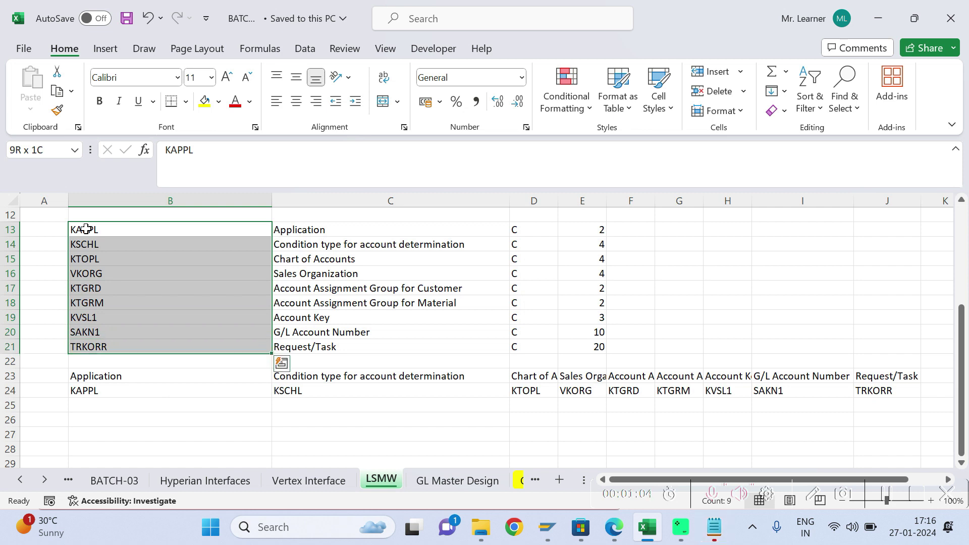
pyautogui.click(98, 390)
pyautogui.press('Right')
pyautogui.press('Right')
pyautogui.press('Right')
pyautogui.press('Right')
pyautogui.press('Right')
pyautogui.press('Right')
pyautogui.press('Right')
pyautogui.press('Right')
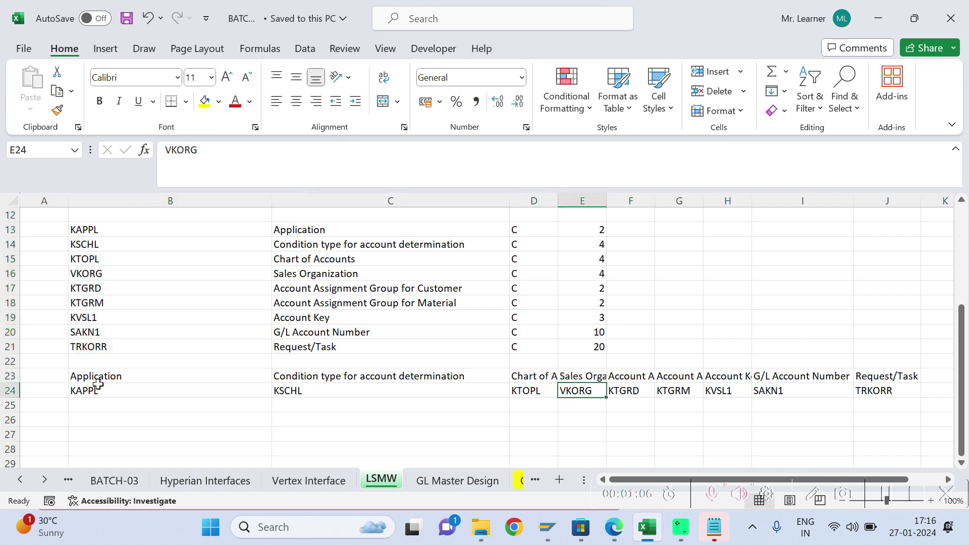
pyautogui.press('Left')
pyautogui.press('Left')
pyautogui.press('Left')
pyautogui.press('Left')
pyautogui.press('Left')
pyautogui.press('Left')
pyautogui.press('Left')
pyautogui.press('Left')
pyautogui.press('Left')
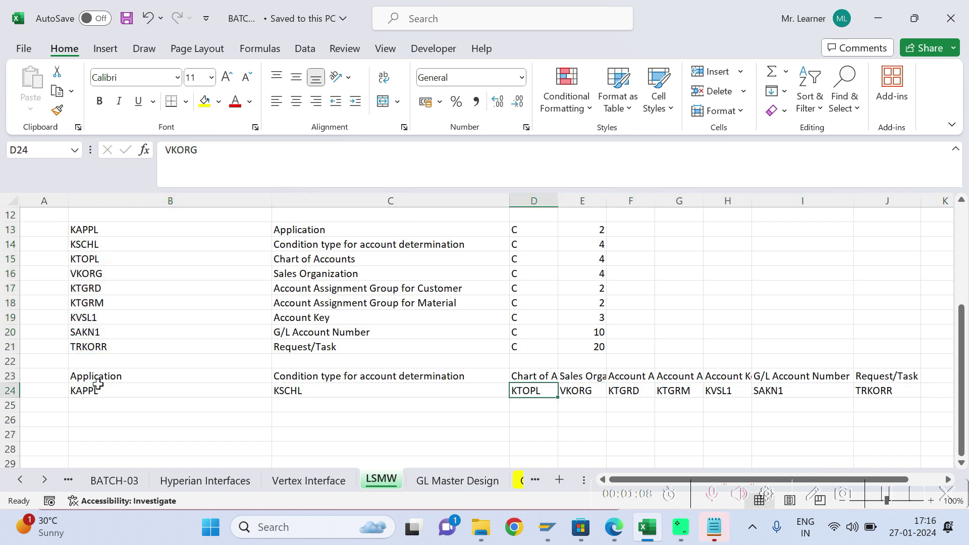
pyautogui.press('Right')
pyautogui.press('Up')
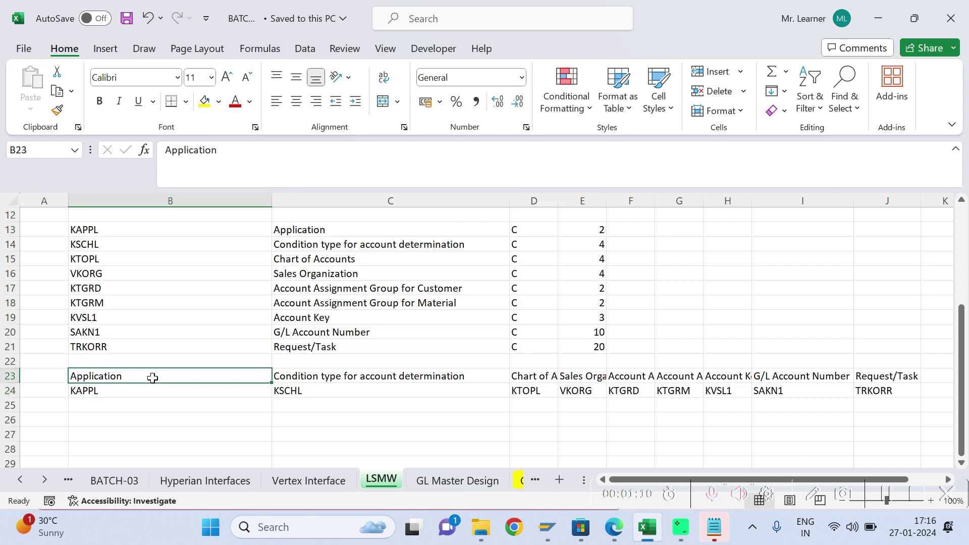
pyautogui.press('Right')
pyautogui.press('Down')
pyautogui.press('Up')
pyautogui.press('Up')
pyautogui.press('Up')
pyautogui.press('Up')
pyautogui.press('Up')
pyautogui.press('Right')
pyautogui.press('Down')
# - Enter V as the application value in B25, beneath the KAPPL heading
pyautogui.click(113, 405)
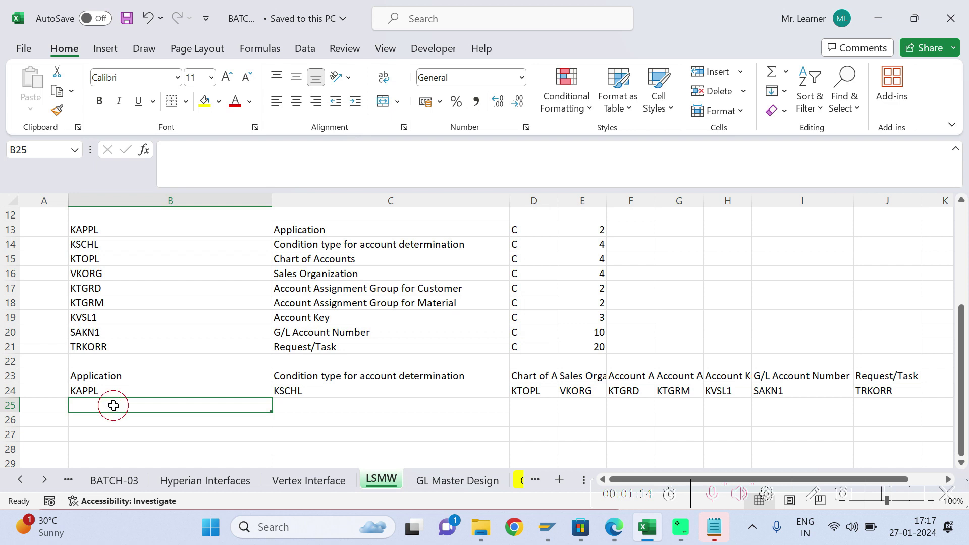
pyautogui.write('V')
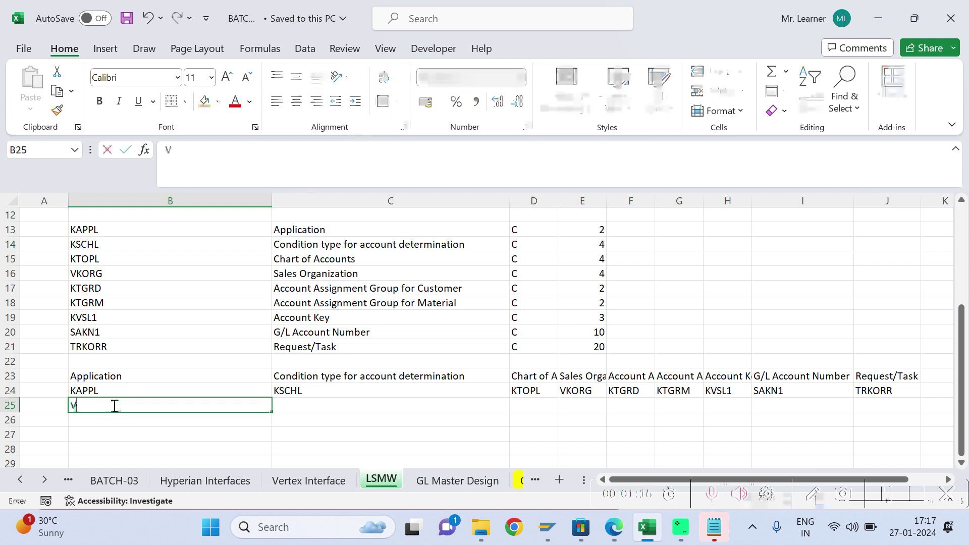
pyautogui.press('Tab')
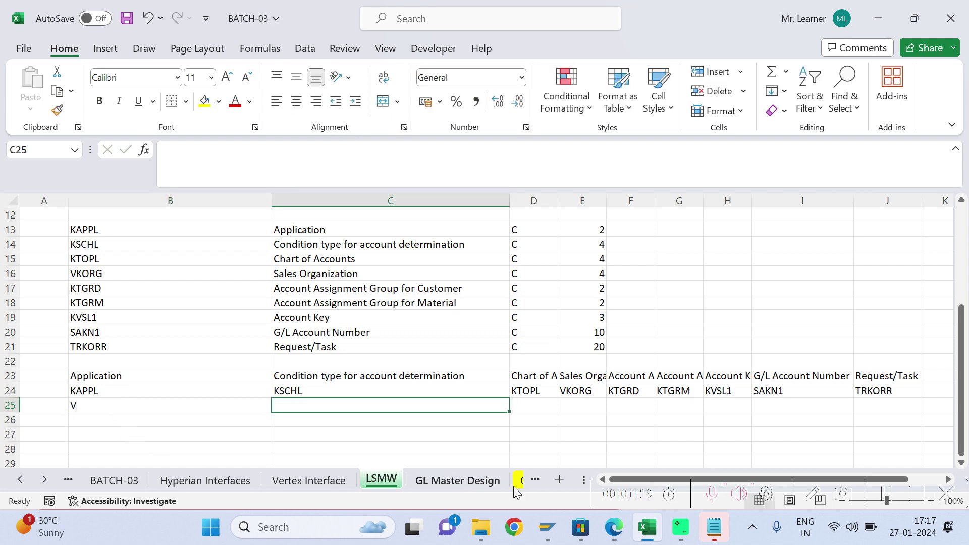
# - Switch to Assign G/L Accounts in SAP, view the existing Cust.Grp/MaterialGrp/AcctKey entries of table 001, and return to the Excel sheet
pyautogui.moveTo(548, 527)
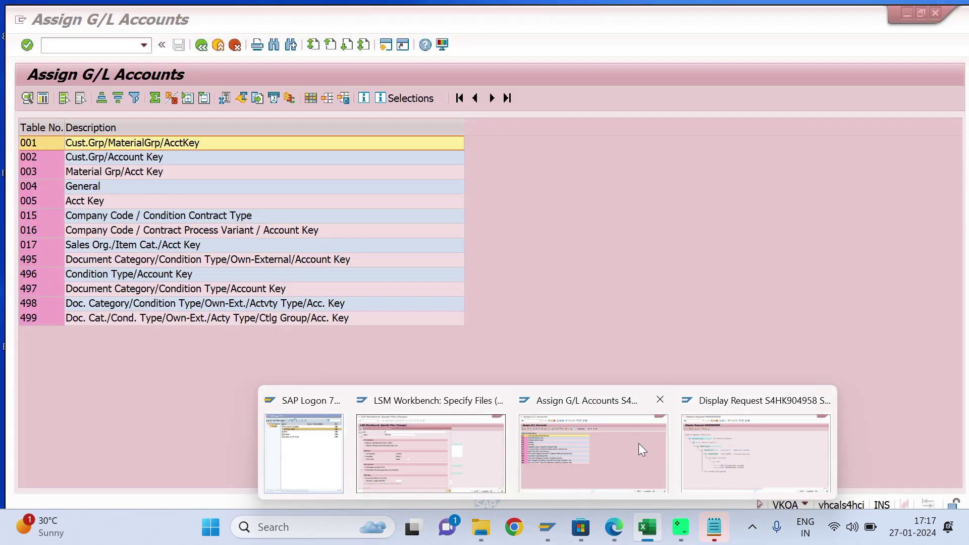
pyautogui.click(639, 443)
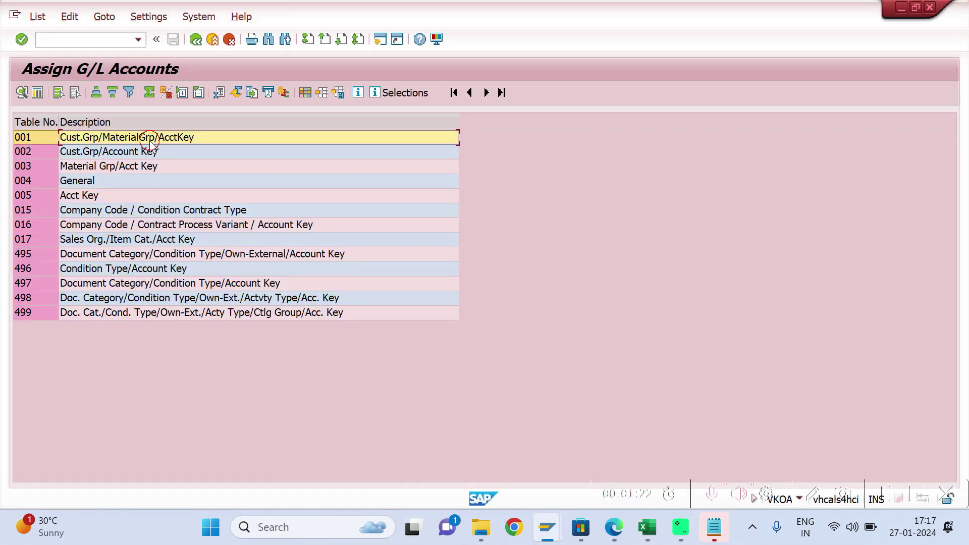
pyautogui.doubleClick(150, 138)
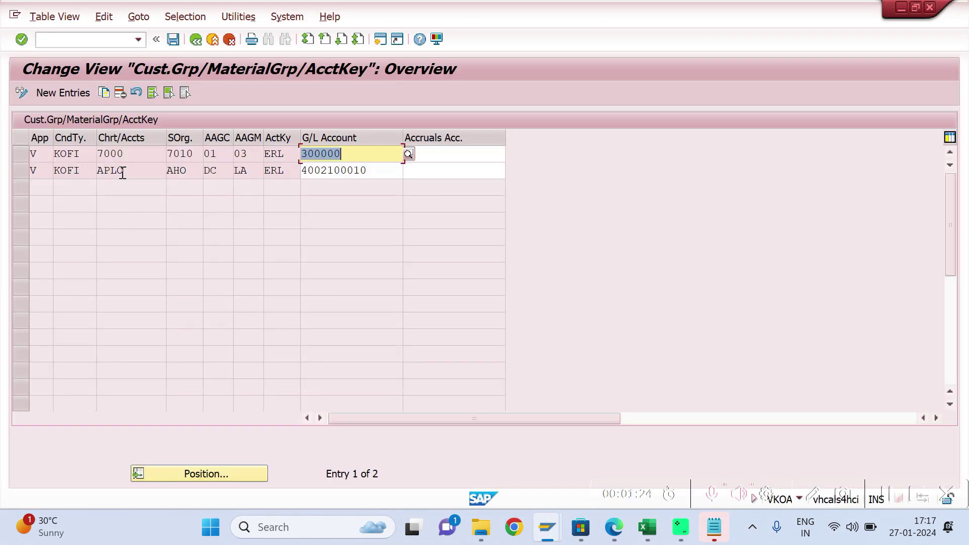
pyautogui.click(121, 171)
pyautogui.hotkey('alt', 'Tab')
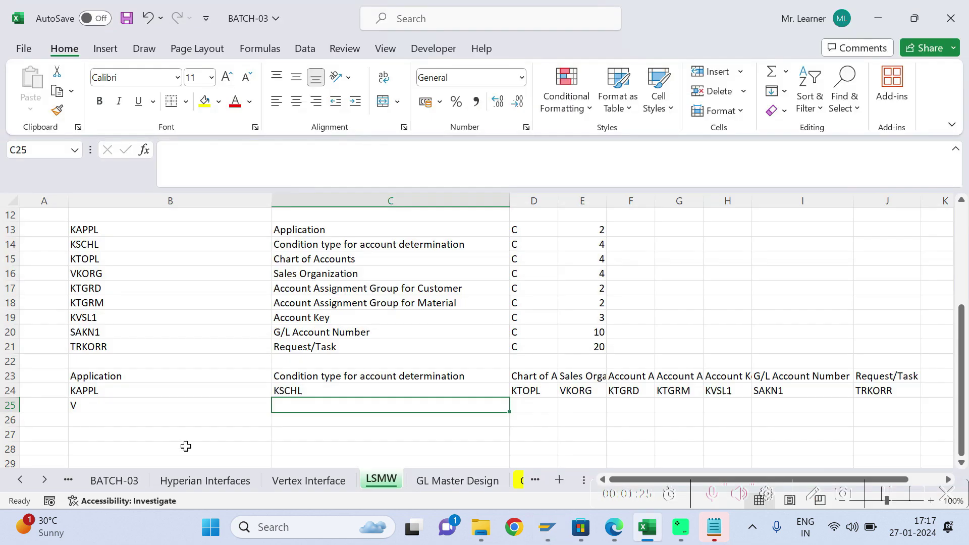
pyautogui.click(103, 406)
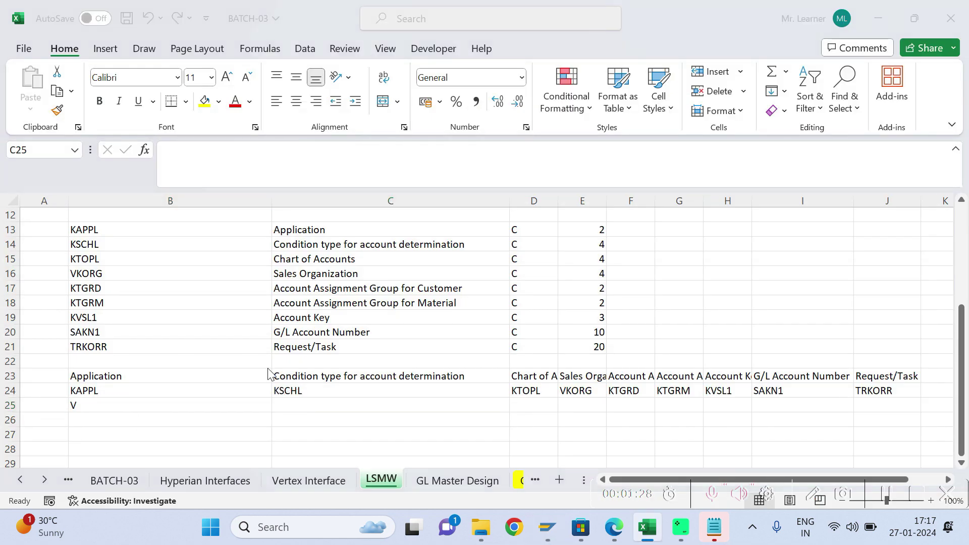
pyautogui.hotkey('alt', 'Tab')
pyautogui.hotkey('alt', 'Tab')
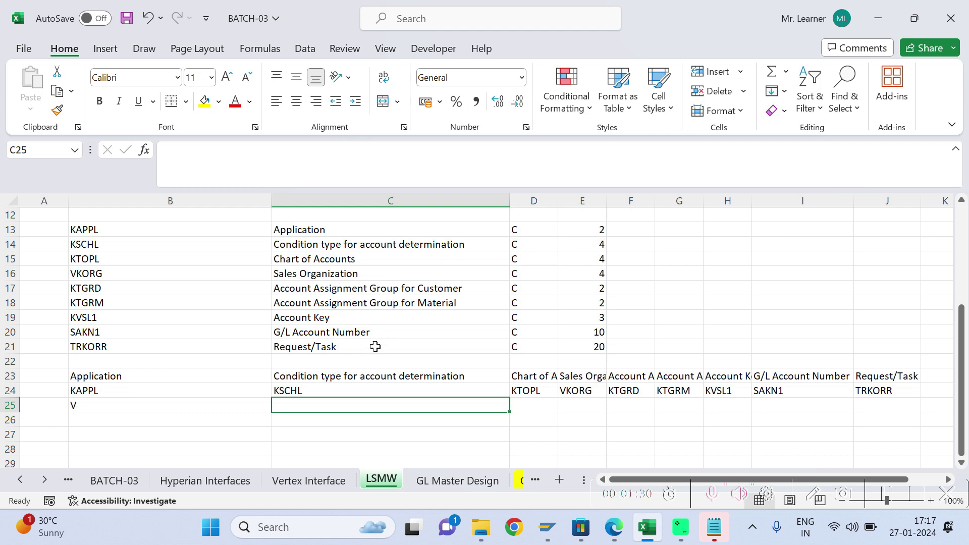
# - Enter condition type KOFI, chart of accounts APLO and sales organization AHO in C25:E25
pyautogui.write('KOFI')
pyautogui.press('Tab')
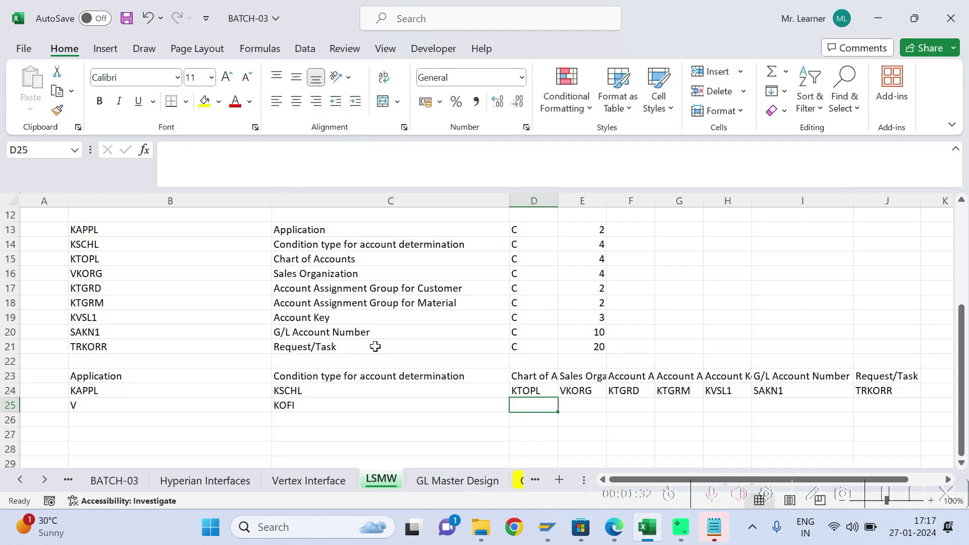
pyautogui.write('APLO')
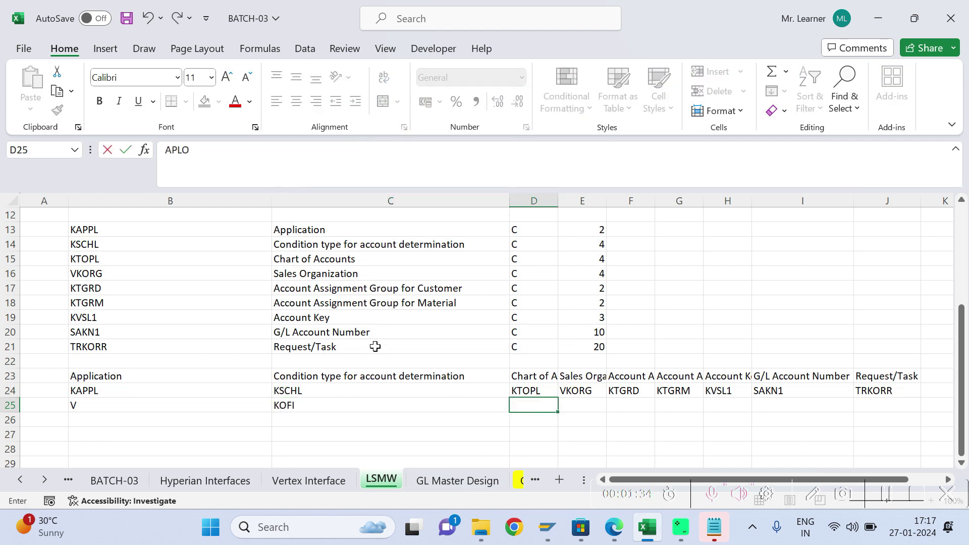
pyautogui.press('Tab')
pyautogui.write('AHO')
pyautogui.press('Tab')
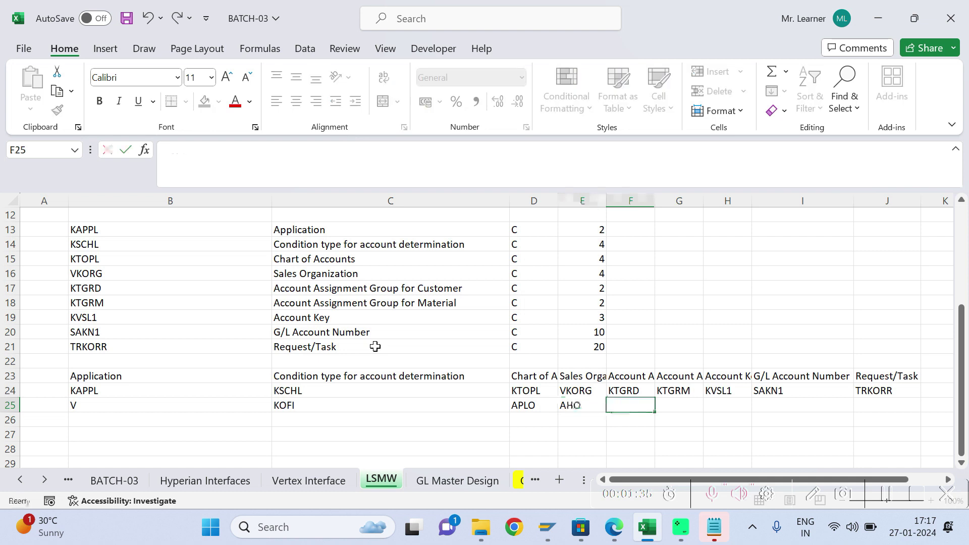
# - Enter FC as the customer account assignment group in F25 and IP as the material group in G25
pyautogui.click(631, 376)
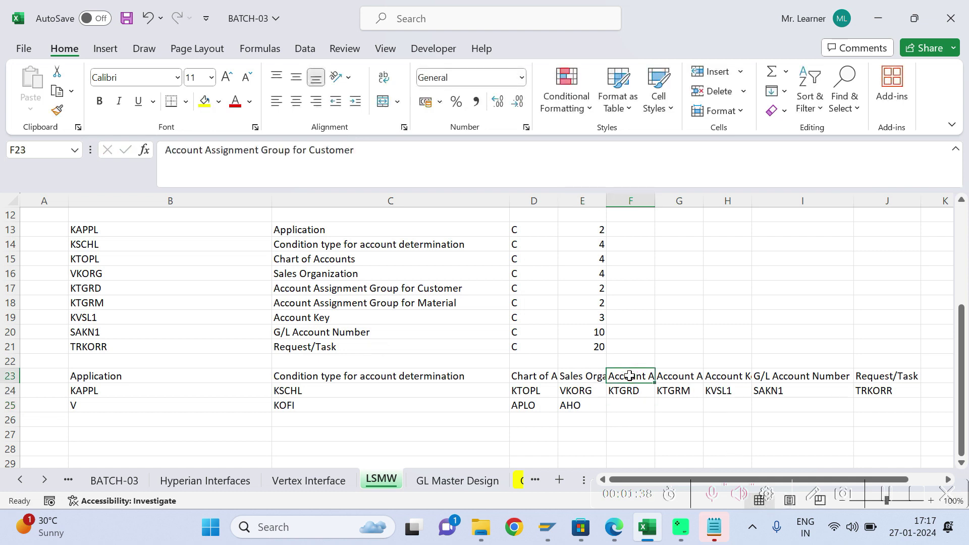
pyautogui.click(630, 403)
pyautogui.write('FC')
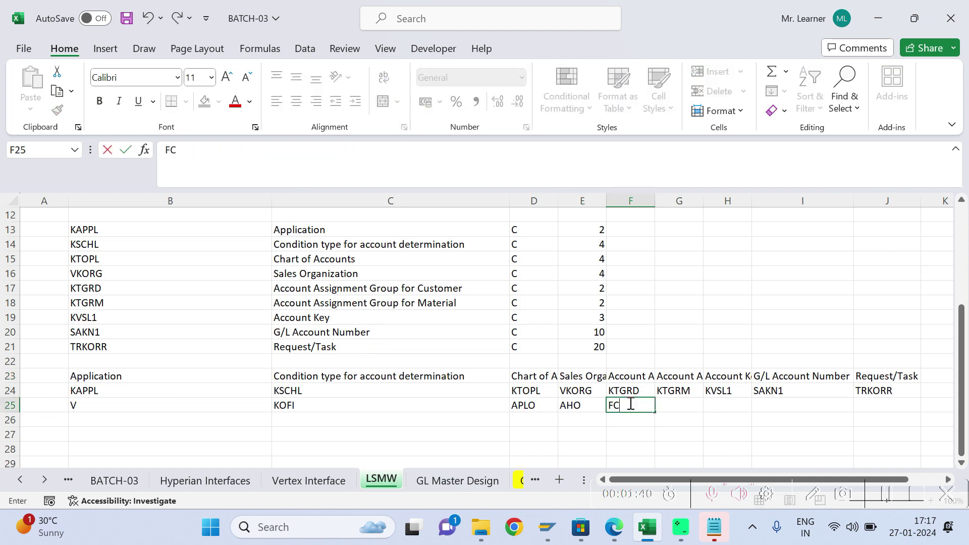
pyautogui.press('Tab')
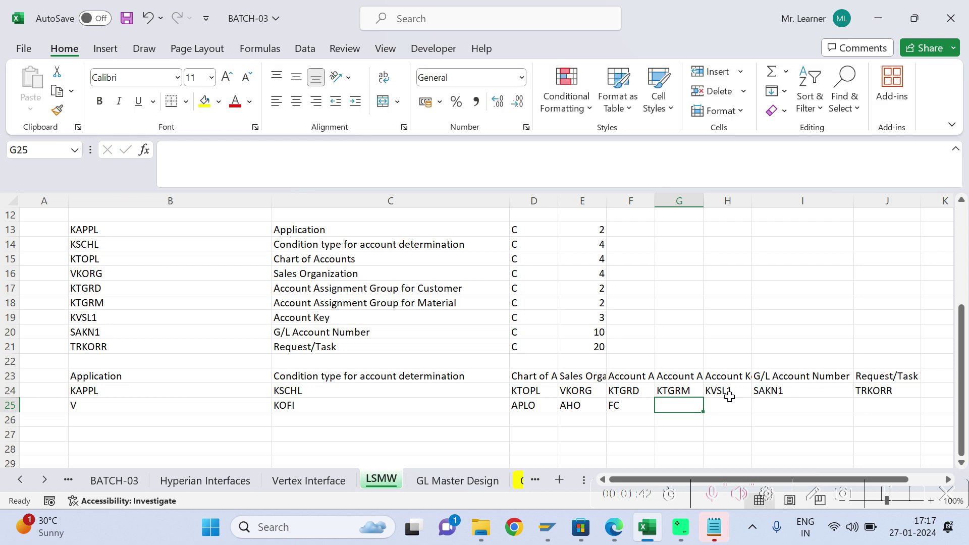
pyautogui.write('LA')
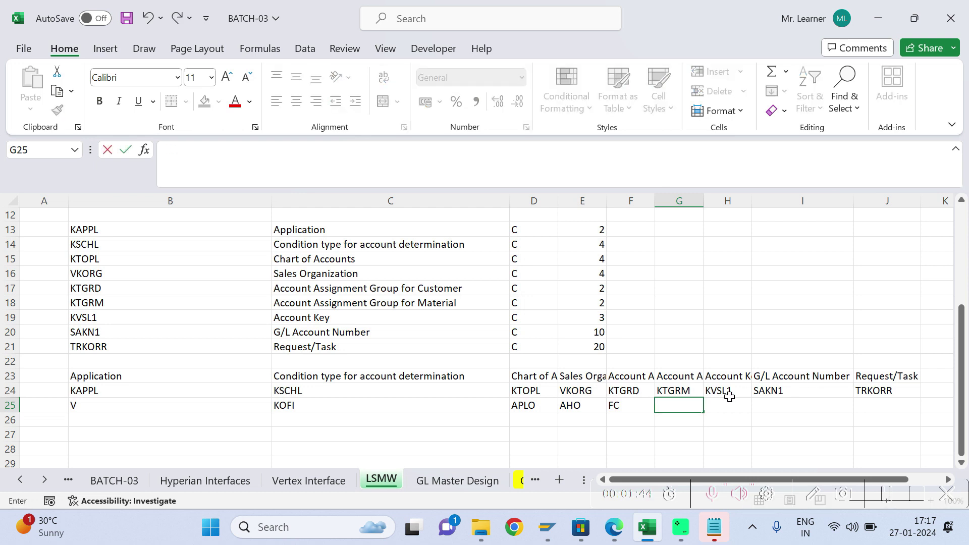
pyautogui.press('Tab')
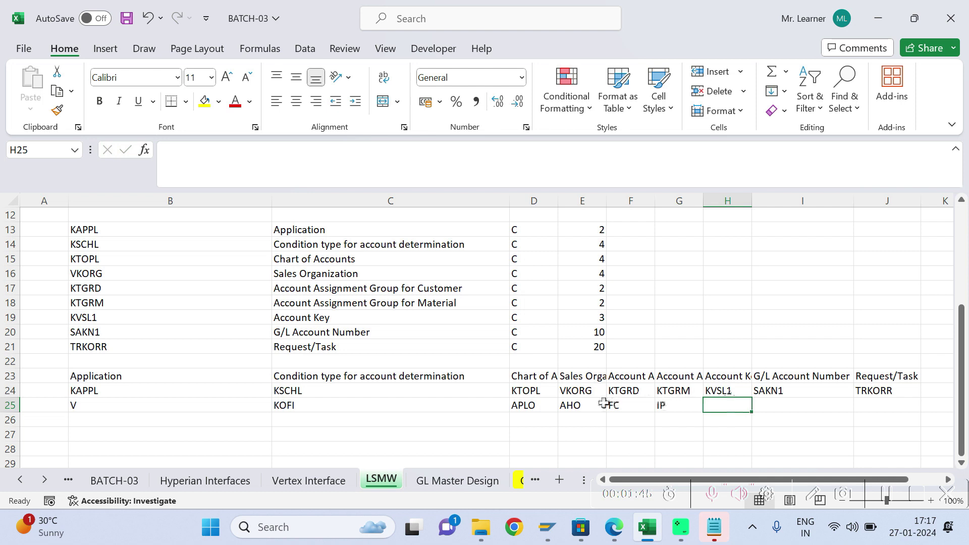
# - Review the values filled in along row 25 from the chart of accounts to the account key column
pyautogui.click(546, 403)
pyautogui.hotkey('shift', 'Right')
pyautogui.hotkey('shift', 'Right')
pyautogui.hotkey('shift', 'Right')
pyautogui.hotkey('shift', 'Right')
pyautogui.hotkey('shift', 'Right')
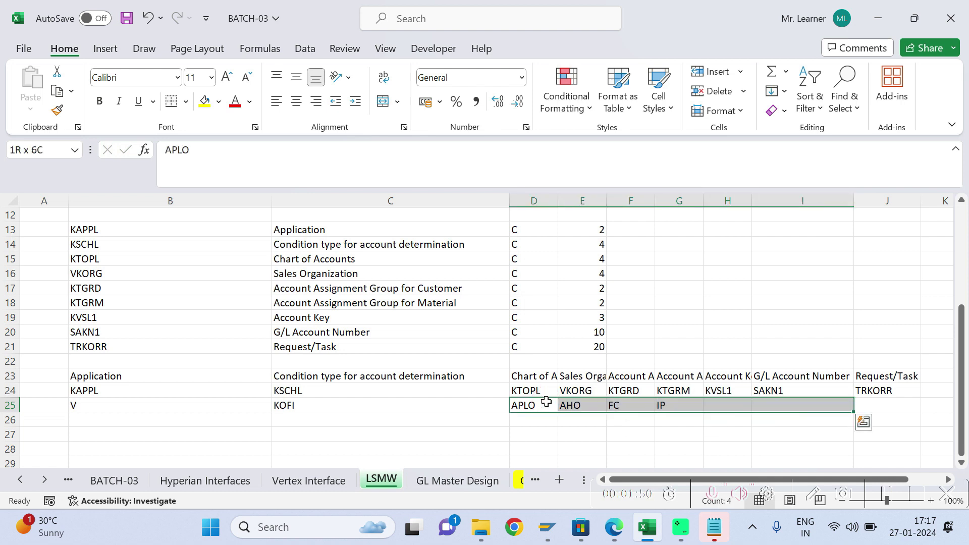
pyautogui.press('Left')
pyautogui.press('Right')
pyautogui.press('Right')
pyautogui.press('Right')
pyautogui.press('Left')
pyautogui.press('Right')
pyautogui.press('Right')
pyautogui.press('Right')
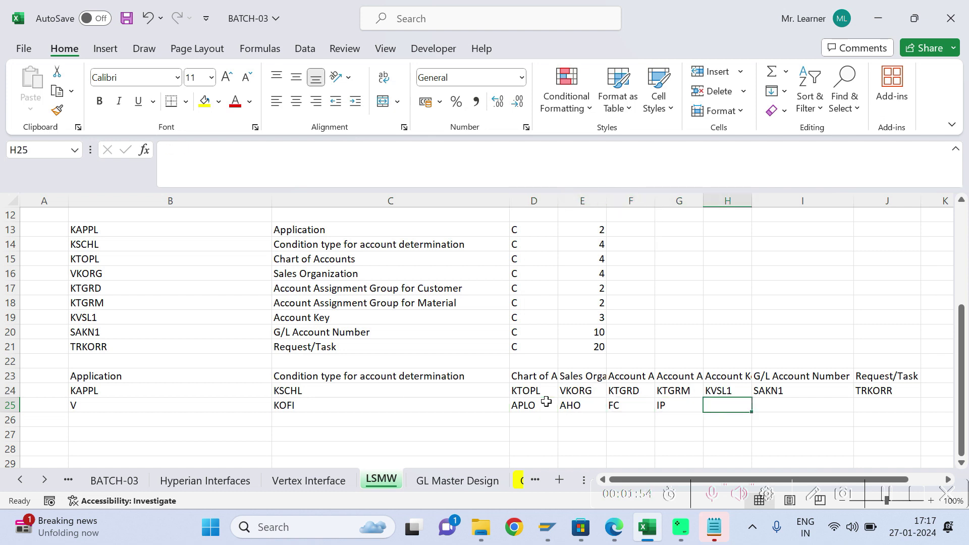
# - Enter ERL as the account key in H25
pyautogui.write('ER')
pyautogui.press('Right')
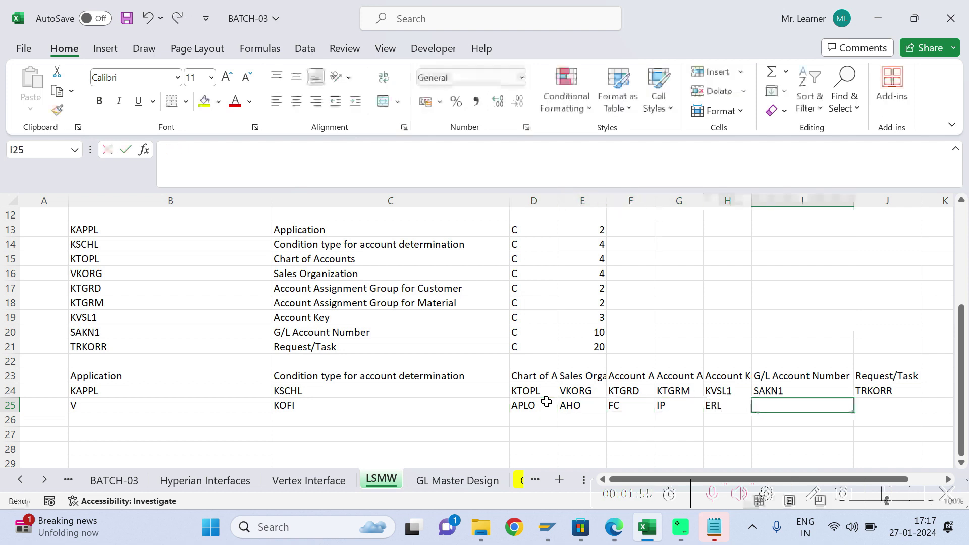
pyautogui.press('Left')
pyautogui.press('Right')
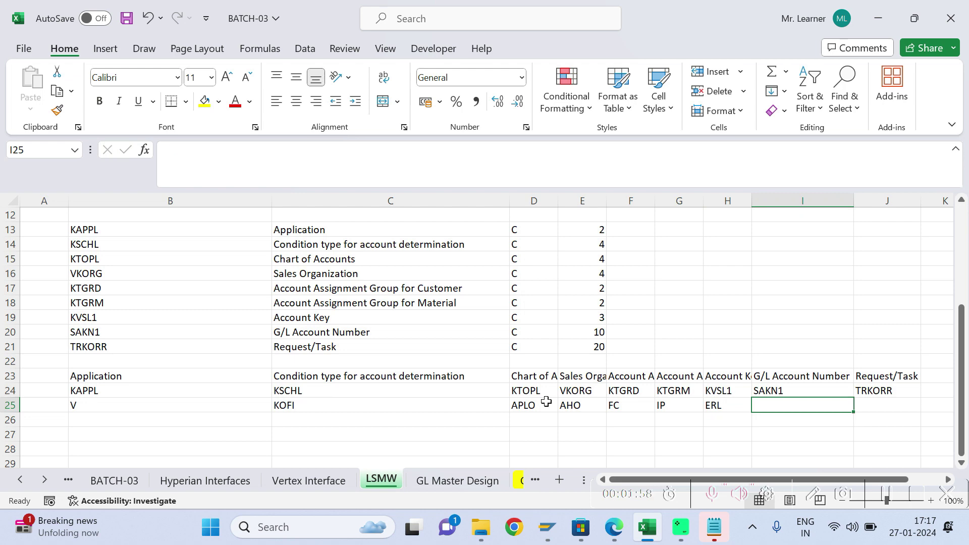
# - Switch to the SAP Cust.Grp/MaterialGrp/AcctKey session and start transaction FS00 there with /NFS00
pyautogui.hotkey('alt', 'Tab')
pyautogui.hotkey('alt', 'Tab')
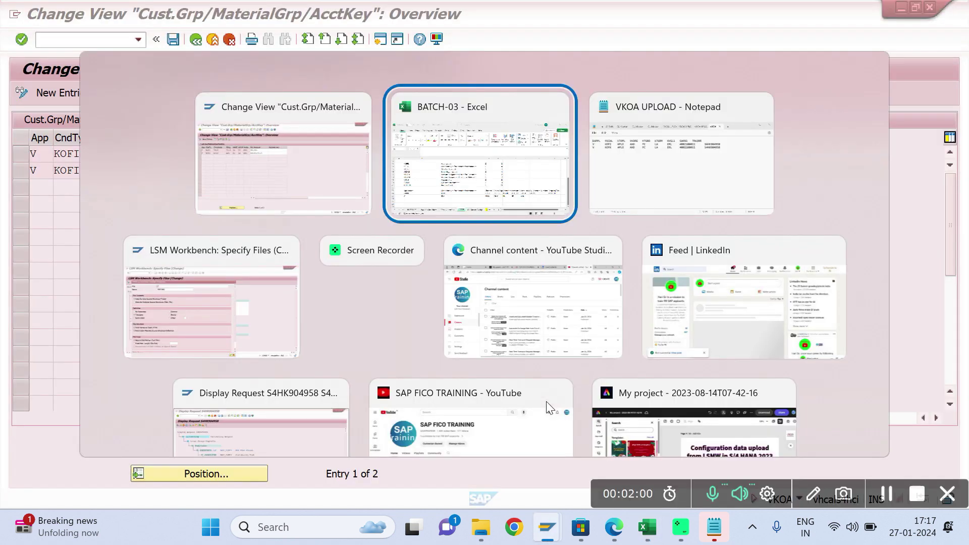
pyautogui.hotkey('alt', 'Tab')
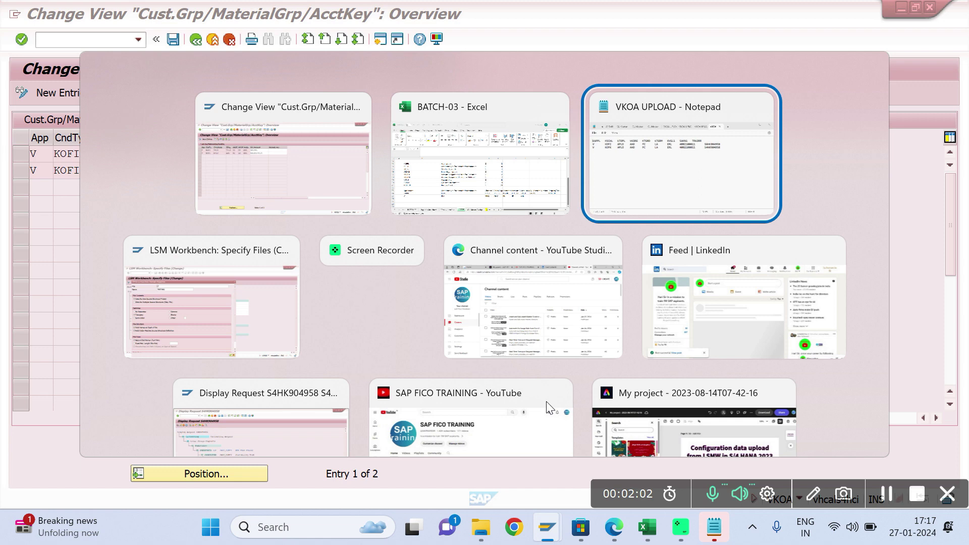
pyautogui.hotkey('alt', 'shift', 'Tab')
pyautogui.hotkey('alt', 'shift', 'Tab')
pyautogui.click(101, 44)
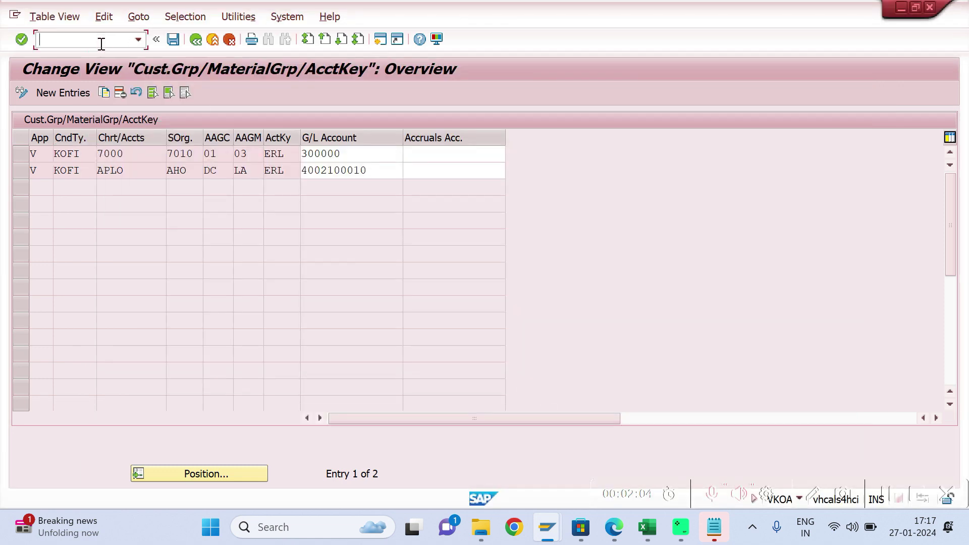
pyautogui.write('/NFS00')
pyautogui.press('Return')
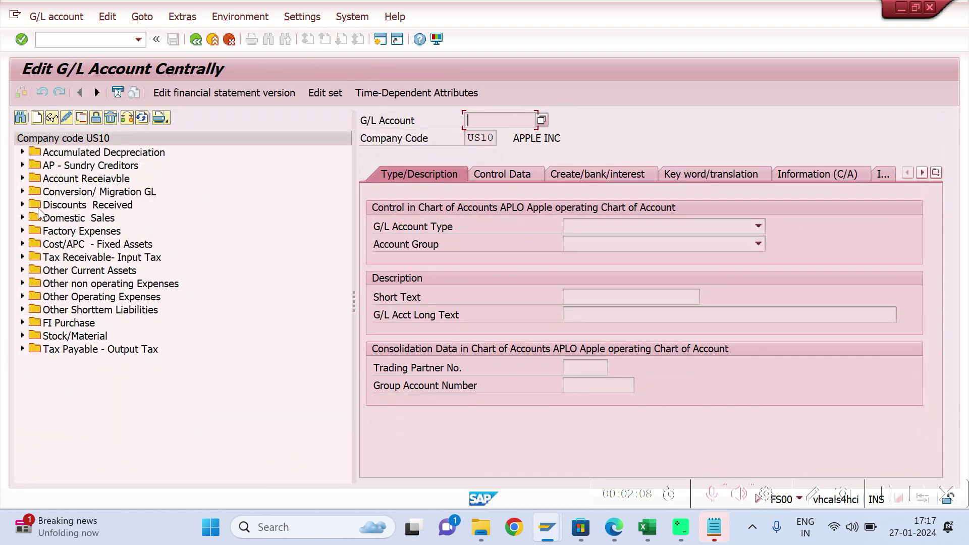
# - Display the Dom Movie Revenue account under Domestic Sales and copy its G/L account number into I25 of the Excel sheet
pyautogui.click(22, 218)
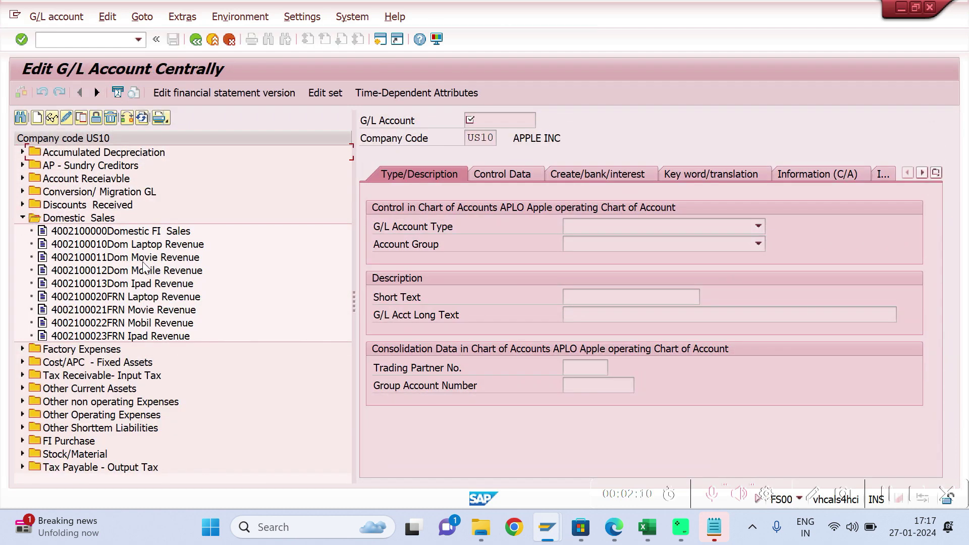
pyautogui.doubleClick(159, 258)
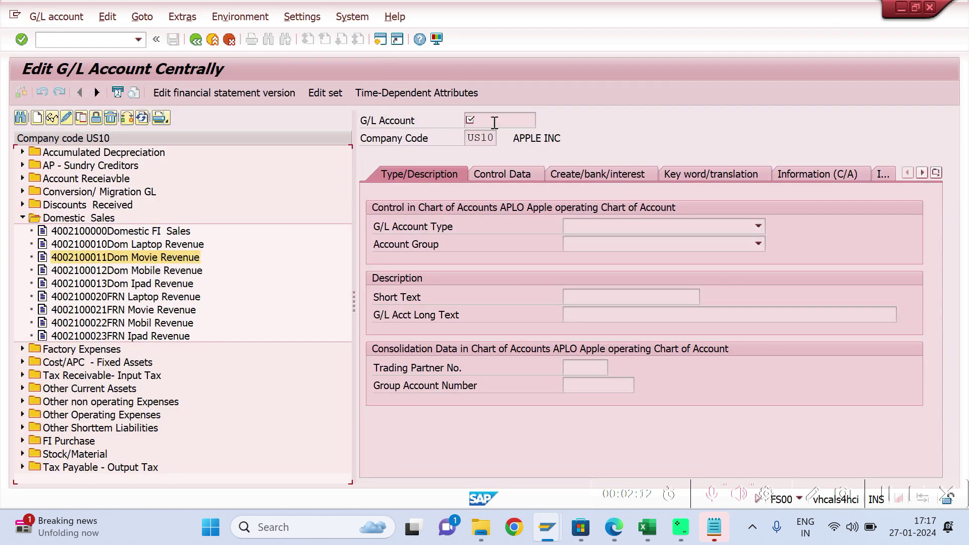
pyautogui.doubleClick(533, 123)
pyautogui.hotkey('ctrl', 'c')
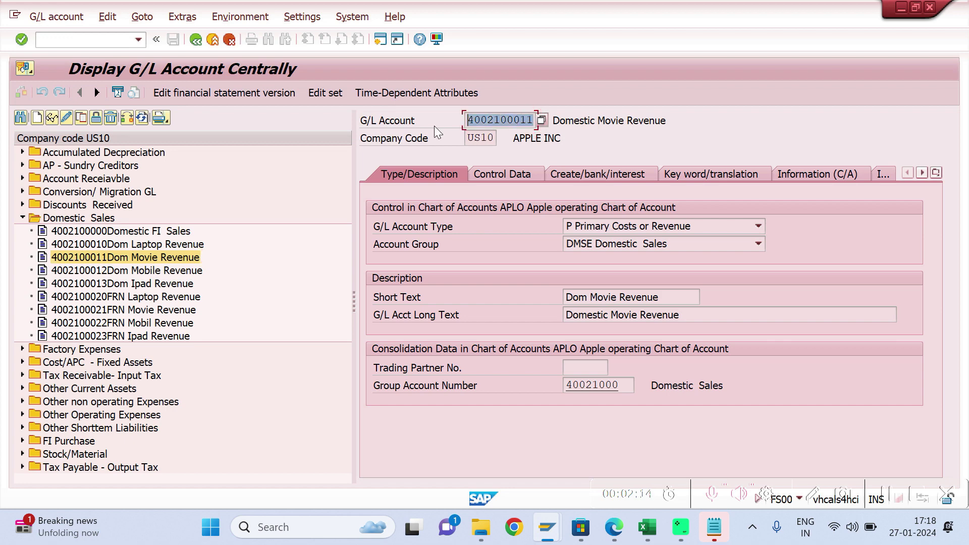
pyautogui.press('Home')
pyautogui.hotkey('alt', 'Tab')
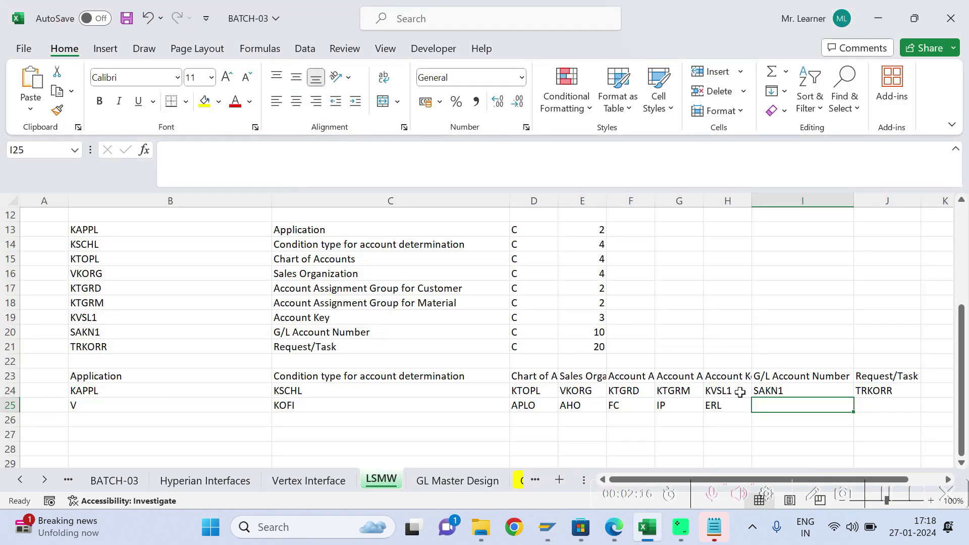
pyautogui.hotkey('ctrl', 'v')
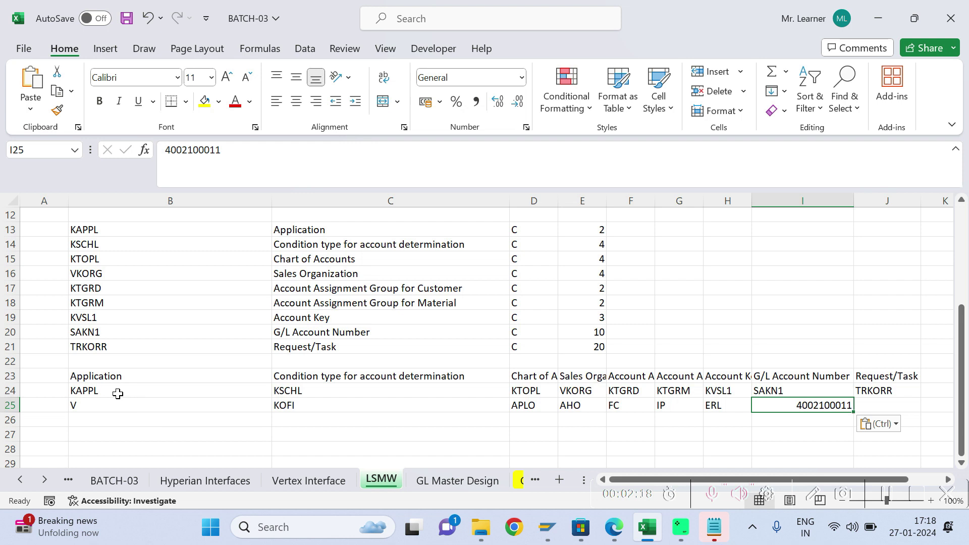
# - Fill the application value V down into B26 and enter KOFK as the condition type in C26
pyautogui.click(87, 406)
pyautogui.moveTo(87, 407); pyautogui.dragTo(87, 420)
pyautogui.hotkey('ctrl', 'd')
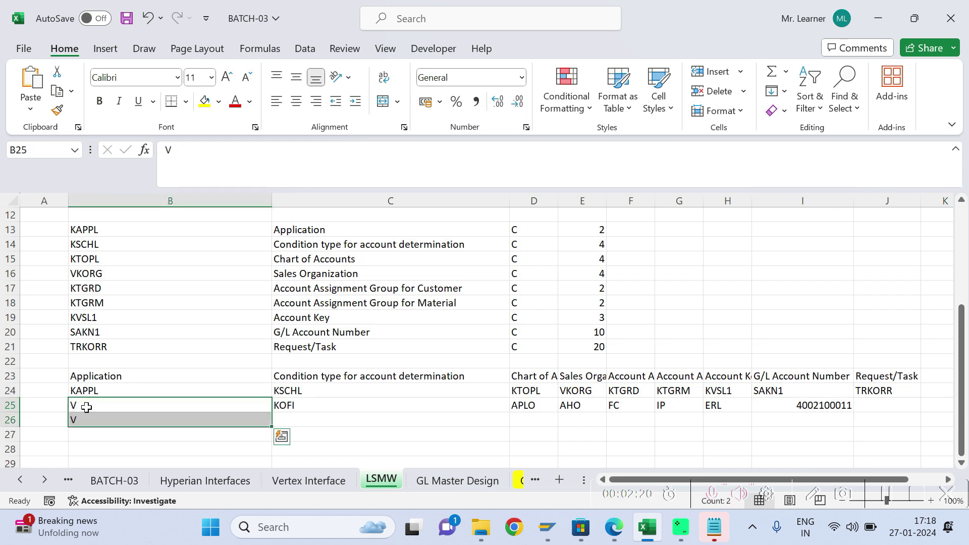
pyautogui.press('Down')
pyautogui.press('Right')
pyautogui.write('KOFK')
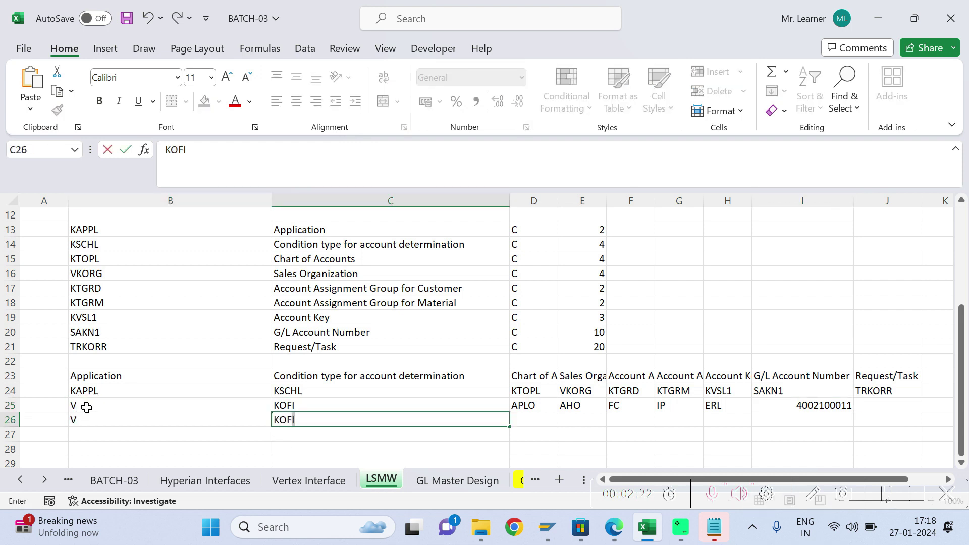
pyautogui.press('Tab')
# - Fill the values of D25:I25 down into D26:I26
pyautogui.hotkey('shift', 'Right')
pyautogui.hotkey('shift', 'Right')
pyautogui.hotkey('shift', 'Right')
pyautogui.hotkey('shift', 'Right')
pyautogui.hotkey('shift', 'Right')
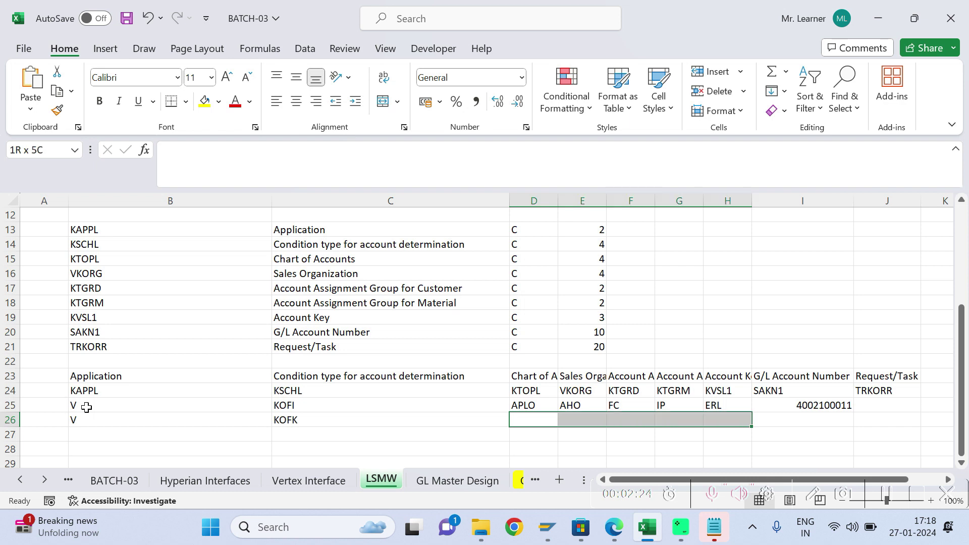
pyautogui.hotkey('ctrl', 'd')
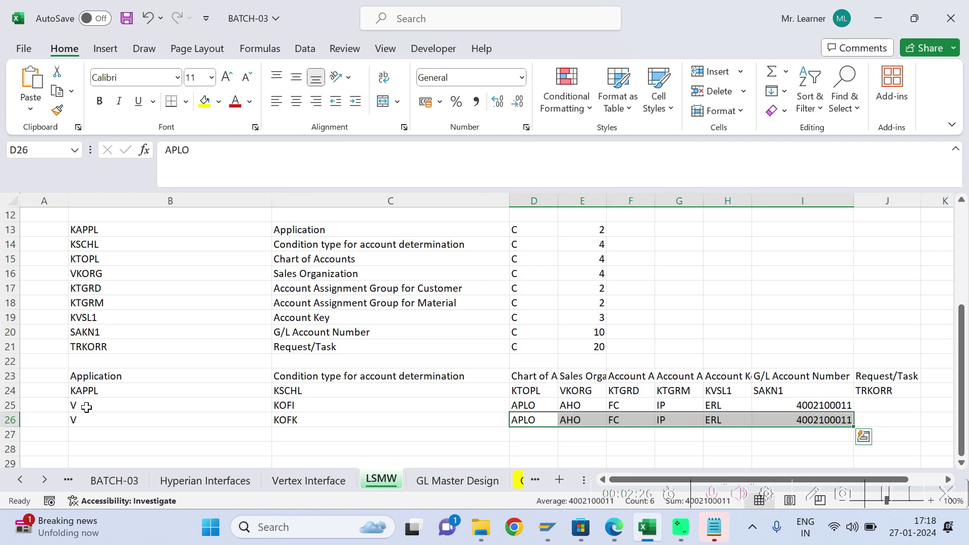
pyautogui.click(87, 400)
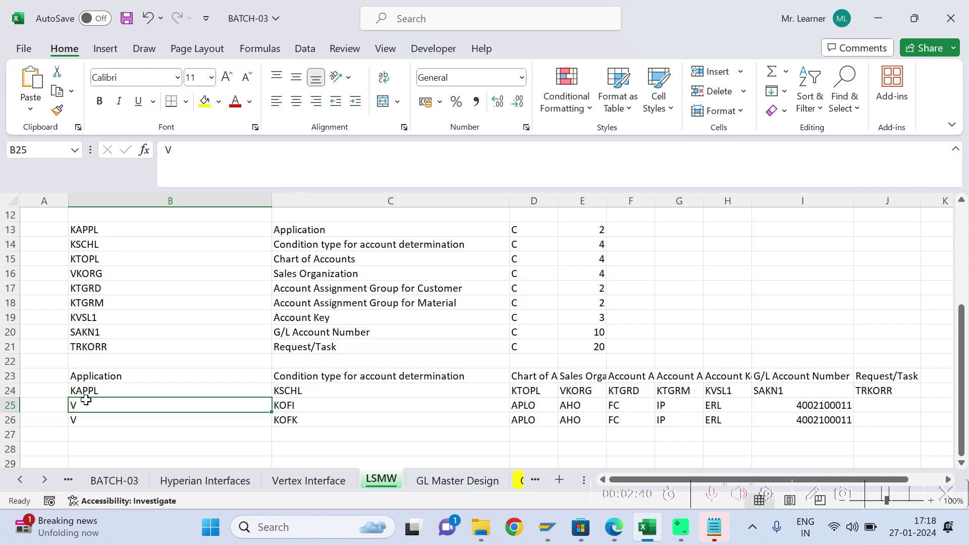
# - Check the first record's values along row 25 and select its empty Request/Task cell J25
pyautogui.press('Right')
pyautogui.press('Right')
pyautogui.press('Right')
pyautogui.press('Right')
pyautogui.press('Right')
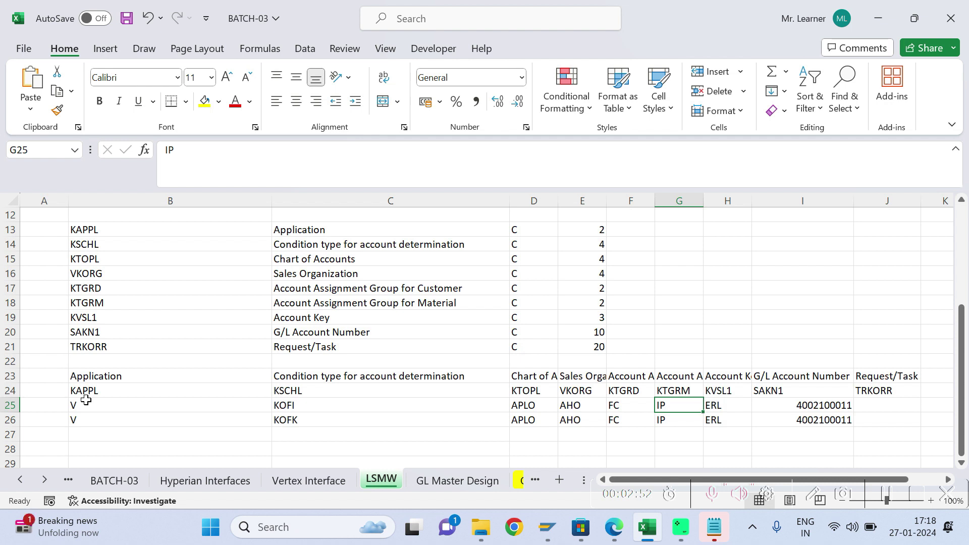
pyautogui.press('Right')
pyautogui.press('Right')
pyautogui.press('Right')
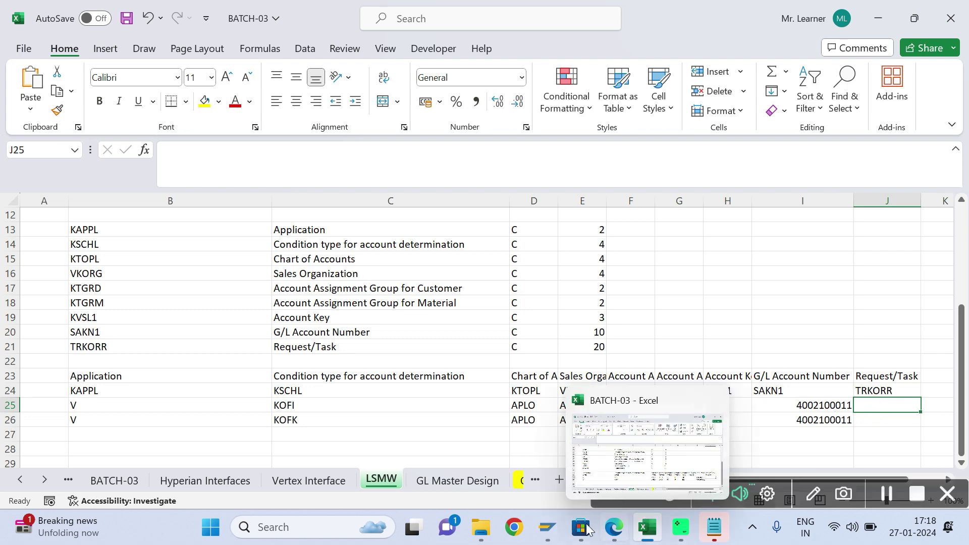
# - Switch to the SAP transport request session and create a new customizing request described as TESTING - VKOA UPLOAD
pyautogui.moveTo(548, 527)
pyautogui.click(771, 446)
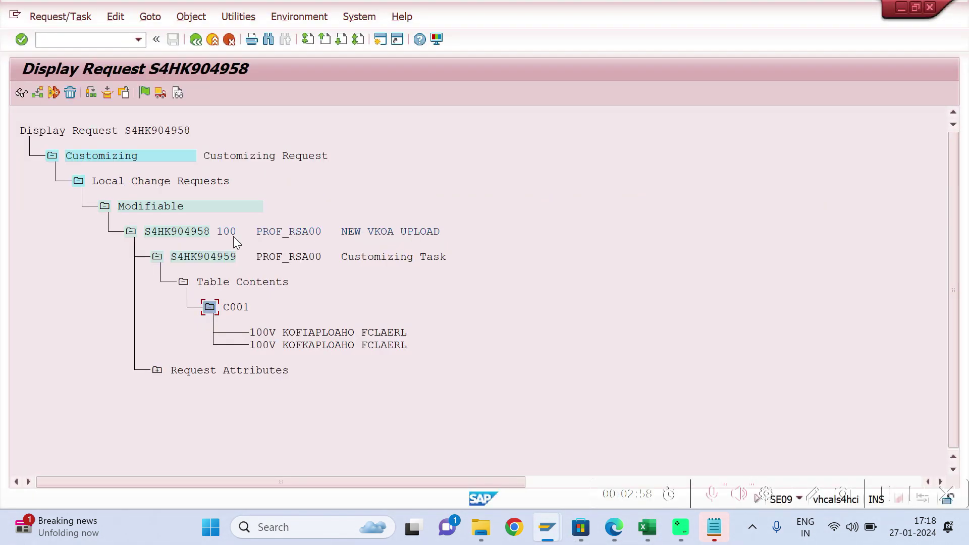
pyautogui.click(198, 43)
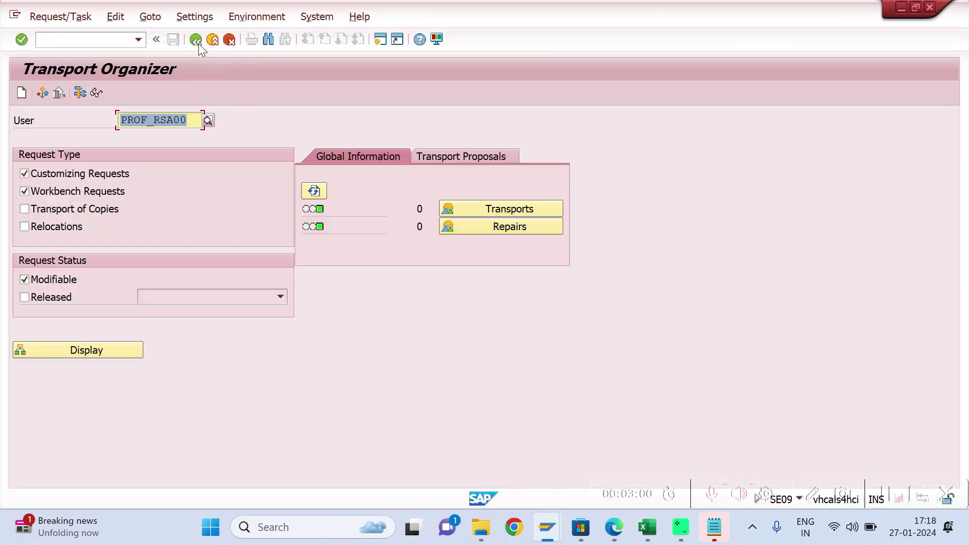
pyautogui.click(22, 92)
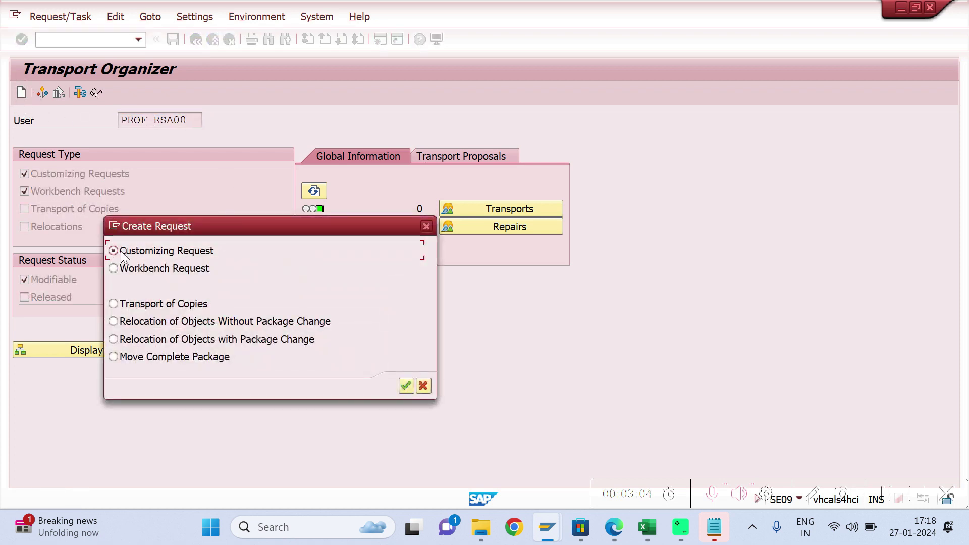
pyautogui.click(406, 387)
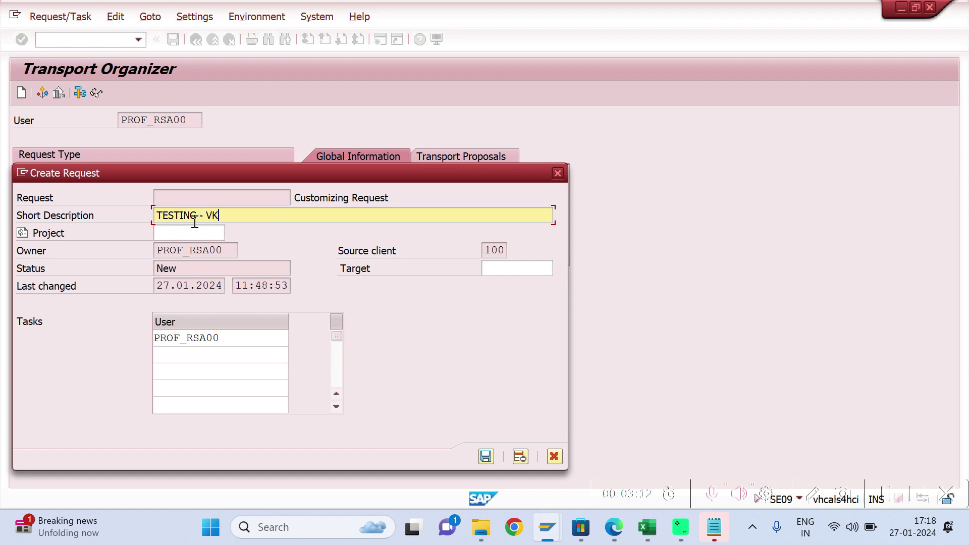
pyautogui.press('Return')
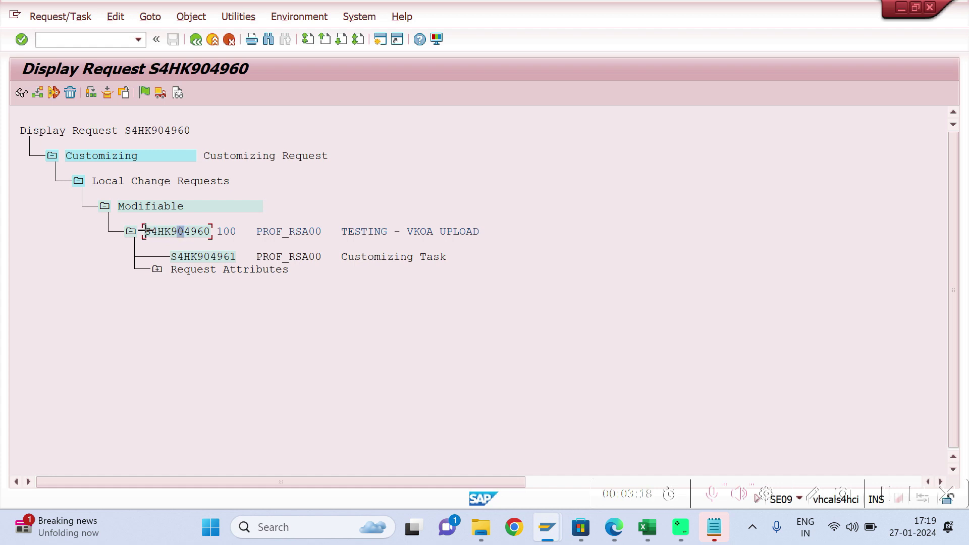
# - Copy the new customizing request's number S4HK904960 into the Request/Task cells J25:J26 of the Excel sheet
pyautogui.moveTo(143, 231); pyautogui.dragTo(210, 238)
pyautogui.hotkey('ctrl', 'c')
pyautogui.click(647, 528)
pyautogui.hotkey('ctrl', 'v')
pyautogui.hotkey('shift', 'Down')
pyautogui.hotkey('ctrl', 'v')
# - Copy the technical field name row and both account assignment records, range B24:J26
pyautogui.press('Left')
pyautogui.press('Left')
pyautogui.press('Left')
pyautogui.press('Left')
pyautogui.press('Left')
pyautogui.press('Left')
pyautogui.press('Left')
pyautogui.press('Left')
pyautogui.press('Left')
pyautogui.press('Up')
pyautogui.press('Right')
pyautogui.hotkey('shift', 'Down')
pyautogui.hotkey('shift', 'Down')
pyautogui.hotkey('shift', 'Right')
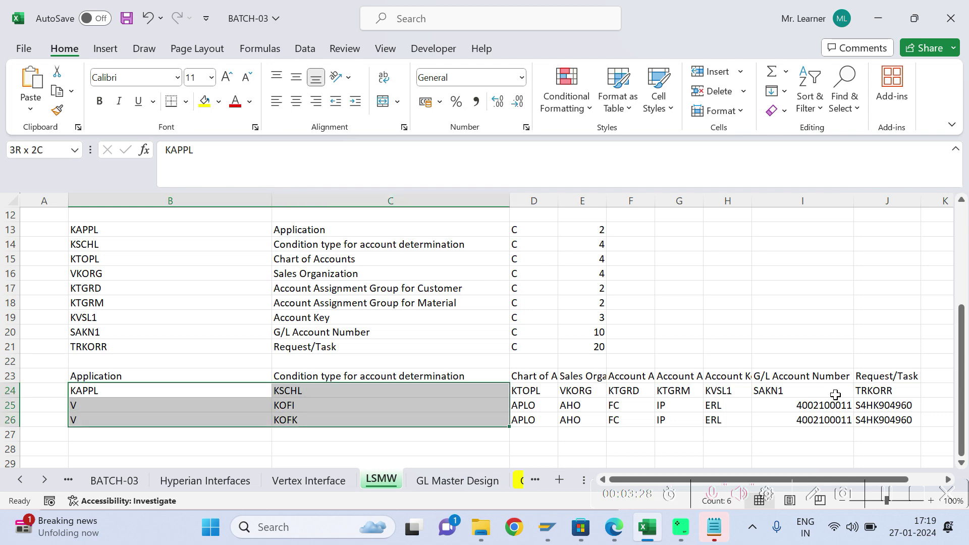
pyautogui.hotkey('shift', 'Right')
pyautogui.hotkey('shift', 'Right')
pyautogui.hotkey('shift', 'Right')
pyautogui.hotkey('shift', 'Right')
pyautogui.hotkey('shift', 'Right')
pyautogui.hotkey('shift', 'Right')
pyautogui.hotkey('shift', 'Right')
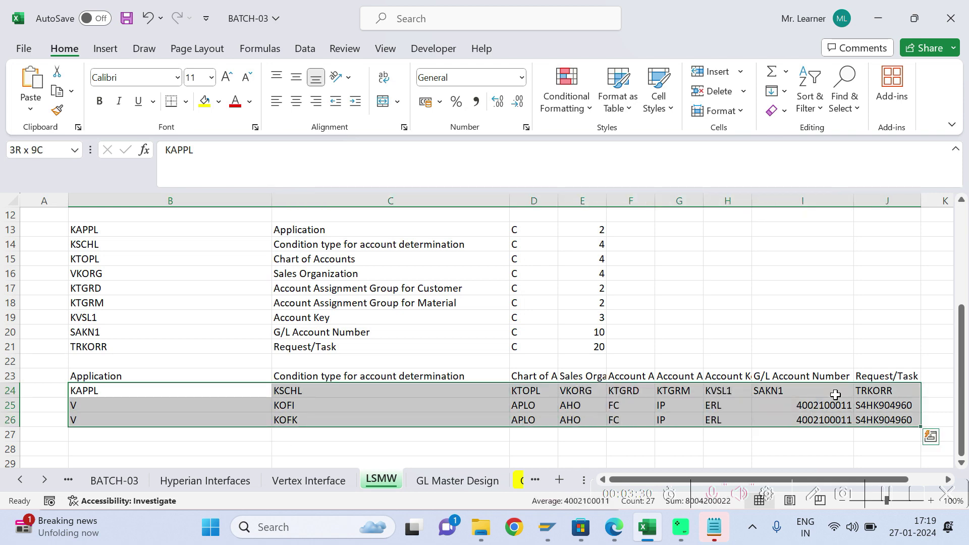
pyautogui.hotkey('ctrl', 'c')
# - Switch to Notepad, replace the VKOA upload file's contents with the copied rows without a trailing blank line, then save and close it
pyautogui.click(722, 533)
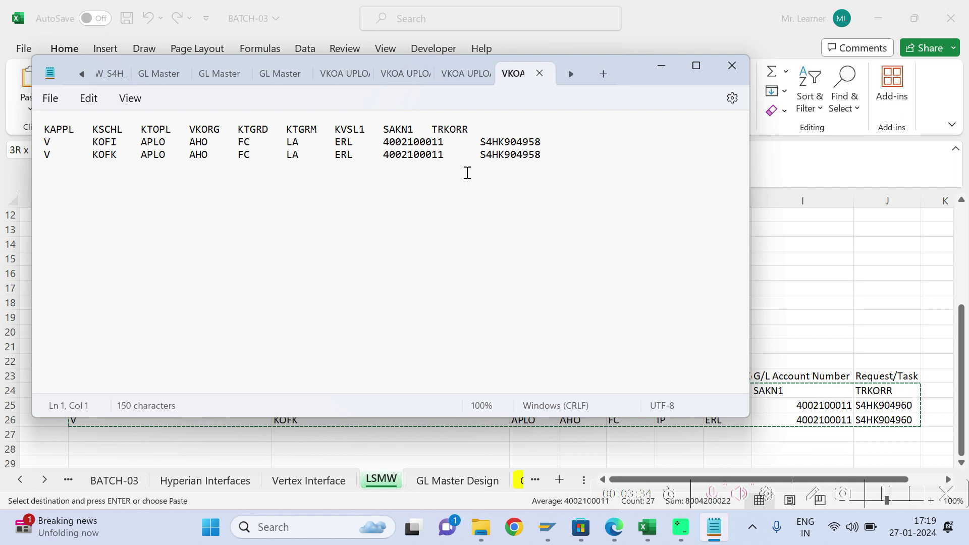
pyautogui.hotkey('ctrl', 'a')
pyautogui.press('BackSpace')
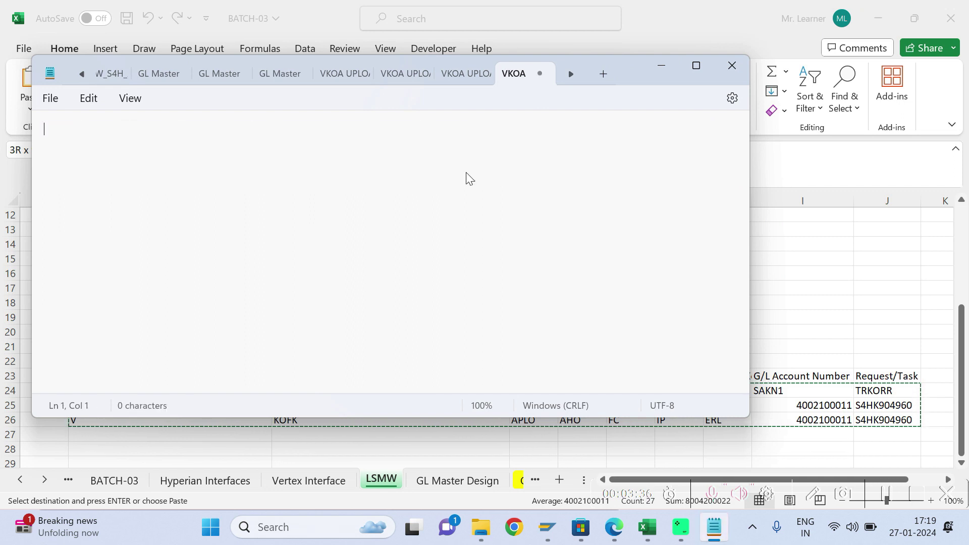
pyautogui.hotkey('ctrl', 'v')
pyautogui.press('BackSpace')
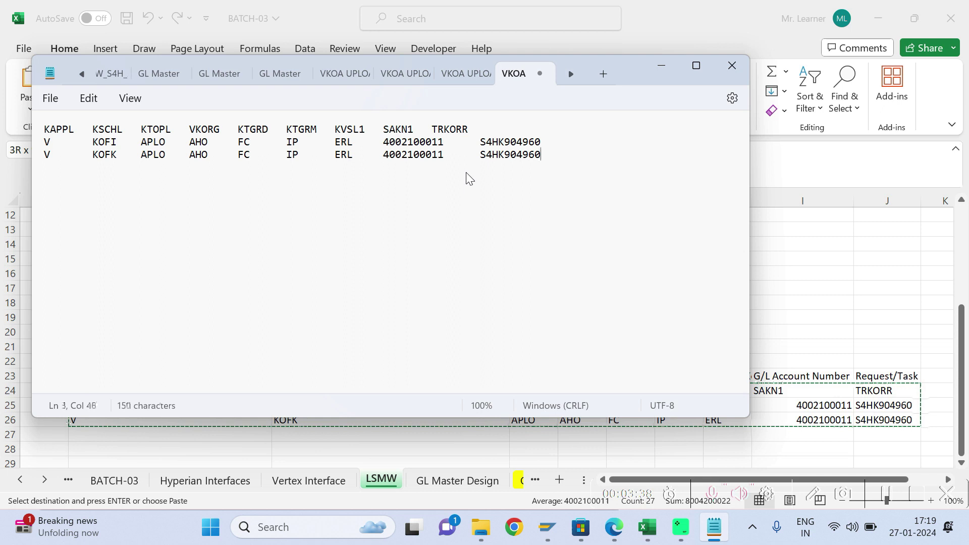
pyautogui.hotkey('ctrl', 's')
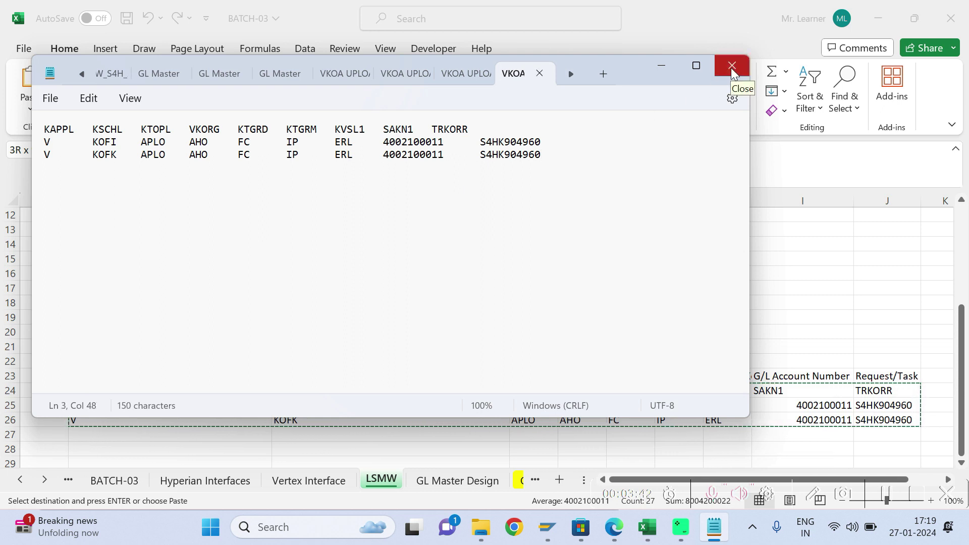
pyautogui.hotkey('alt', 'F4')
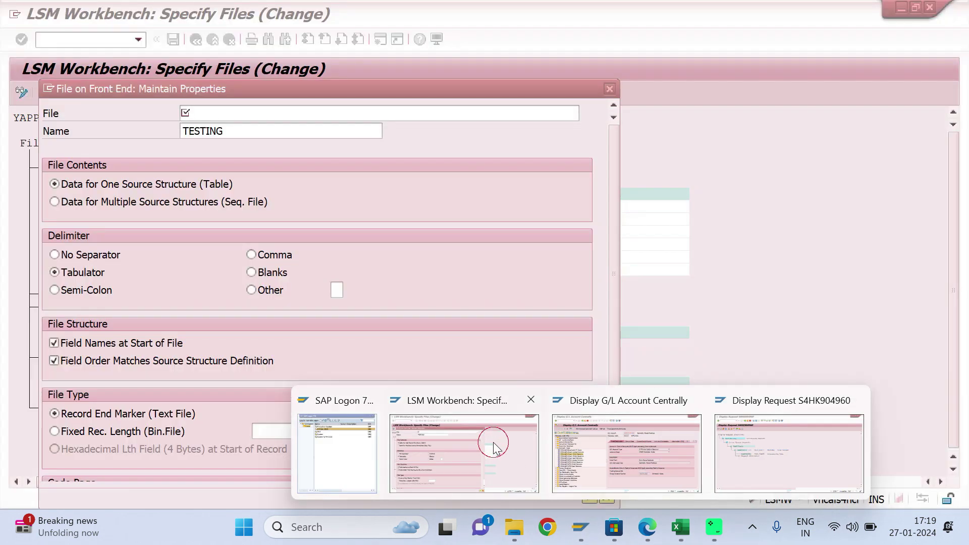
# - Switch to the LSM Workbench session, set the TESTING legacy file to VKOA UPLOAD.txt on the Desktop, and save the file specification
pyautogui.click(493, 444)
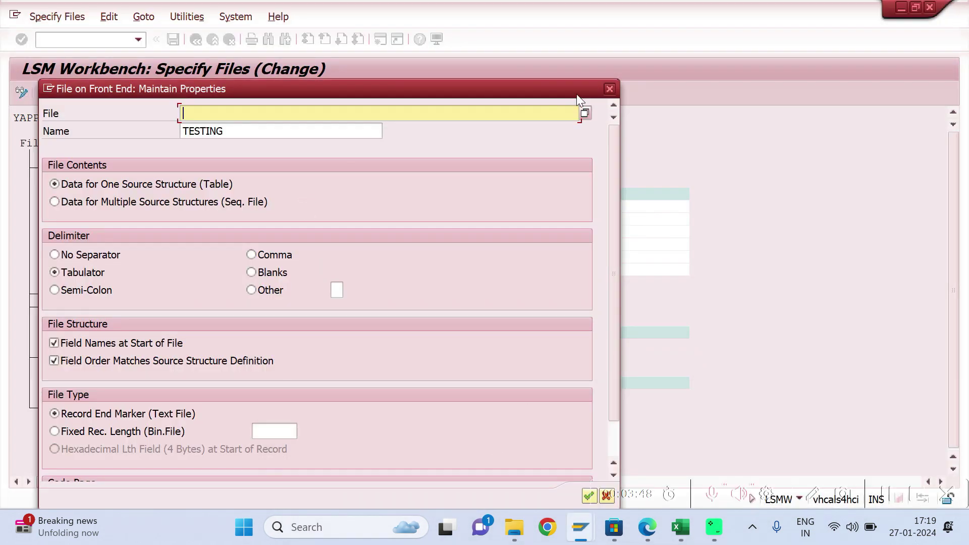
pyautogui.click(584, 114)
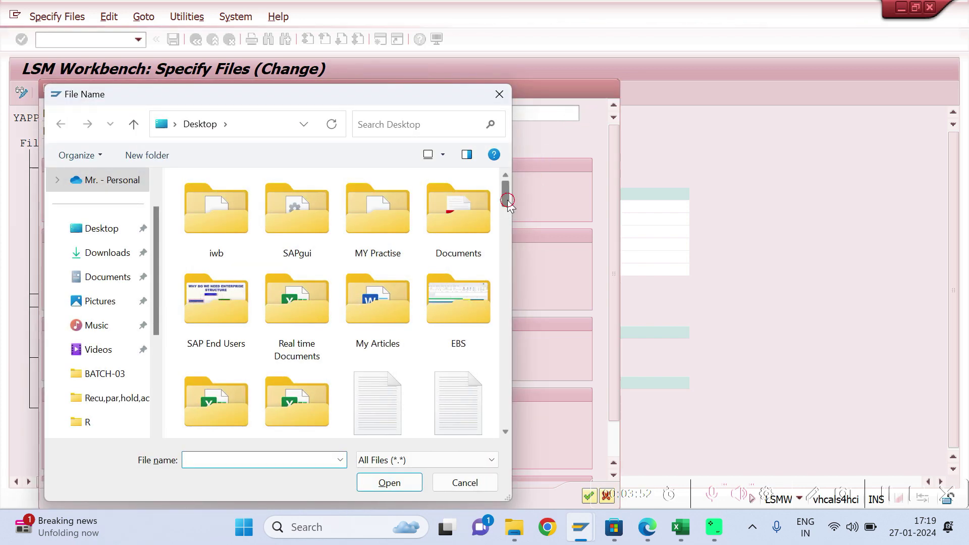
pyautogui.moveTo(503, 202); pyautogui.dragTo(507, 454)
pyautogui.click(392, 387)
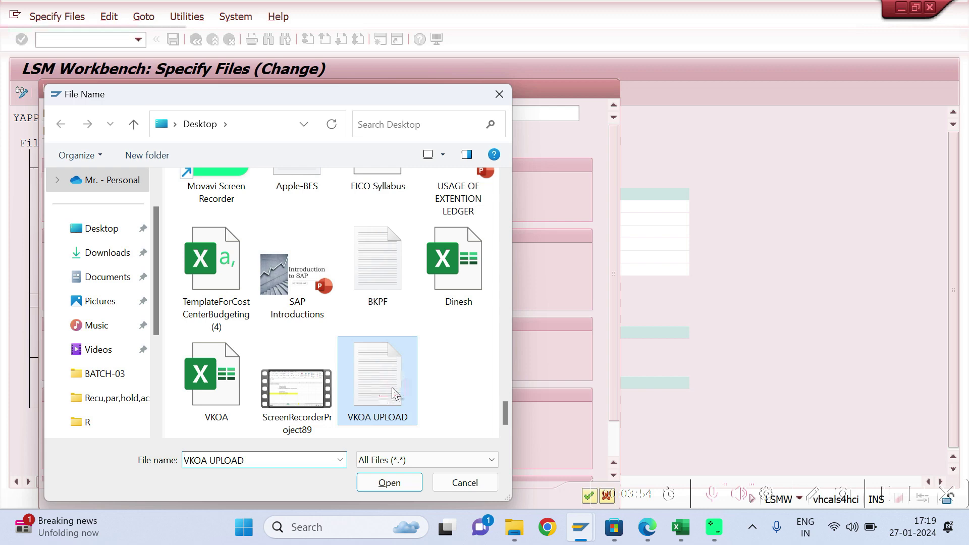
pyautogui.click(390, 478)
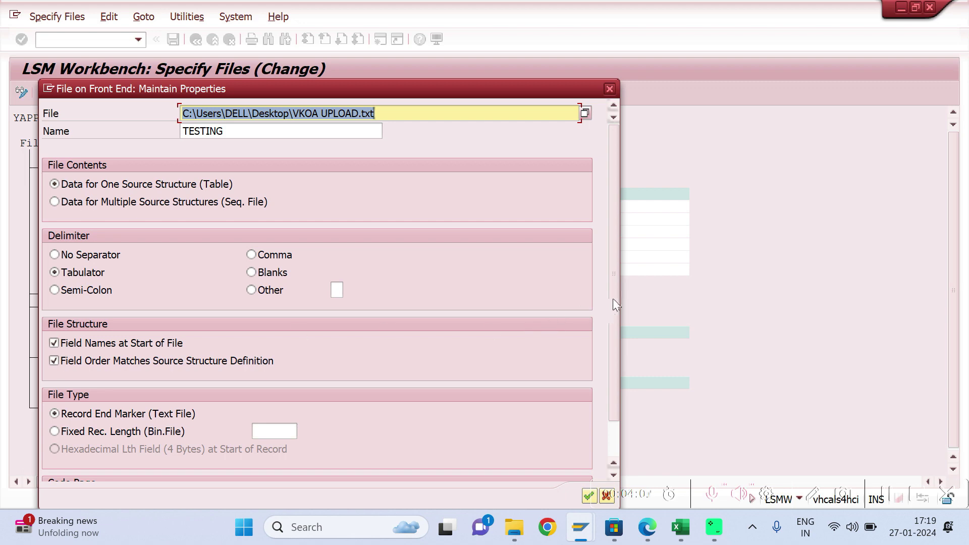
pyautogui.scroll(-2, 601, 417)
pyautogui.click(588, 498)
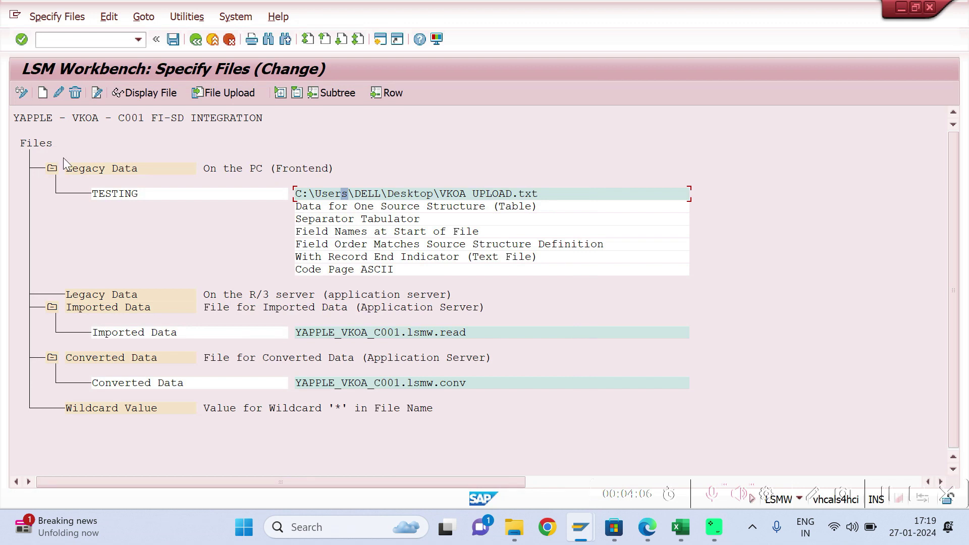
pyautogui.click(174, 41)
pyautogui.click(196, 43)
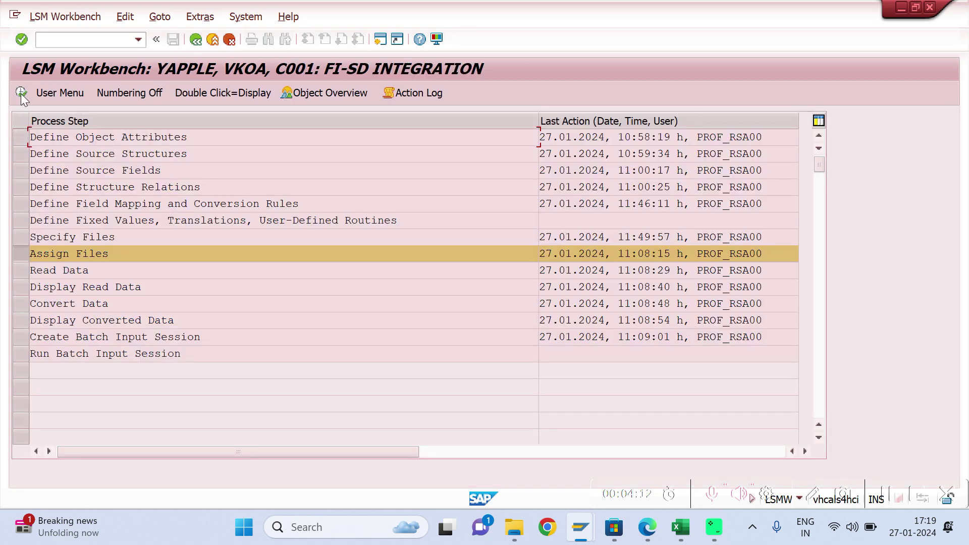
# - Run Assign Files in change mode and save the assignment of the TESTING file to source structure YVKOA
pyautogui.click(22, 93)
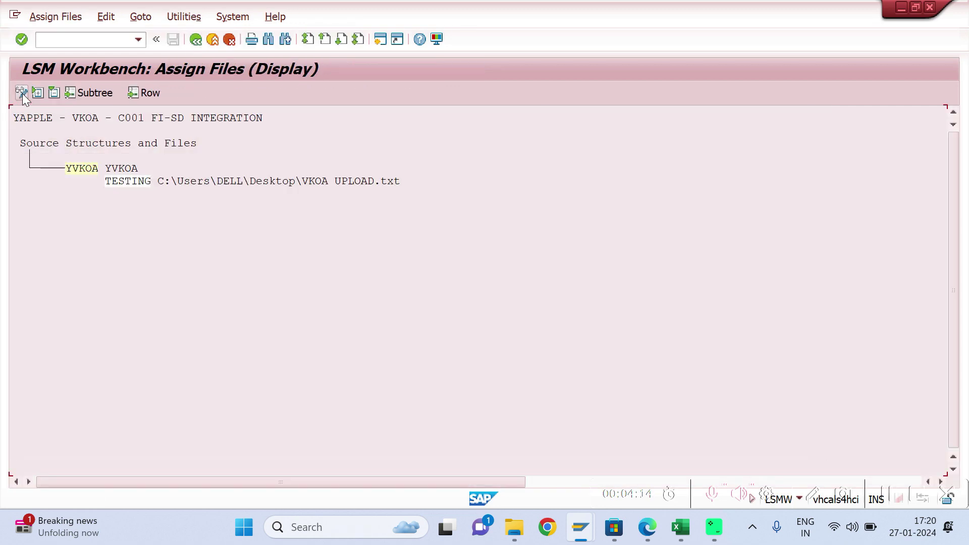
pyautogui.click(24, 94)
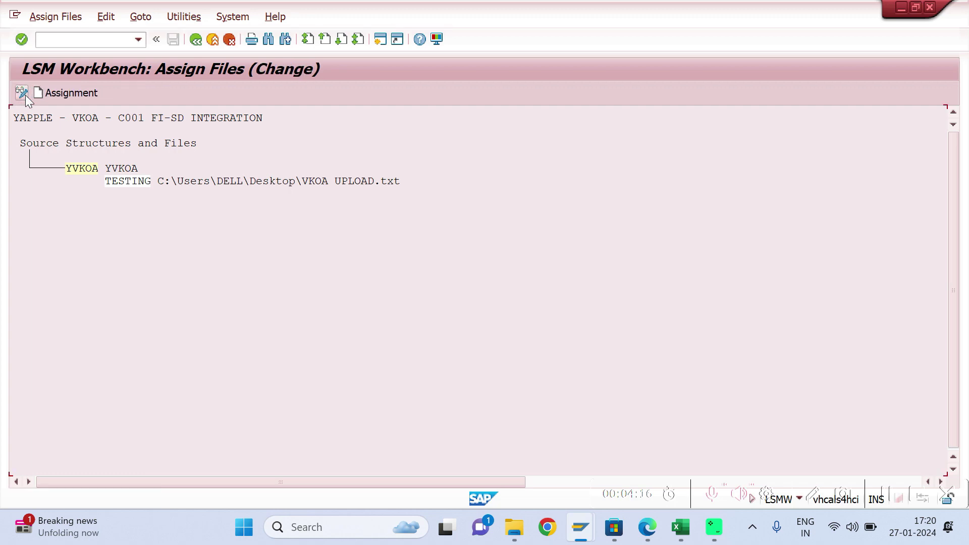
pyautogui.click(172, 40)
pyautogui.click(195, 40)
# - Run Read Data for all transactions, allow access to VKOA UPLOAD.txt, and return to the process step list
pyautogui.click(23, 95)
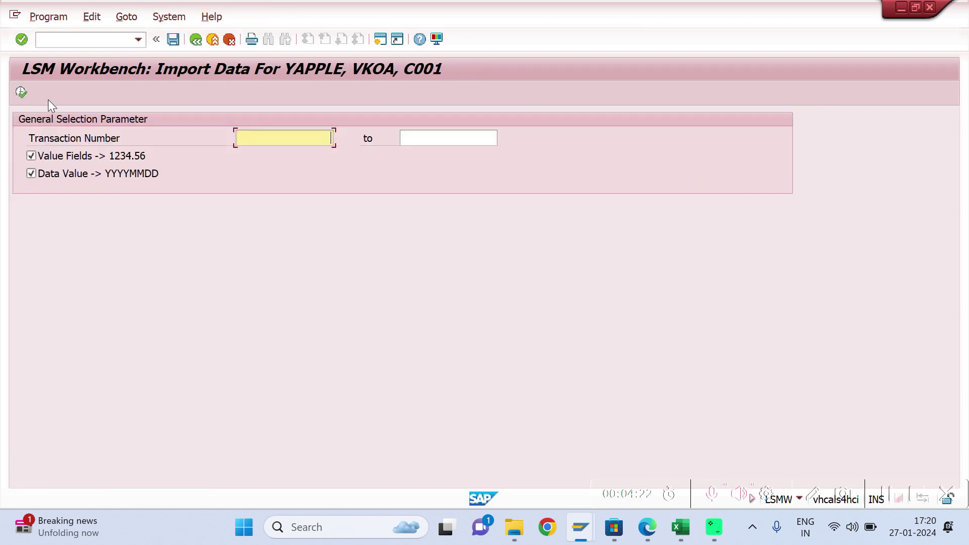
pyautogui.click(23, 98)
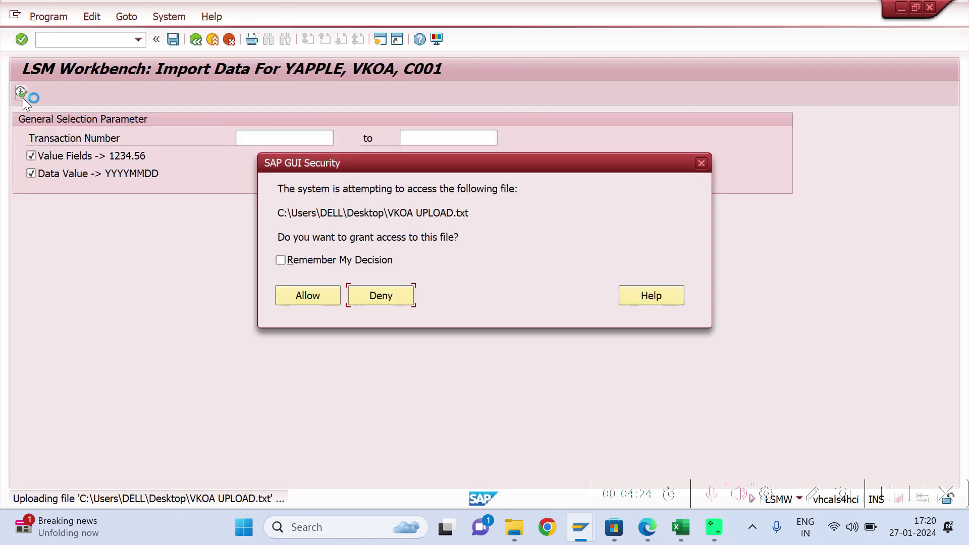
pyautogui.click(310, 299)
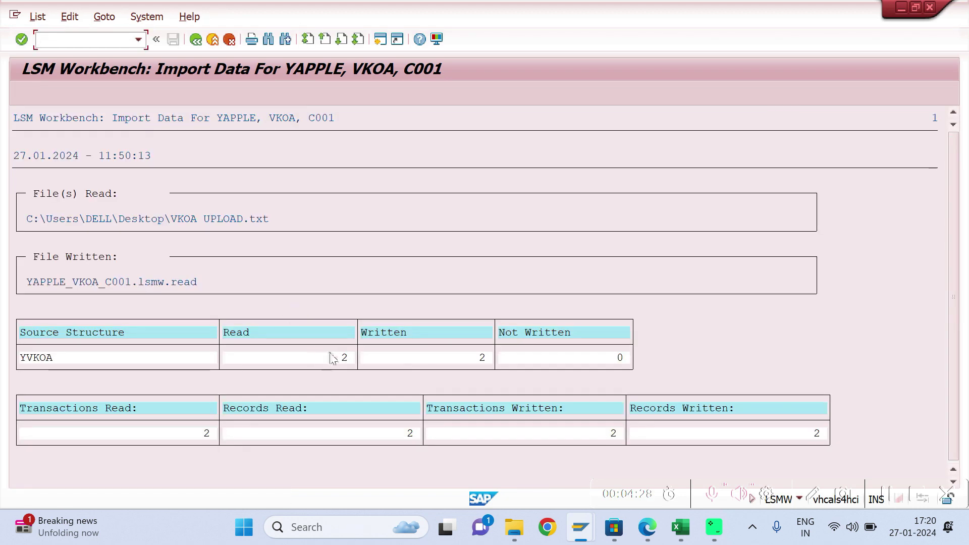
pyautogui.click(196, 45)
pyautogui.click(196, 40)
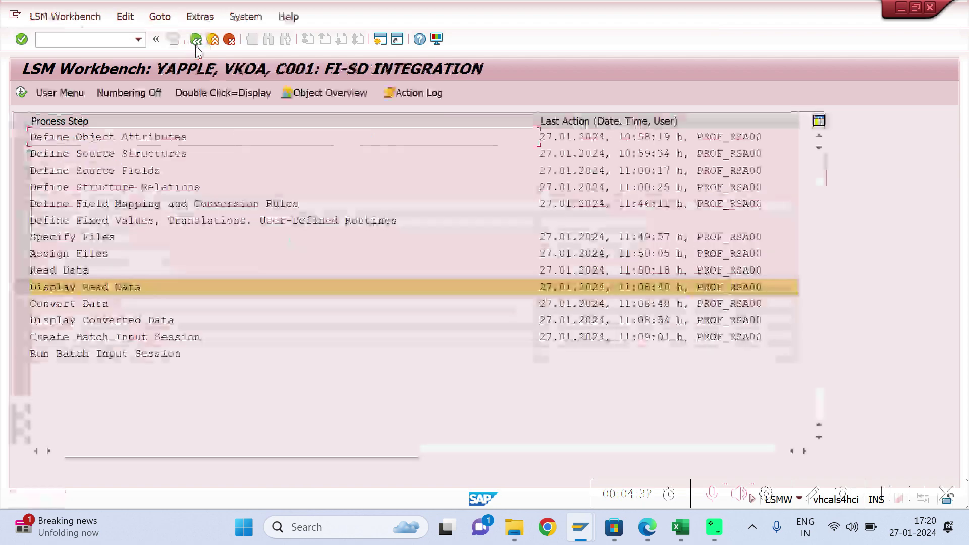
# - Display the read data and inspect the field contents of the first imported record
pyautogui.click(20, 90)
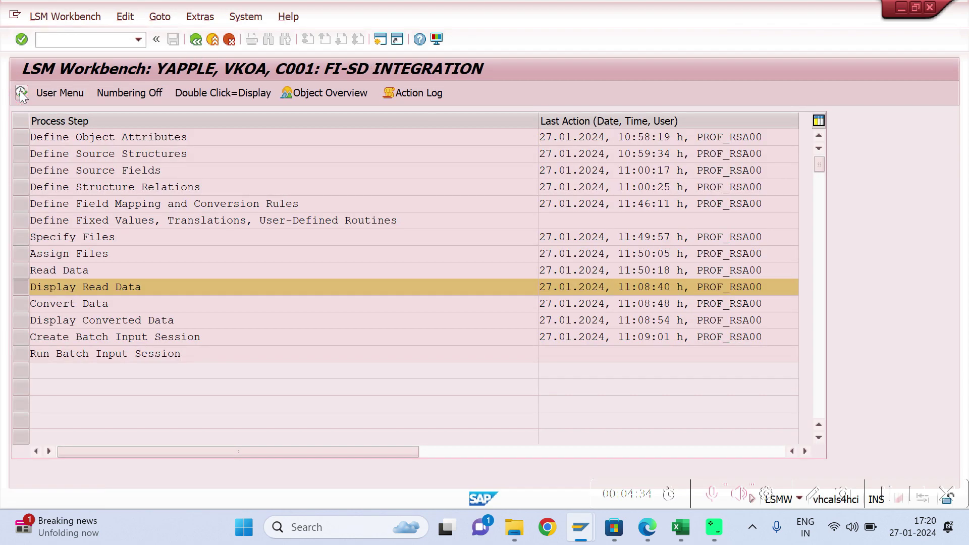
pyautogui.press('Return')
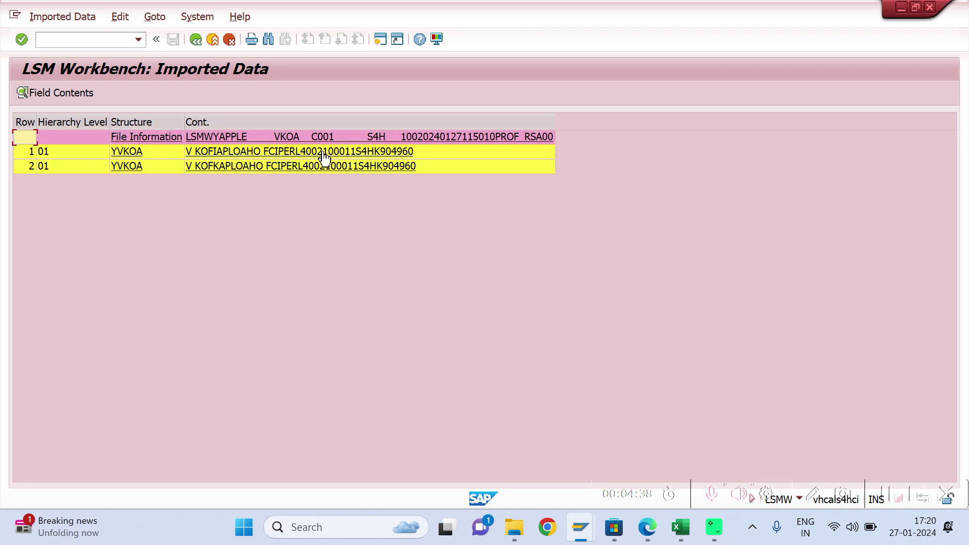
pyautogui.click(322, 151)
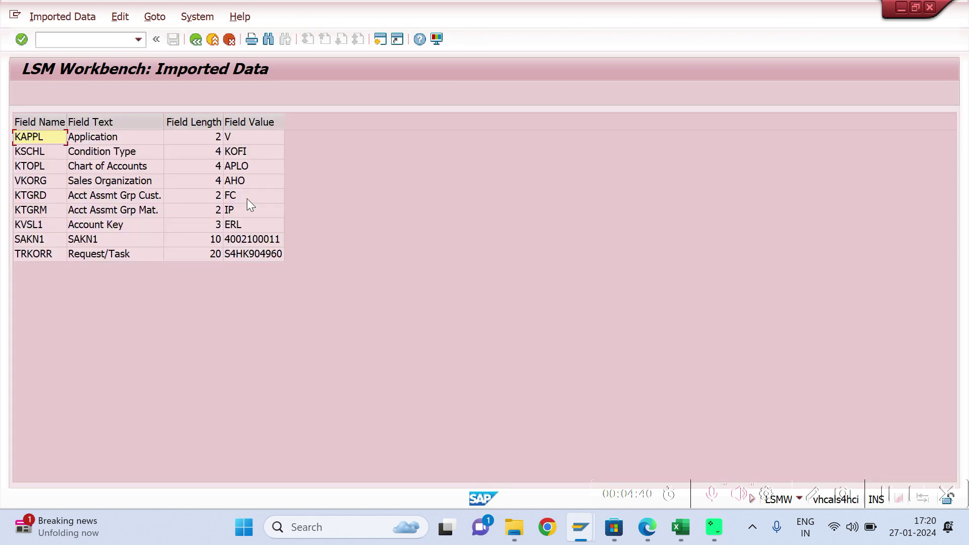
pyautogui.click(198, 43)
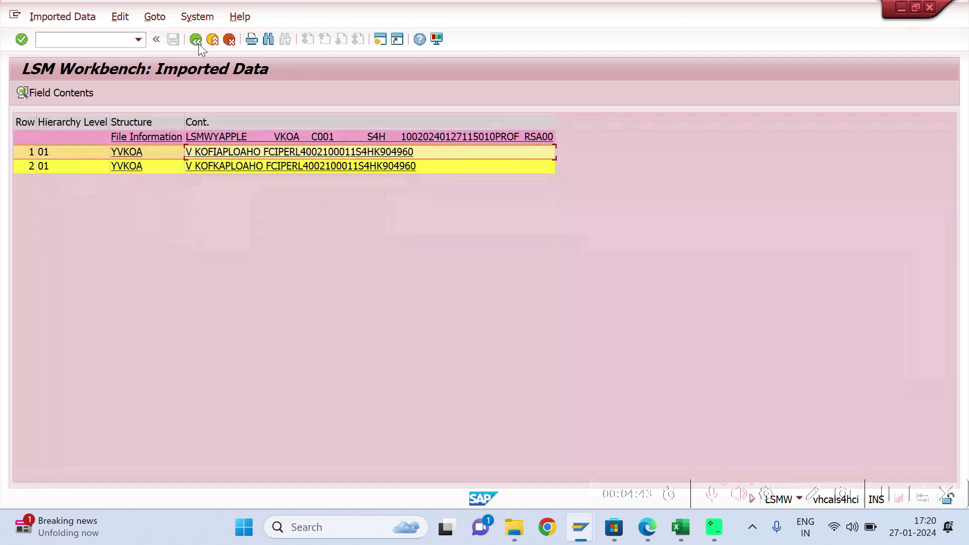
pyautogui.click(198, 43)
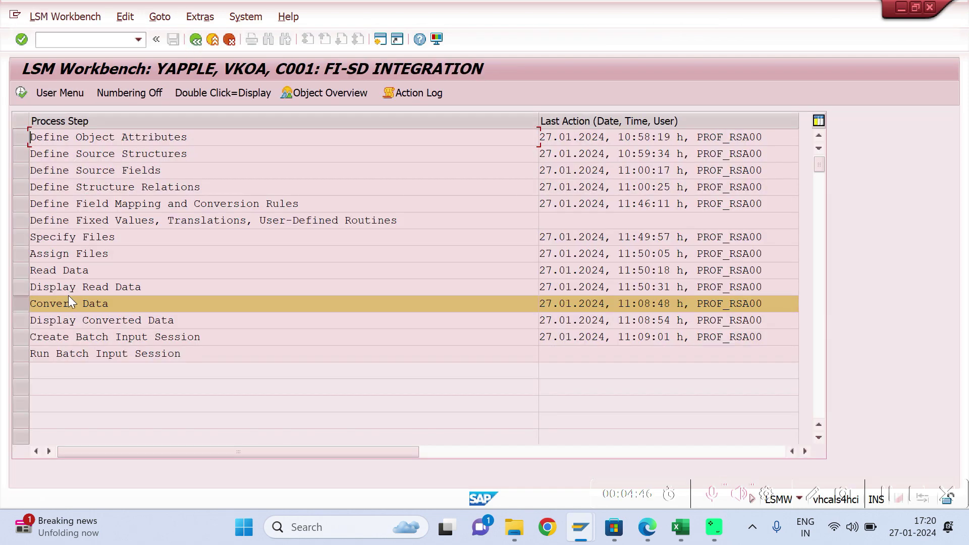
# - Run Convert Data for all transactions and display the converted data up to line 10000
pyautogui.click(21, 94)
pyautogui.click(25, 98)
pyautogui.click(199, 42)
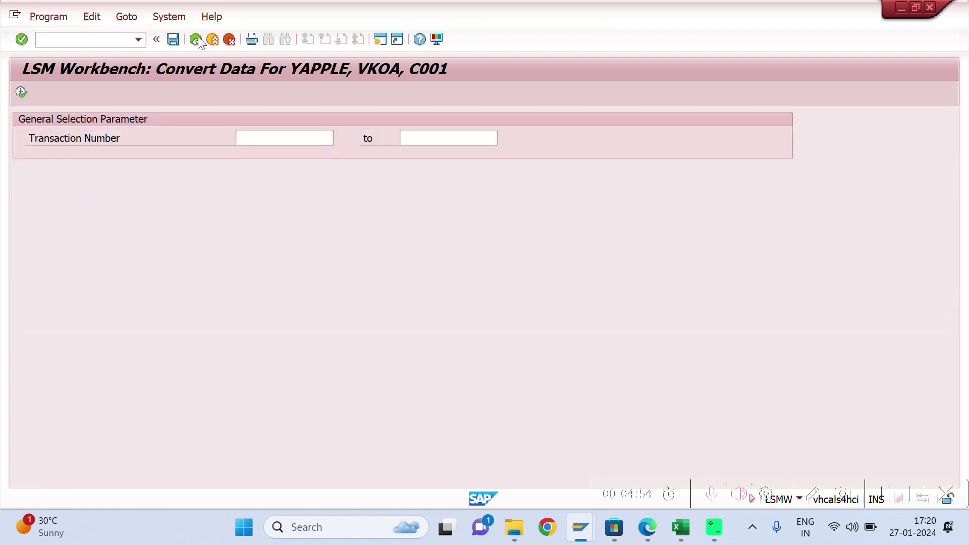
pyautogui.click(199, 42)
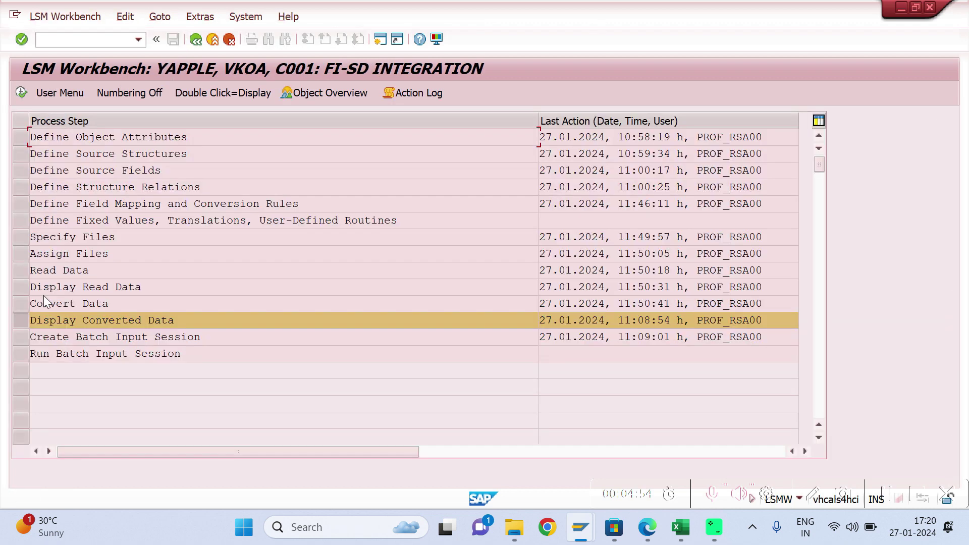
pyautogui.click(20, 93)
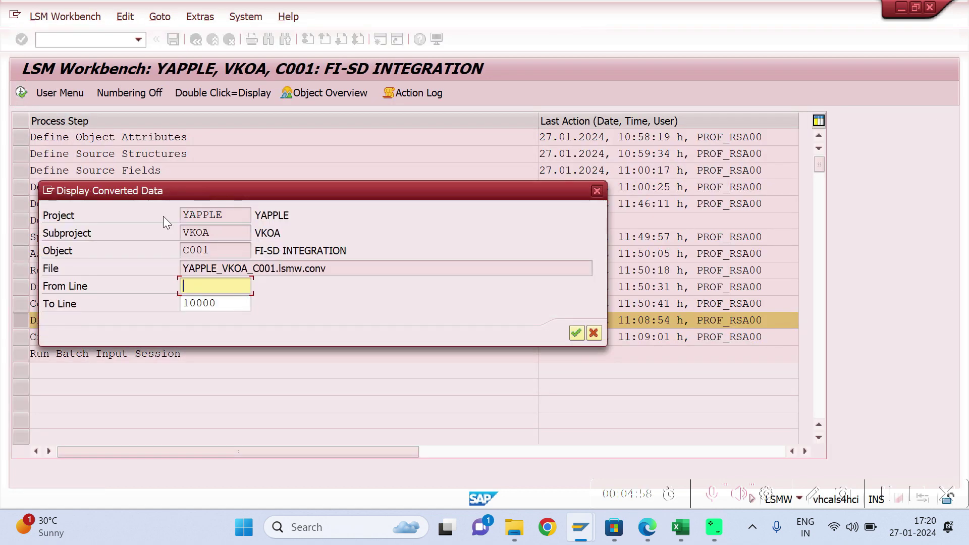
pyautogui.press('Return')
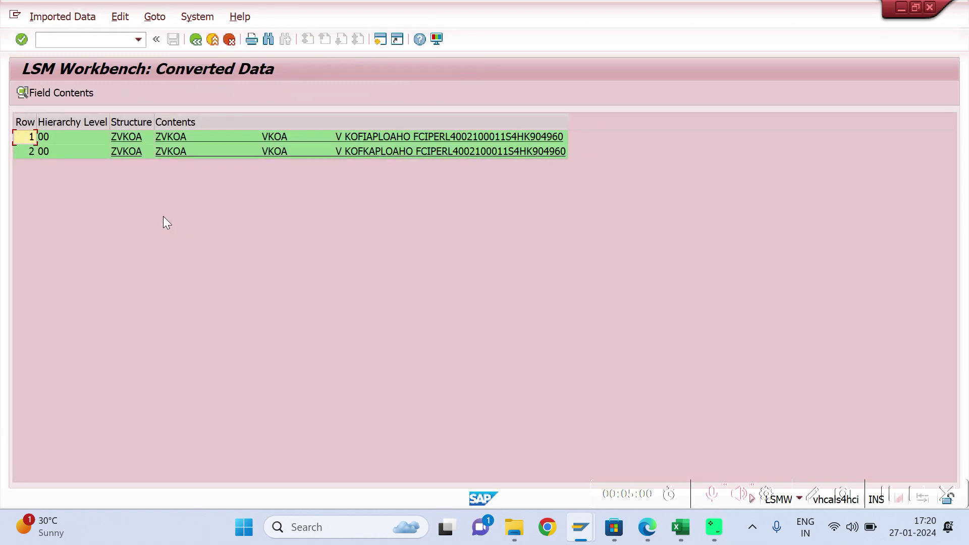
# - Inspect the field contents of both converted records and return to the process step list
pyautogui.click(178, 138)
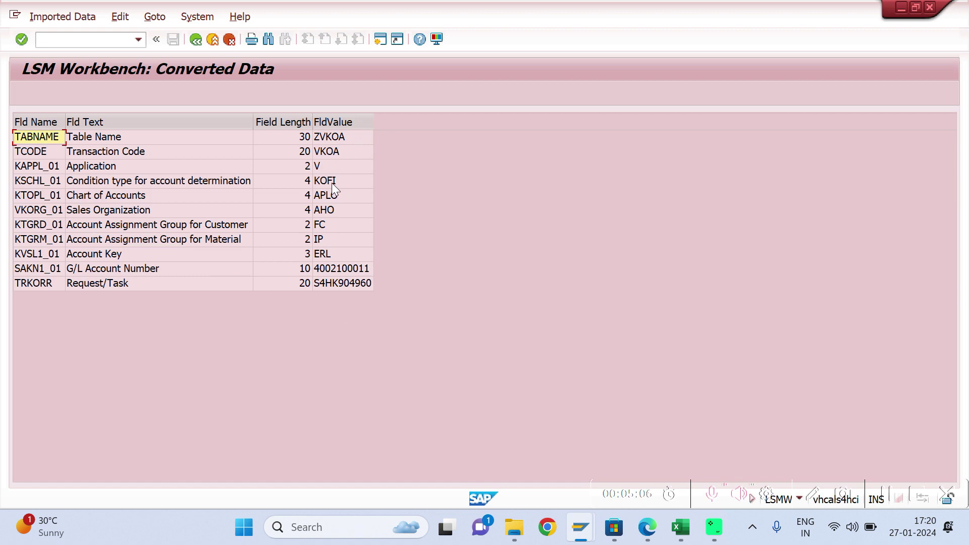
pyautogui.click(201, 42)
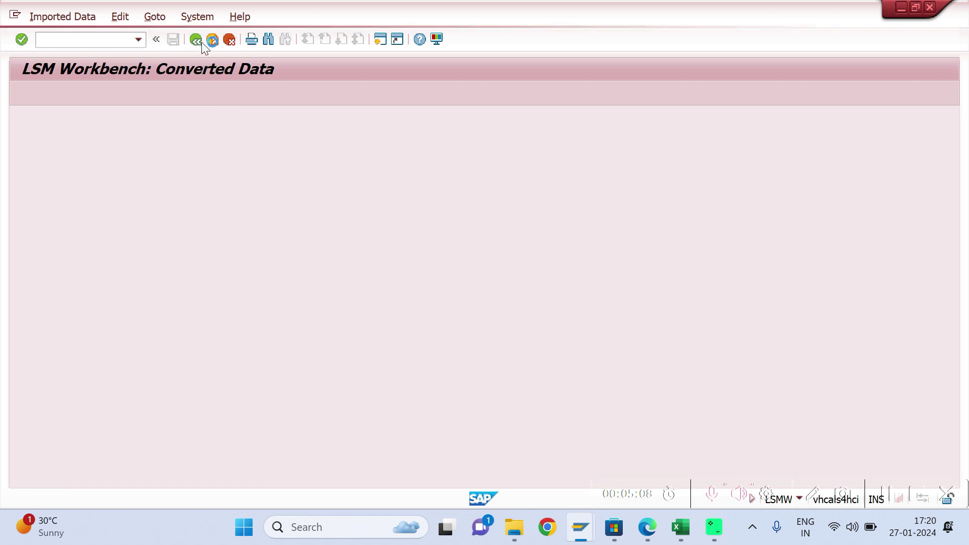
pyautogui.click(236, 151)
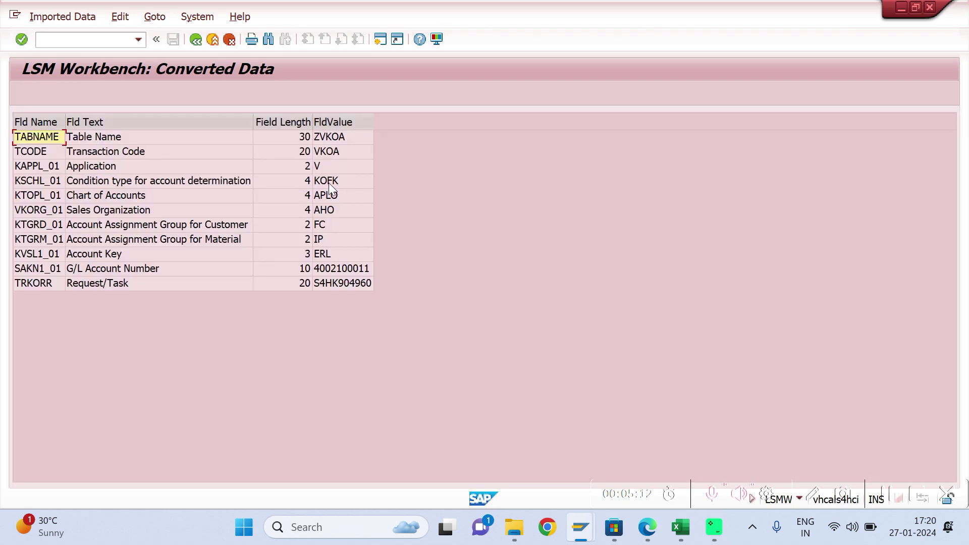
pyautogui.click(198, 47)
pyautogui.click(198, 47)
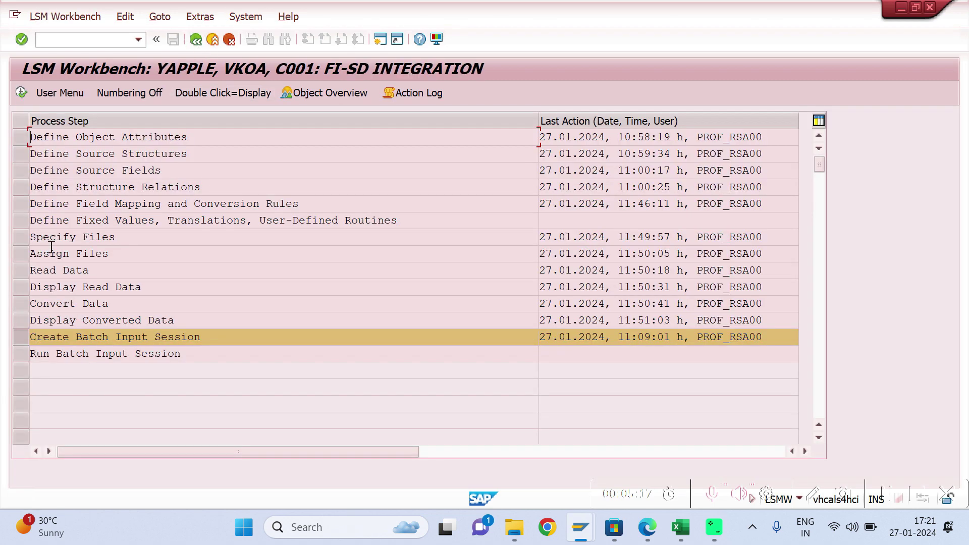
# - Create the batch input session C001 from YAPPLE_VKOA_C001.lsmw.conv with the batch input folder kept
pyautogui.click(20, 94)
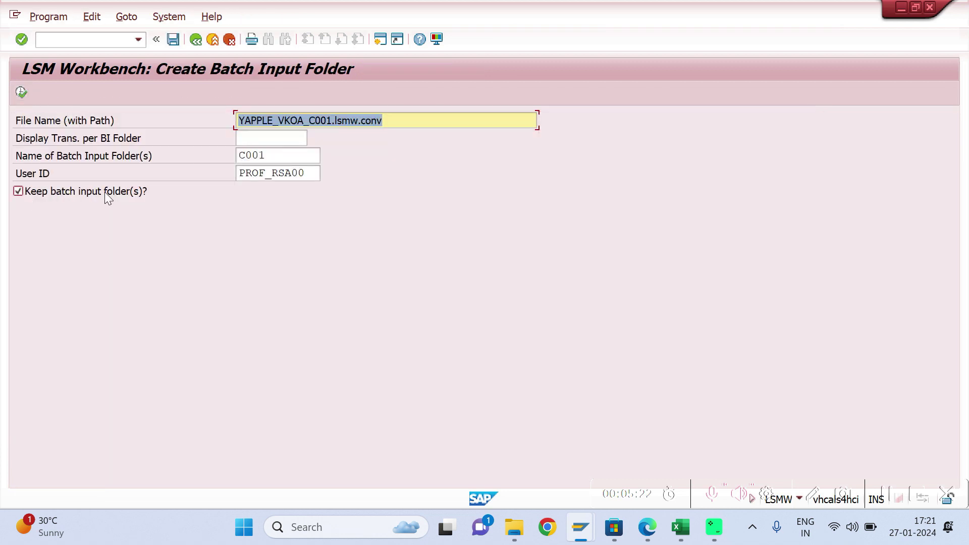
pyautogui.click(23, 90)
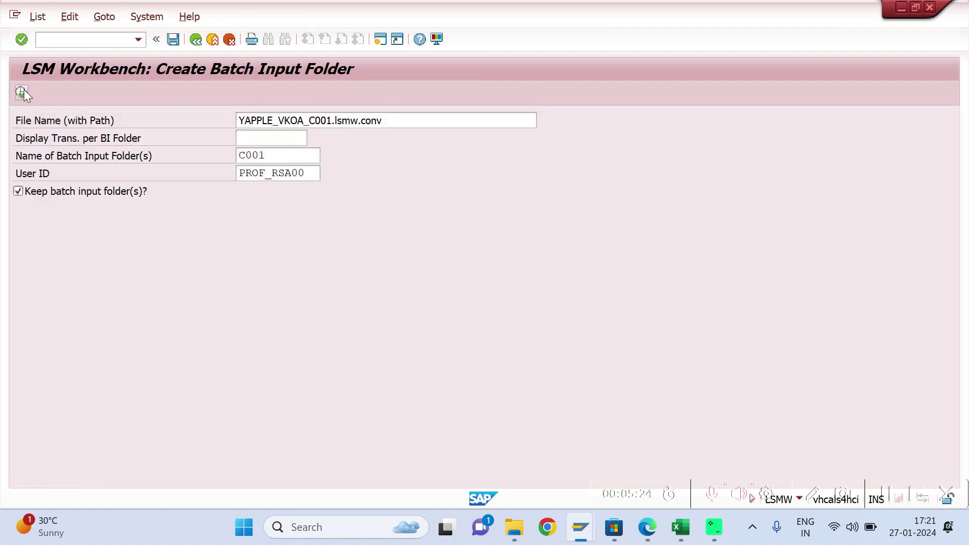
pyautogui.press('Return')
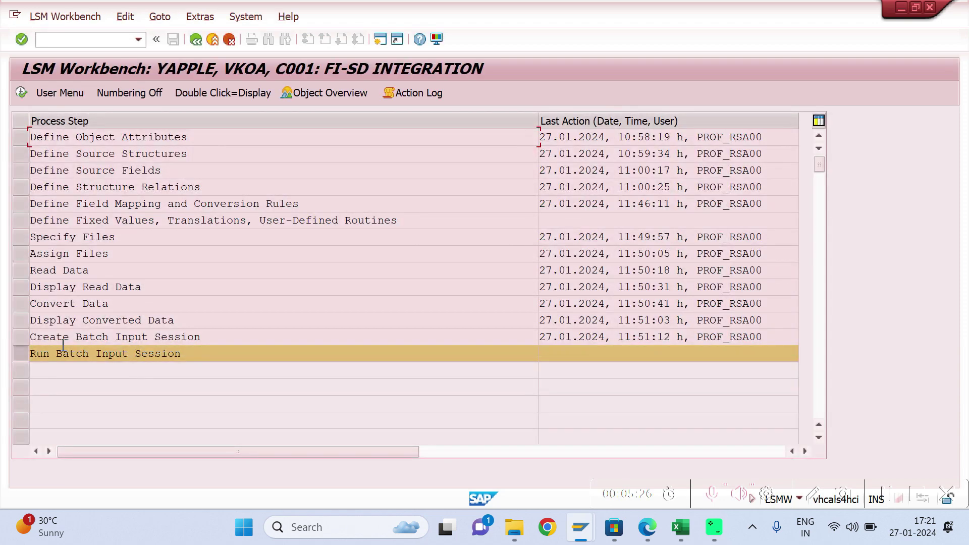
# - Process the new C001 batch input session in Display errors only mode with Extended log and Expert mode, and return to the session overview
pyautogui.click(20, 90)
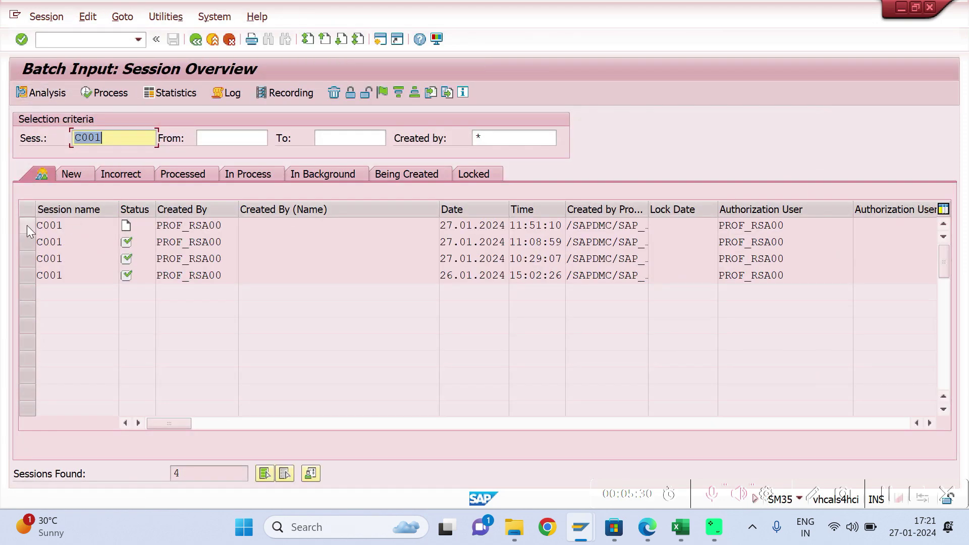
pyautogui.click(28, 226)
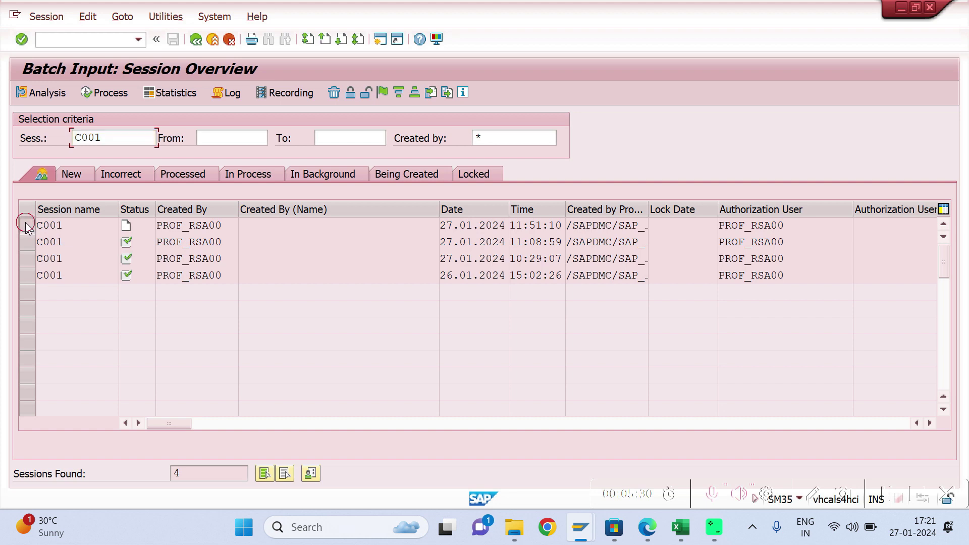
pyautogui.click(105, 94)
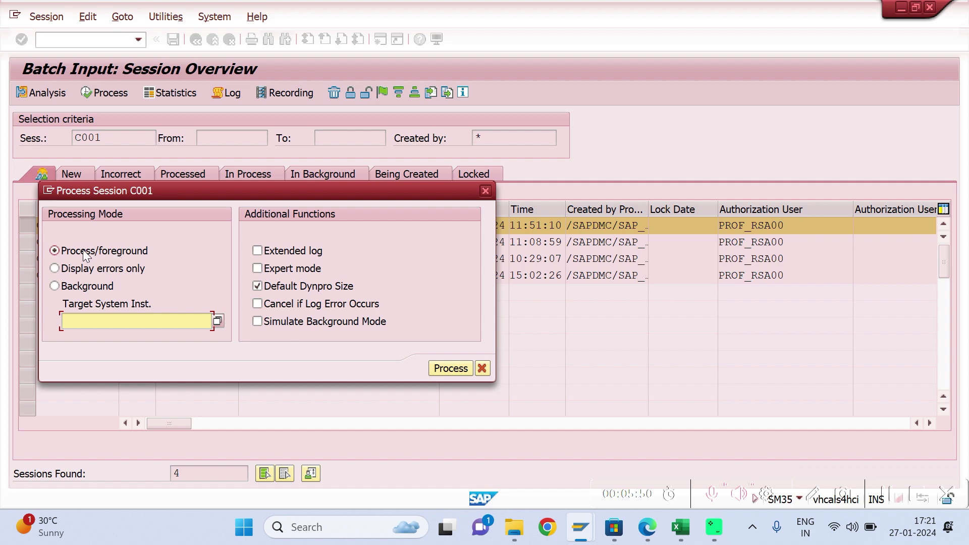
pyautogui.click(54, 269)
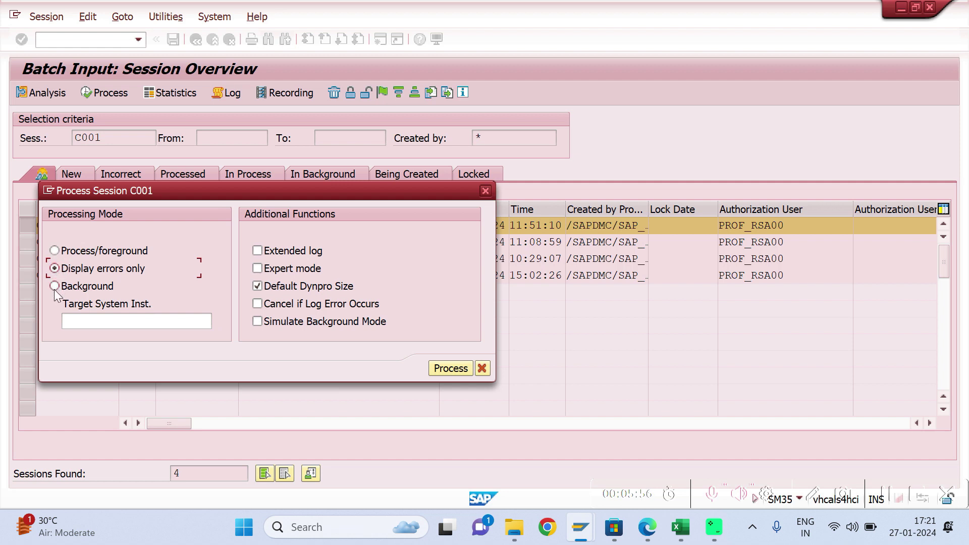
pyautogui.click(54, 286)
pyautogui.click(54, 269)
pyautogui.click(256, 251)
pyautogui.click(257, 268)
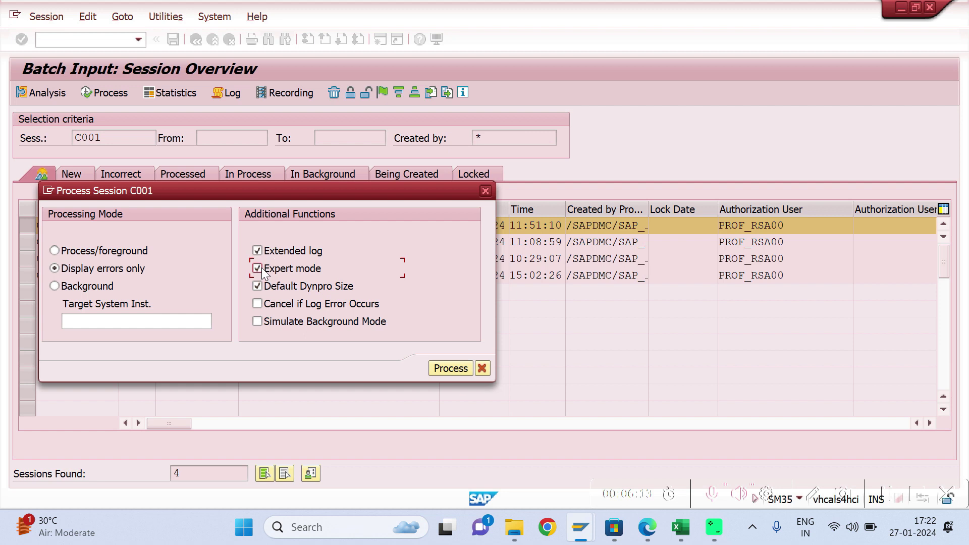
pyautogui.click(448, 369)
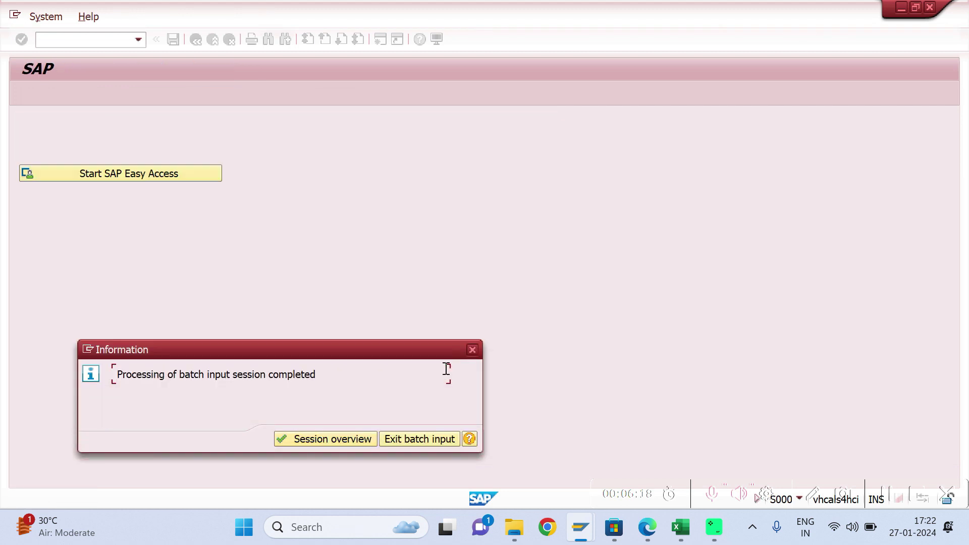
pyautogui.press('Return')
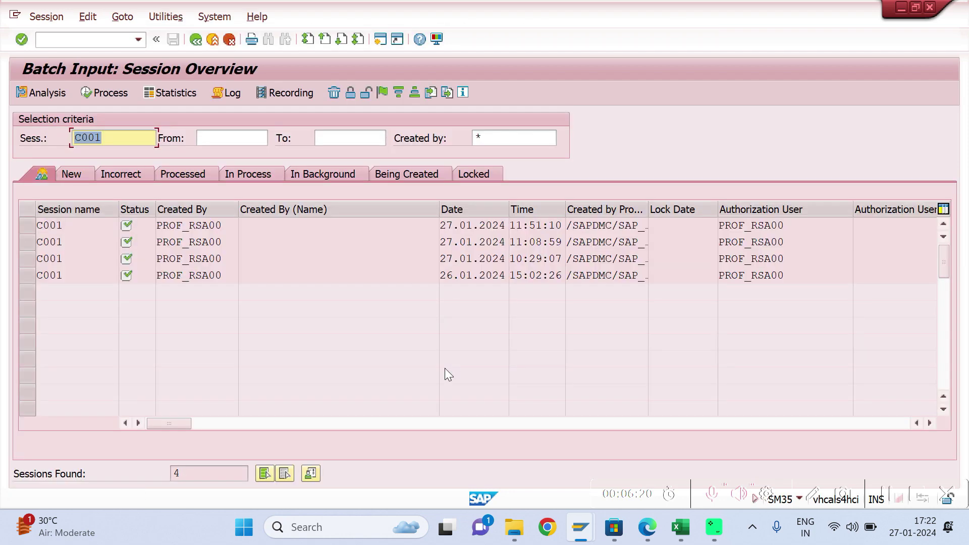
# - Switch to the Transport Organizer window and redisplay request S4HK904960, using the request number copied from cell J25 of the LSMW sheet in Excel
pyautogui.moveTo(581, 528)
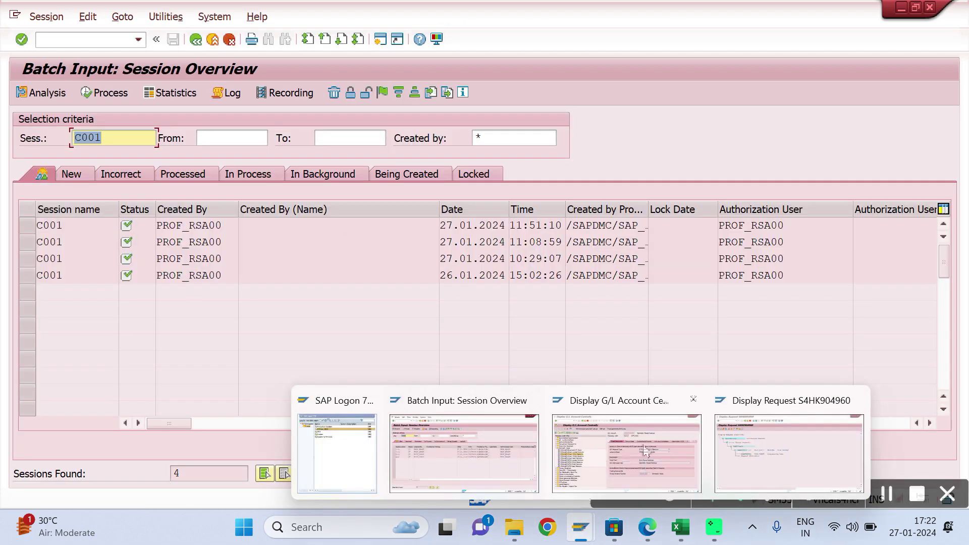
pyautogui.click(768, 458)
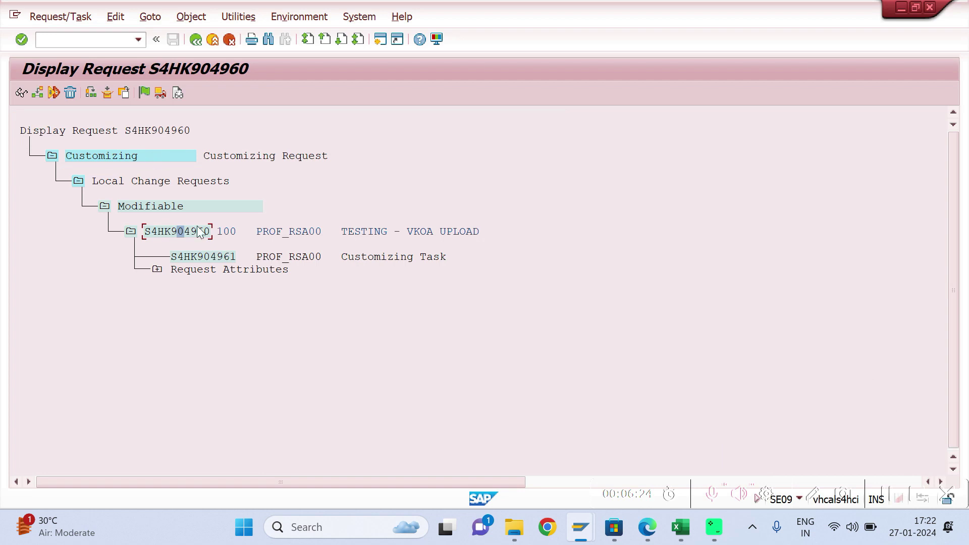
pyautogui.click(195, 257)
pyautogui.click(195, 40)
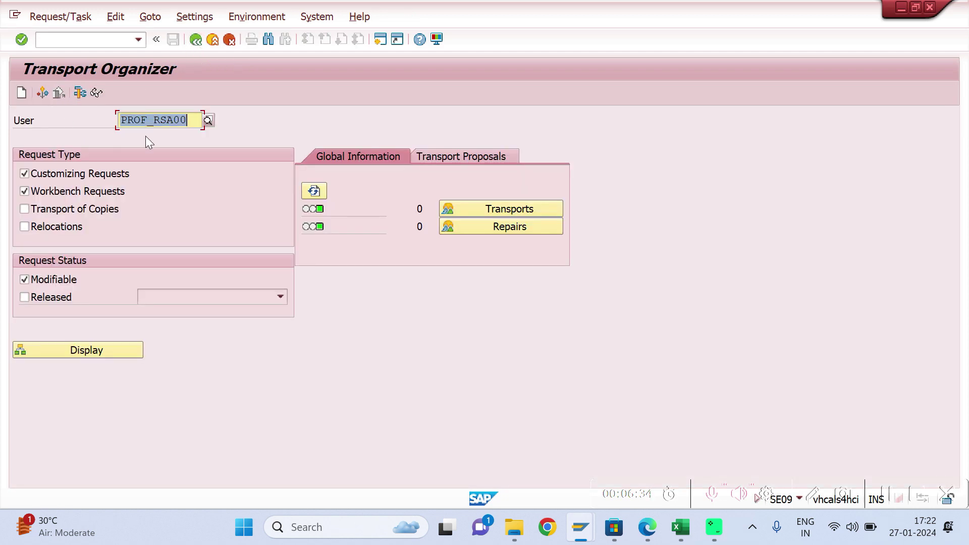
pyautogui.click(96, 92)
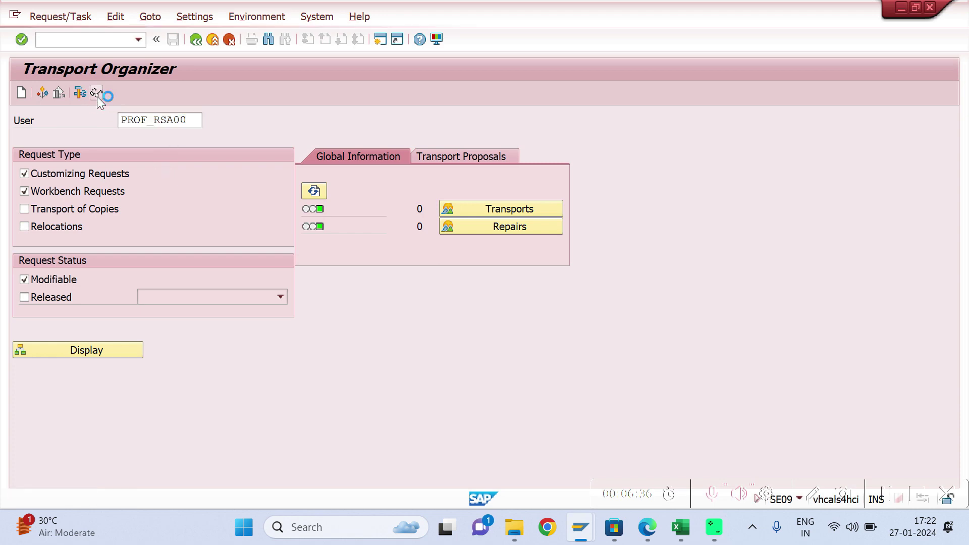
pyautogui.click(681, 528)
pyautogui.click(881, 404)
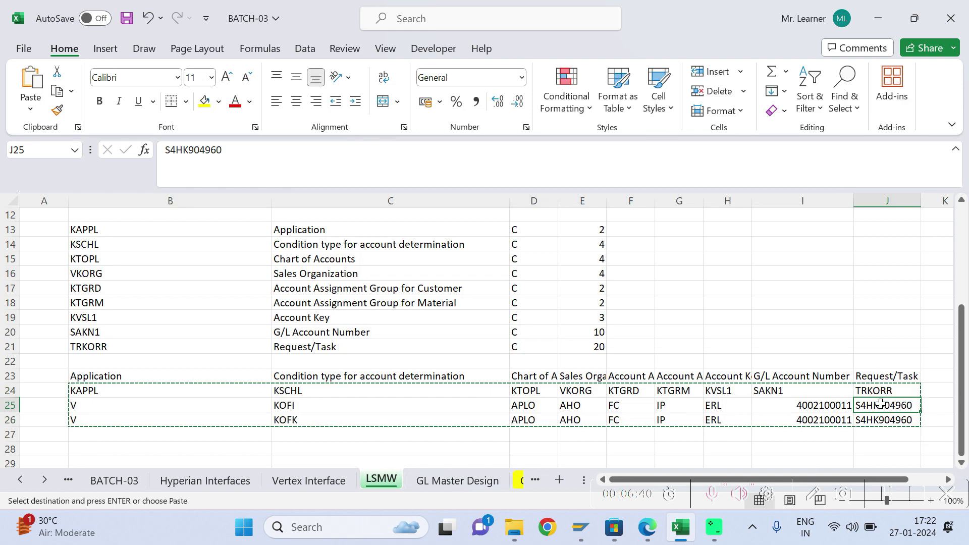
pyautogui.doubleClick(881, 404)
pyautogui.doubleClick(881, 404)
pyautogui.hotkey('ctrl', 'c')
pyautogui.hotkey('alt', 'Tab')
pyautogui.hotkey('ctrl', 'v')
pyautogui.press('Return')
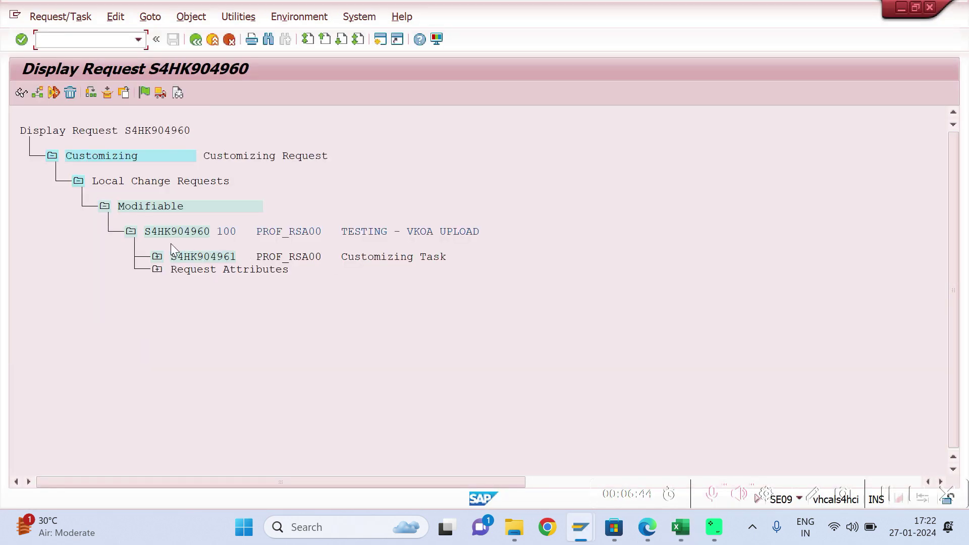
# - Expand task S4HK904961 down to the C001 table contents to examine the recorded entries
pyautogui.click(158, 257)
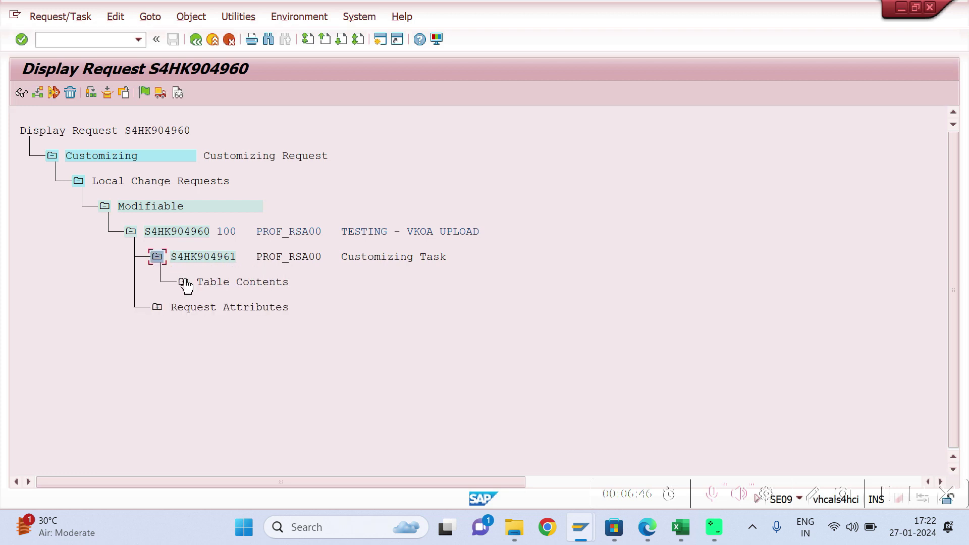
pyautogui.click(184, 283)
pyautogui.click(209, 308)
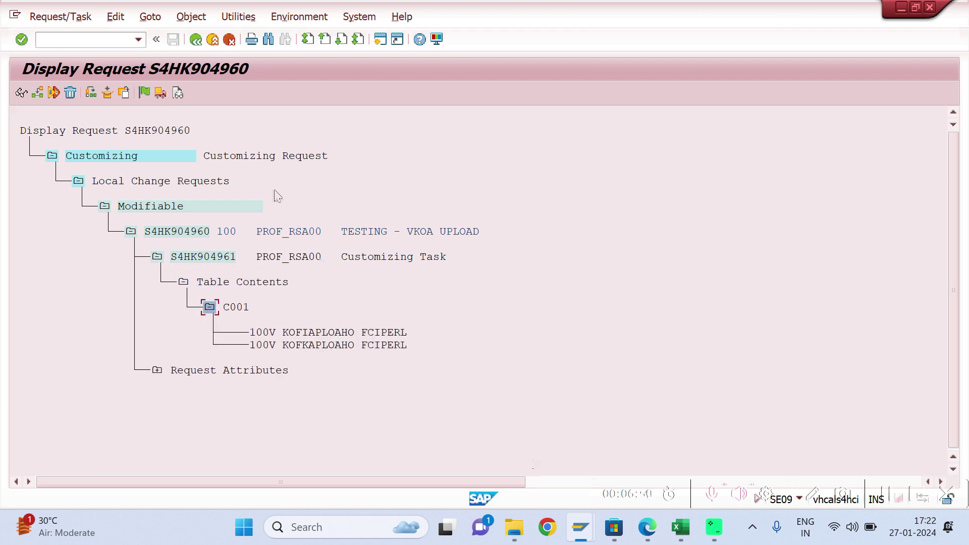
pyautogui.click(91, 47)
pyautogui.write('/')
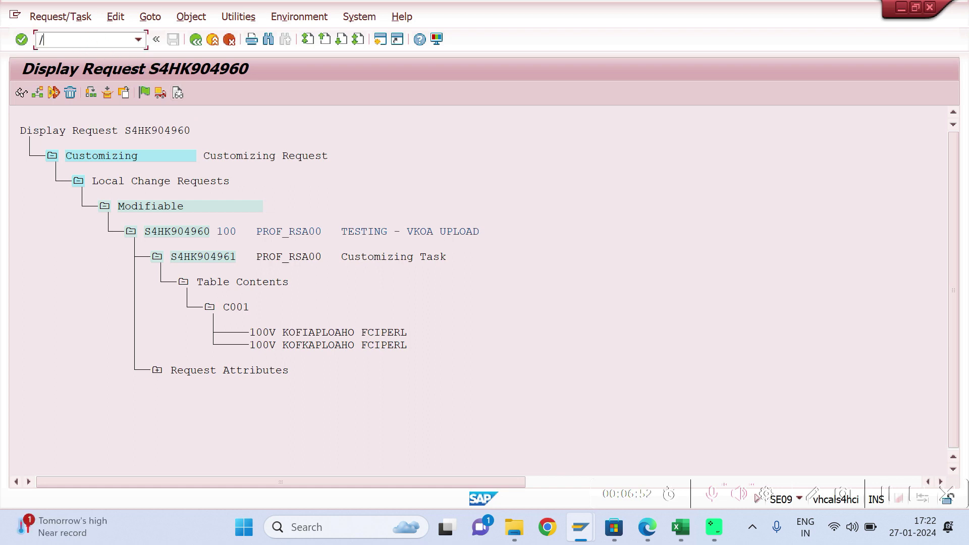
pyautogui.write('VNKOA')
pyautogui.press('Return')
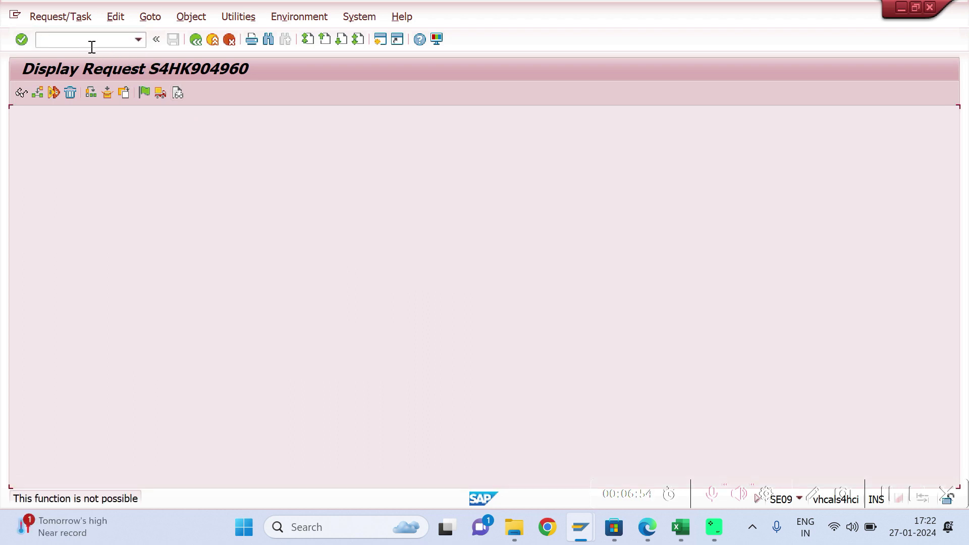
# - Go to transaction VKOA with /NVKOA and open table 001, Cust.Grp/MaterialGrp/AcctKey
pyautogui.write('/')
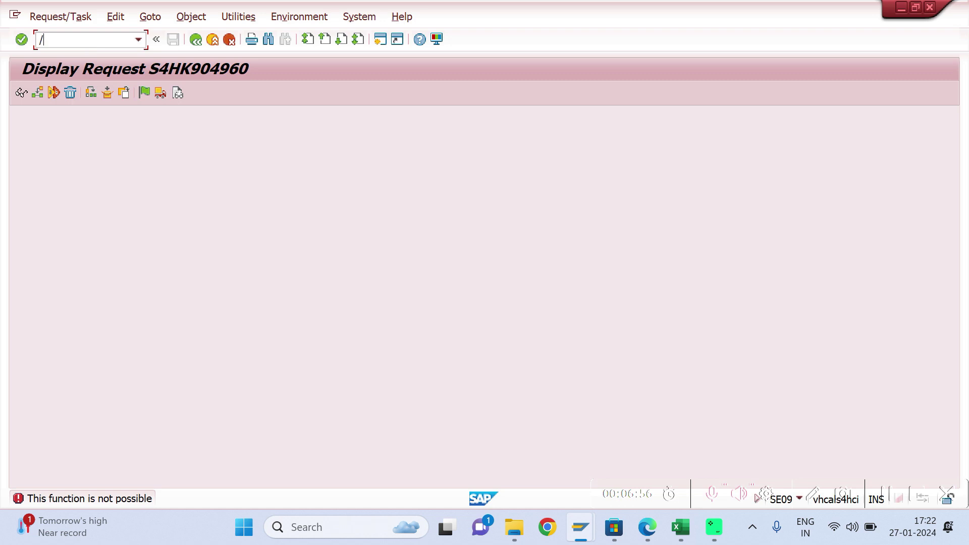
pyautogui.write('NVKOA')
pyautogui.press('Return')
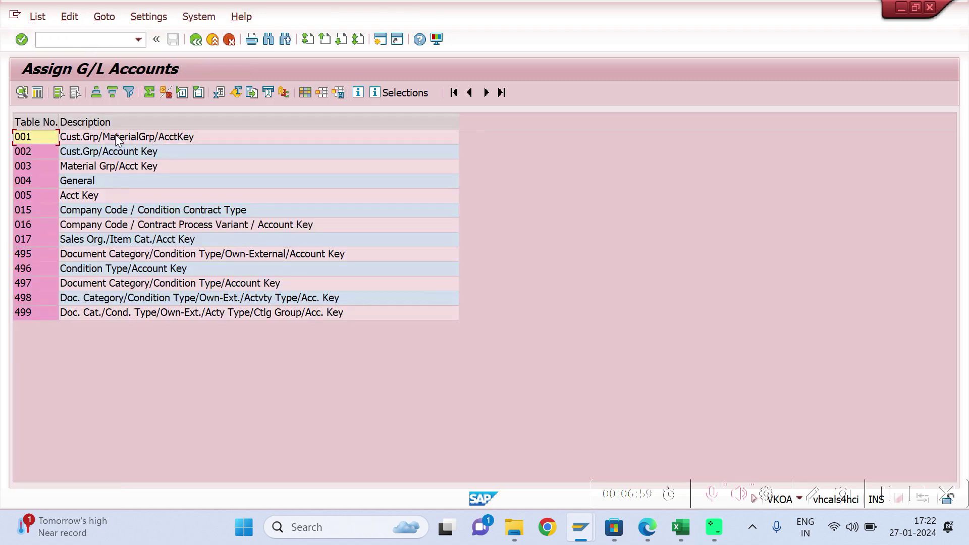
pyautogui.doubleClick(115, 136)
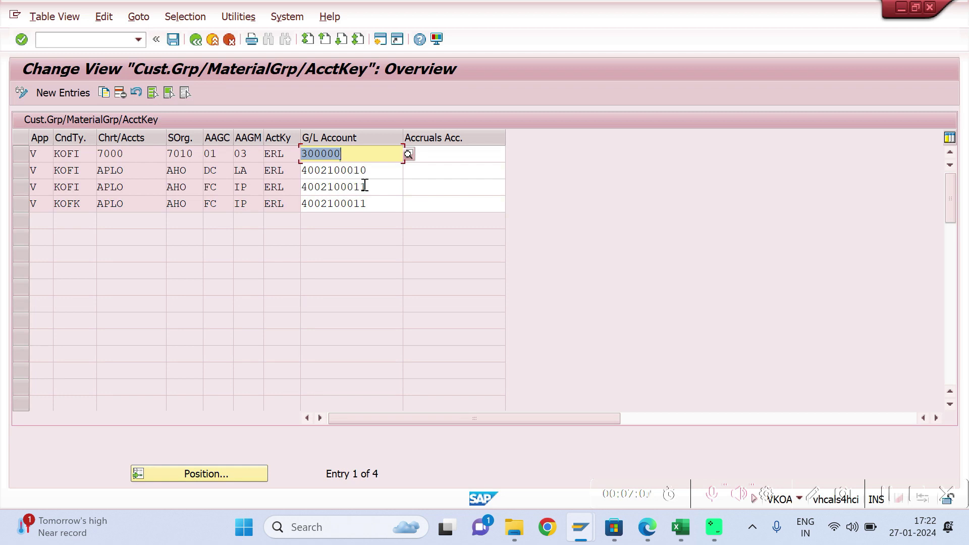
# - Check the KOFI and KOFK entries for chart of accounts APLO, sales organization AHO and assignment groups FC and IP
pyautogui.click(361, 187)
pyautogui.doubleClick(94, 188)
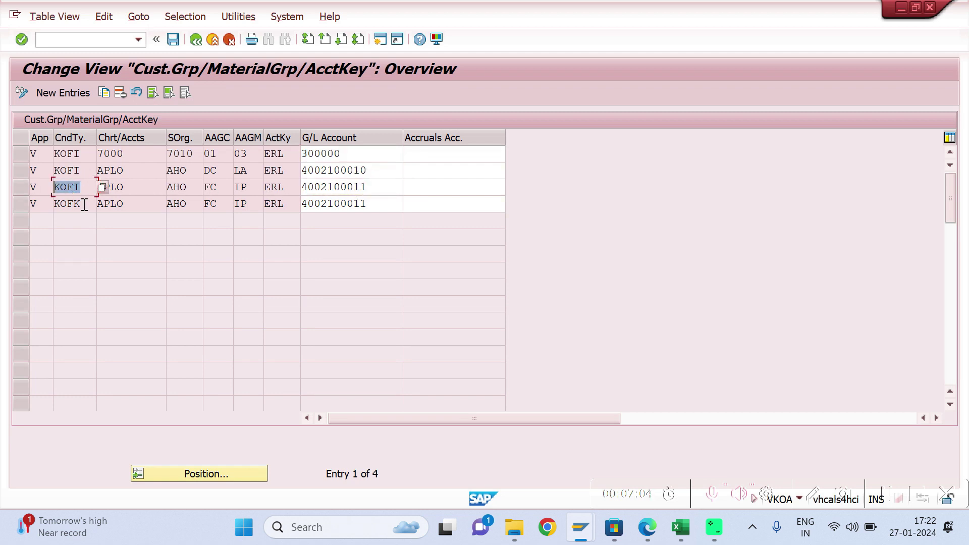
pyautogui.moveTo(89, 208); pyautogui.dragTo(32, 219)
pyautogui.click(132, 206)
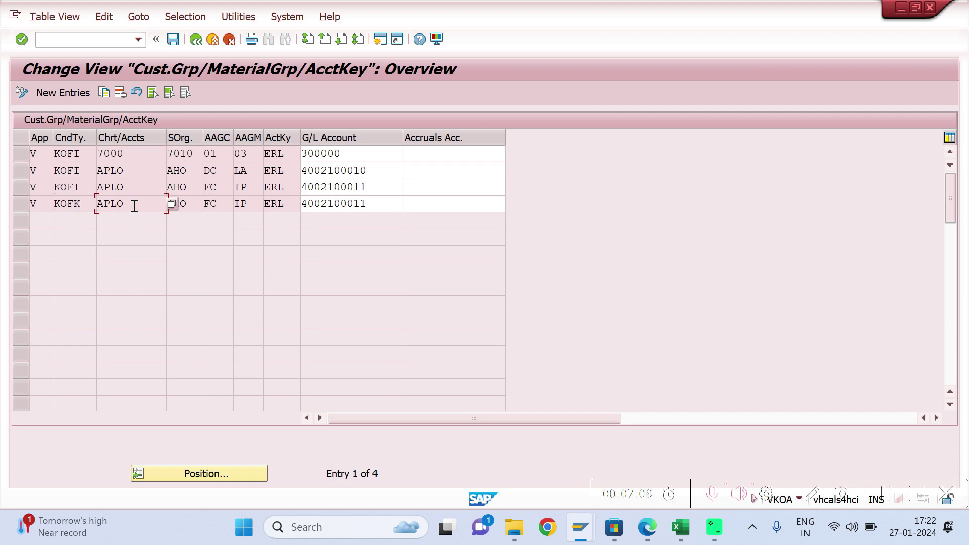